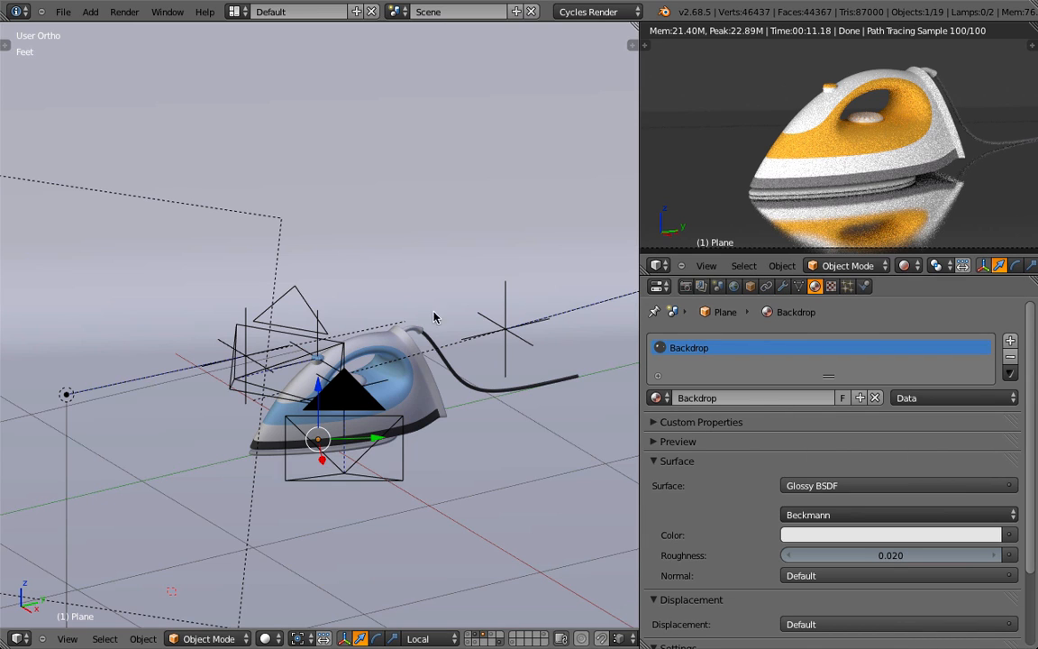
Split the 3D viewport into upper and lower areas and turn the lower area into a Node Editor.
key("KP_Decimal")
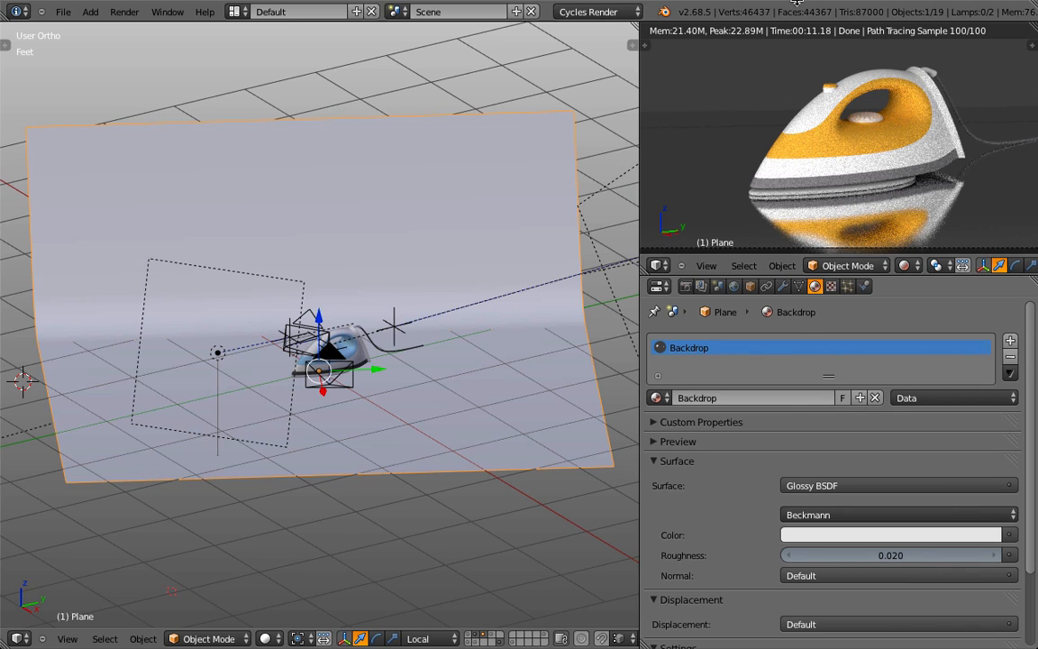
left_click_drag(634, 27, 619, 364)
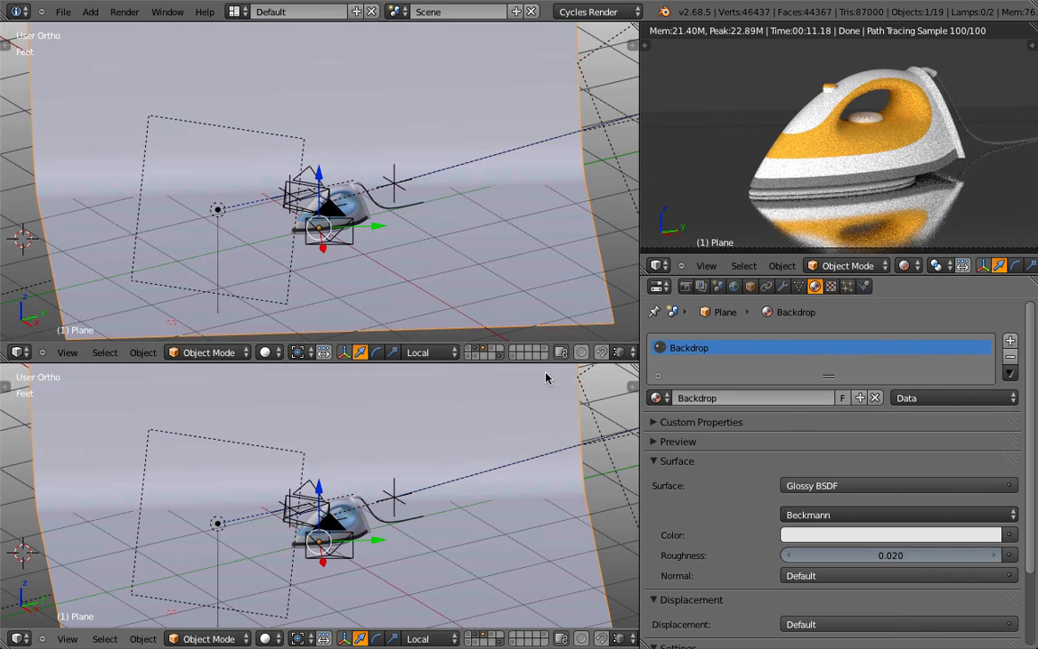
left_click(20, 638)
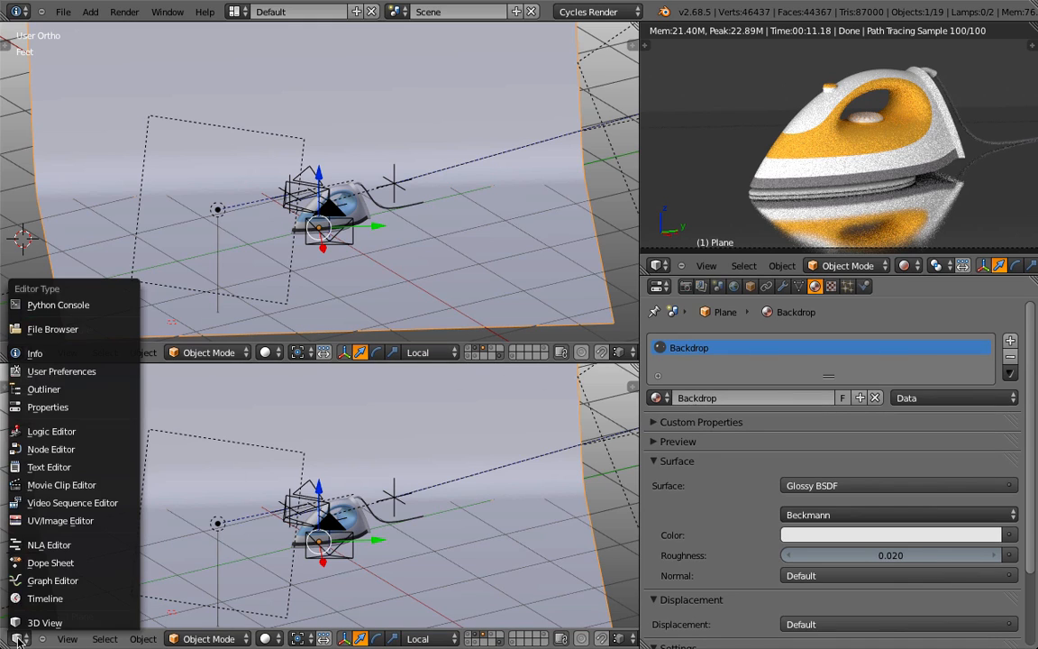
left_click(94, 451)
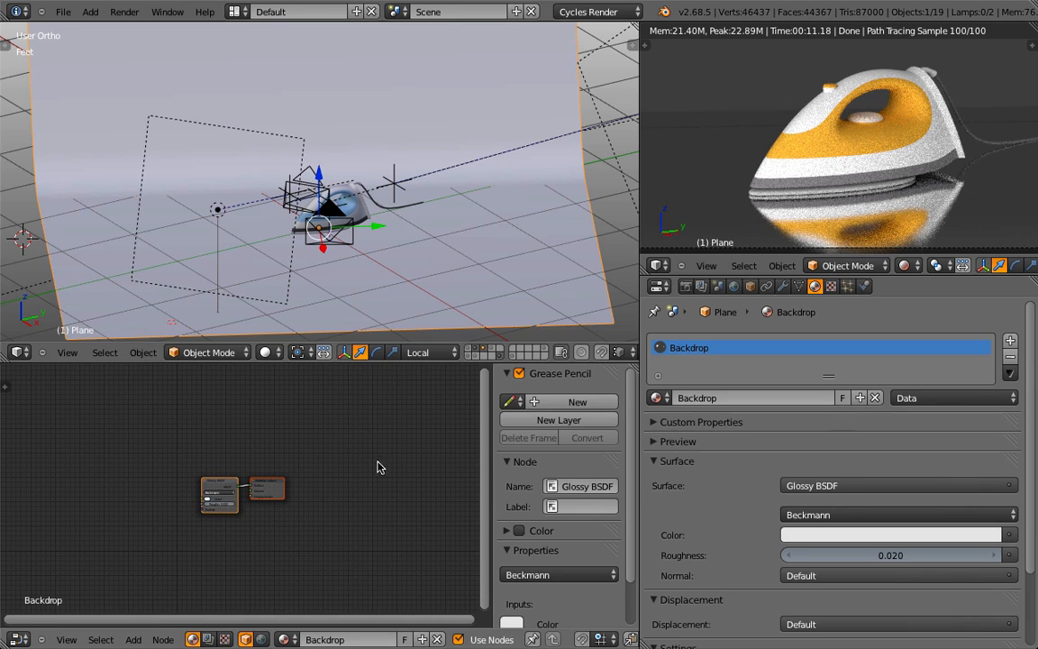
Hide the Node Editor's properties sidebar and move the Backdrop material's Glossy BSDF node away from the Material Output node.
scroll(331, 537, "up", 6)
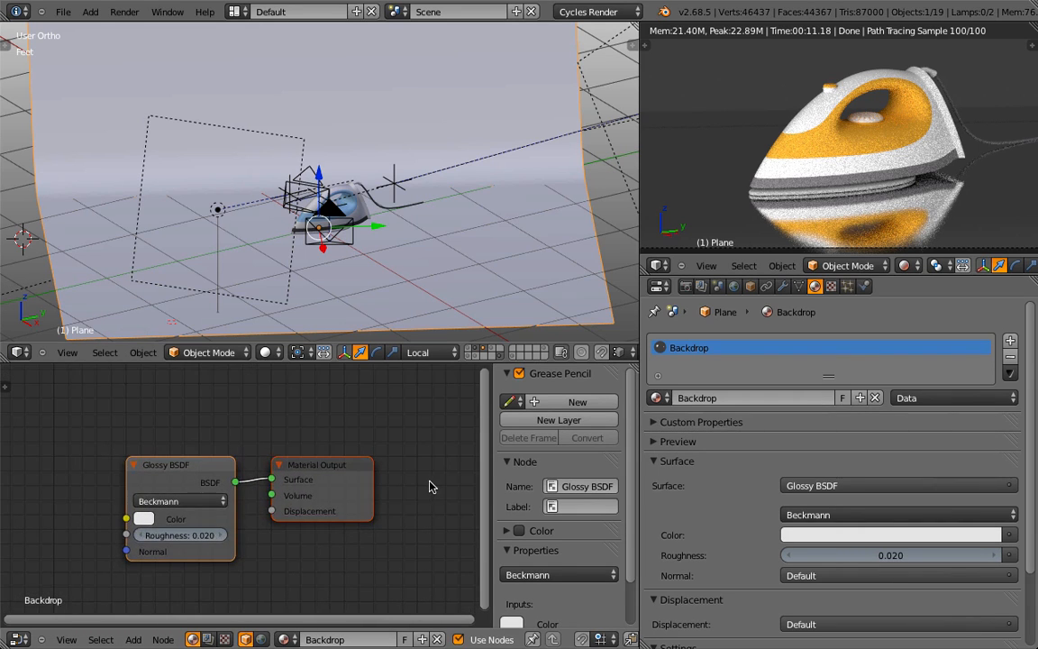
key("n")
scroll(430, 486, "up", 3)
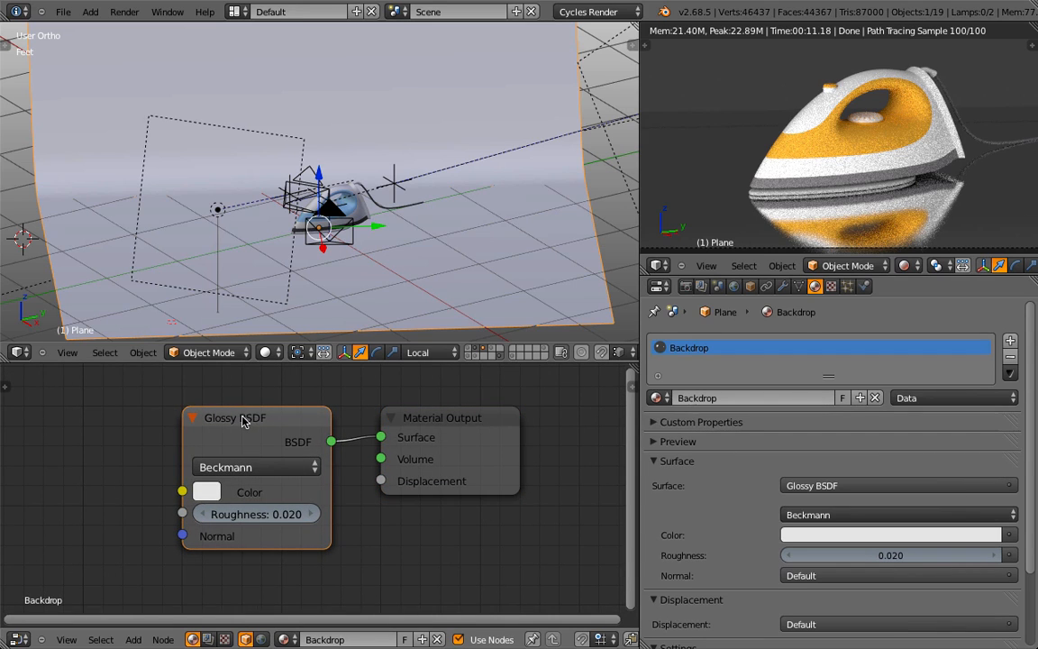
left_click_drag(242, 419, 115, 414)
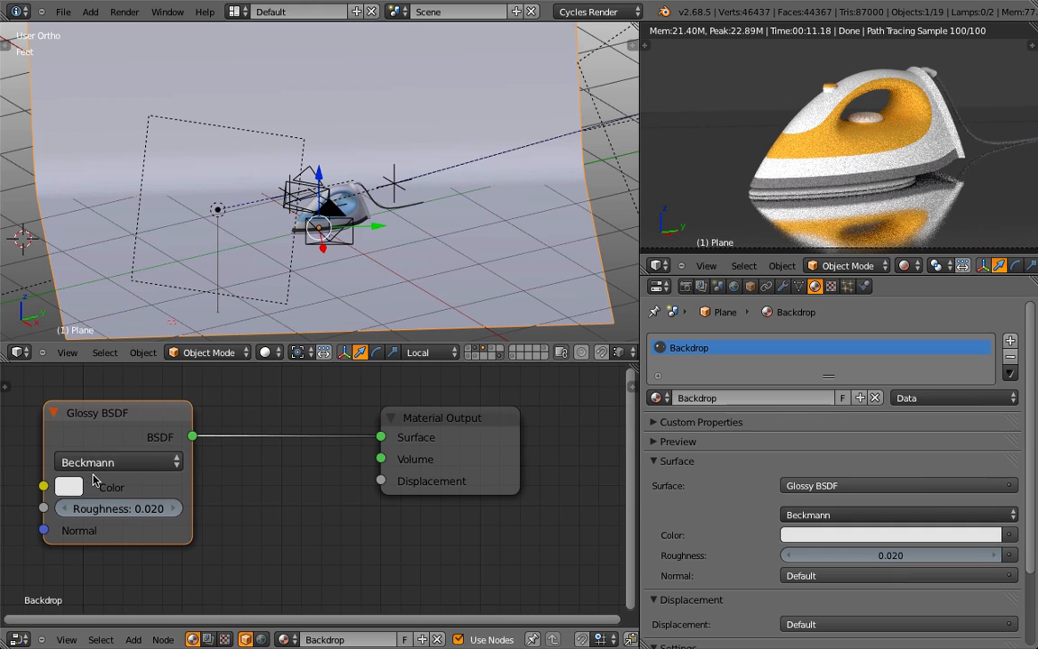
left_click(464, 436)
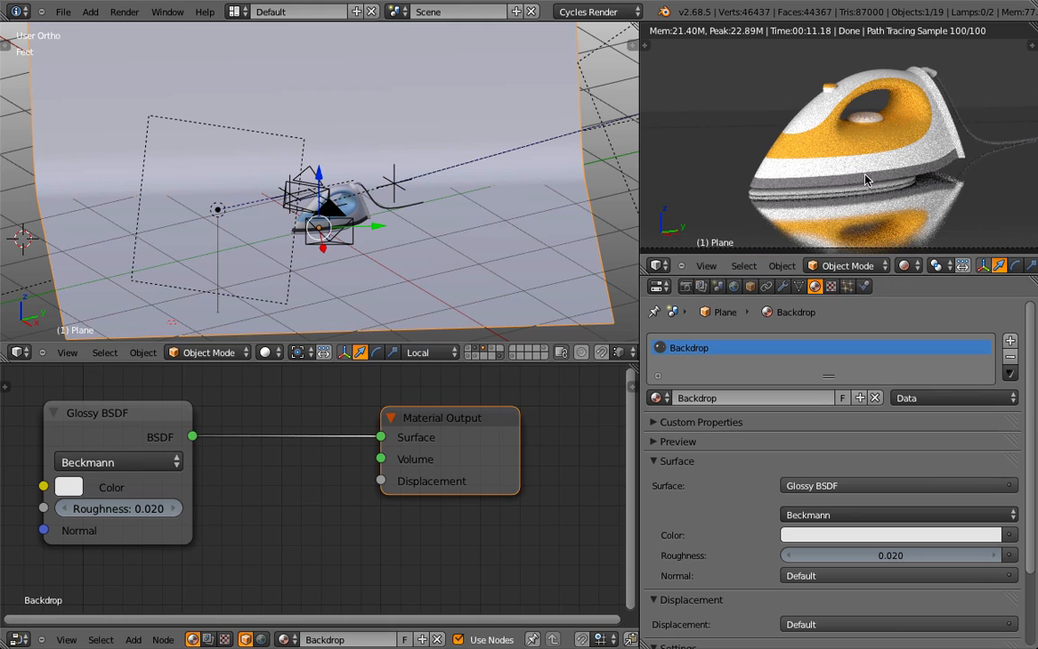
Switch the viewport to wireframe, select the iron's orange body part, and move its Diffuse BSDF node away from the Material Output.
scroll(346, 225, "up", 4)
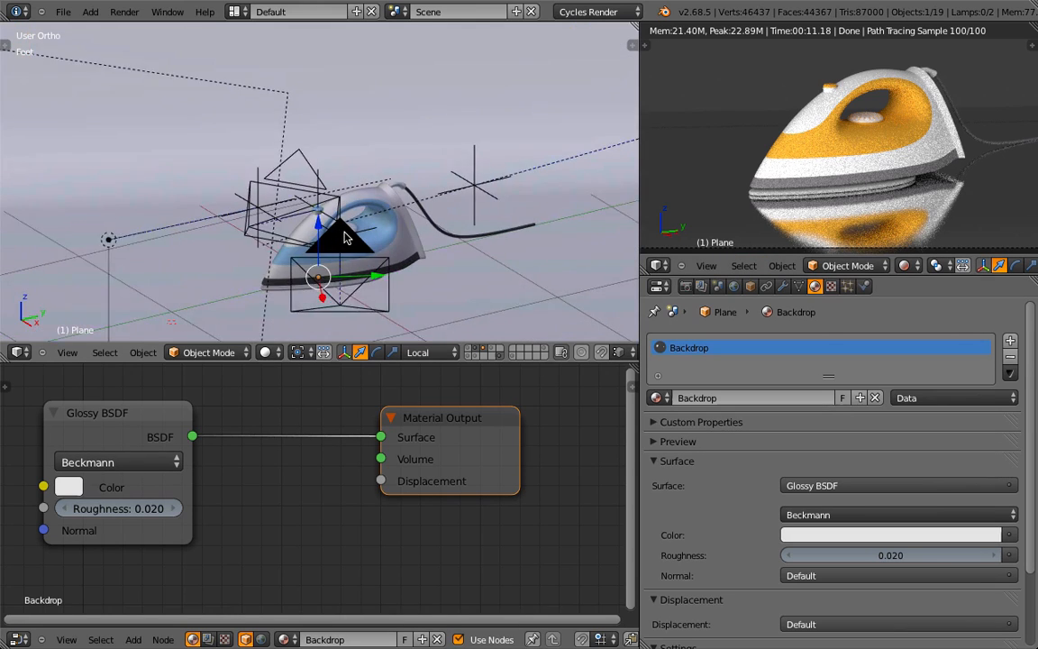
key("z")
right_click(378, 228)
right_click(378, 227)
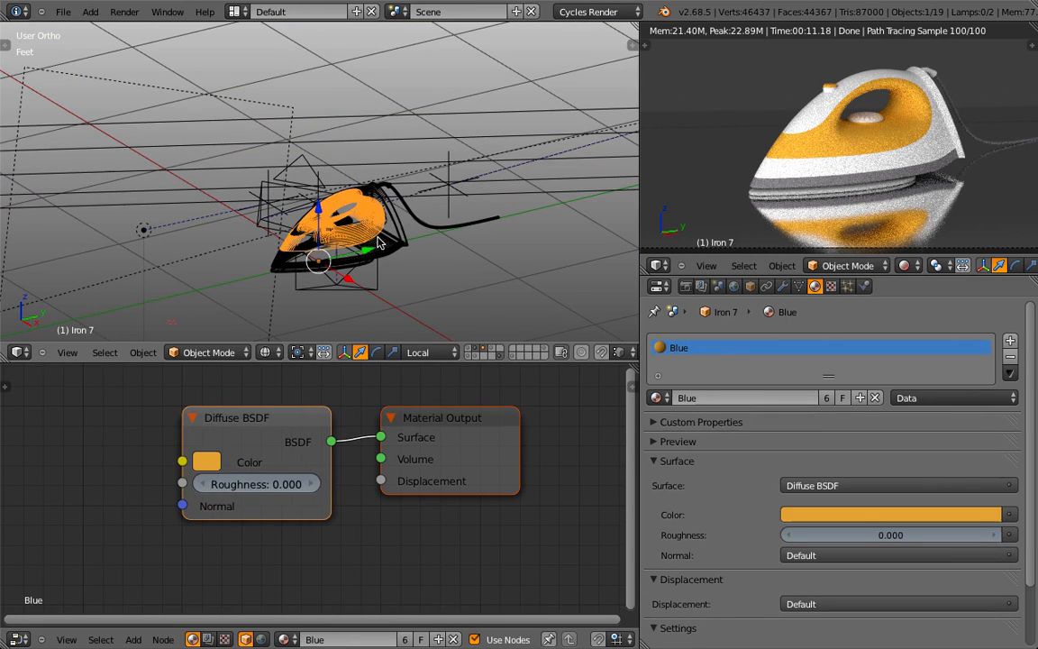
left_click_drag(239, 441, 120, 432)
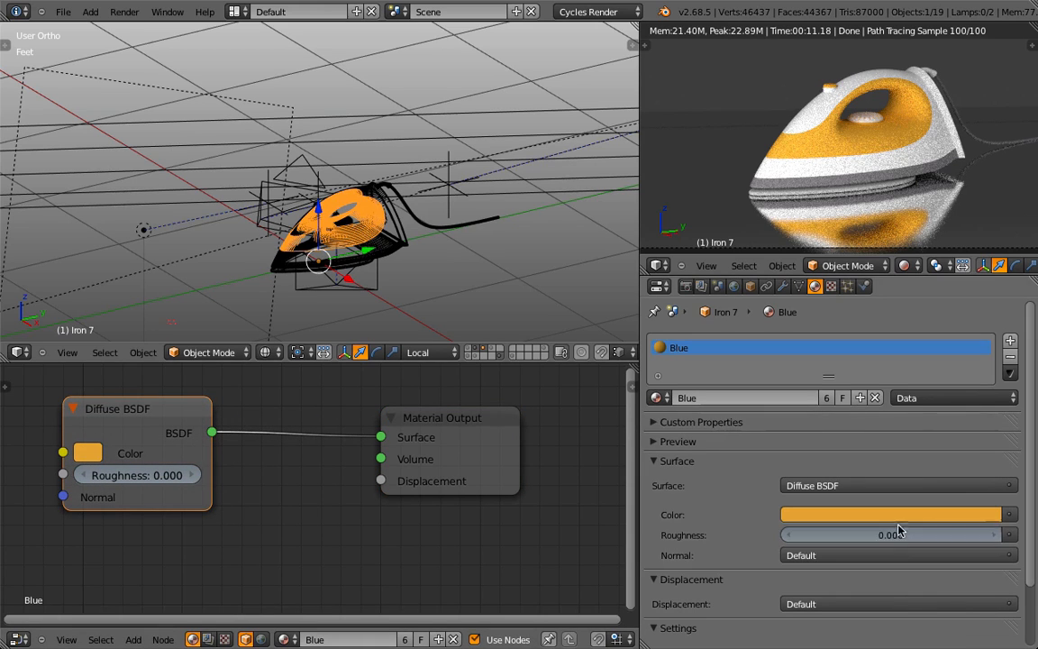
Try a Diffuse BSDF roughness of 0.100 on the Blue material and return it to 0.000.
left_click_drag(895, 538, 834, 534)
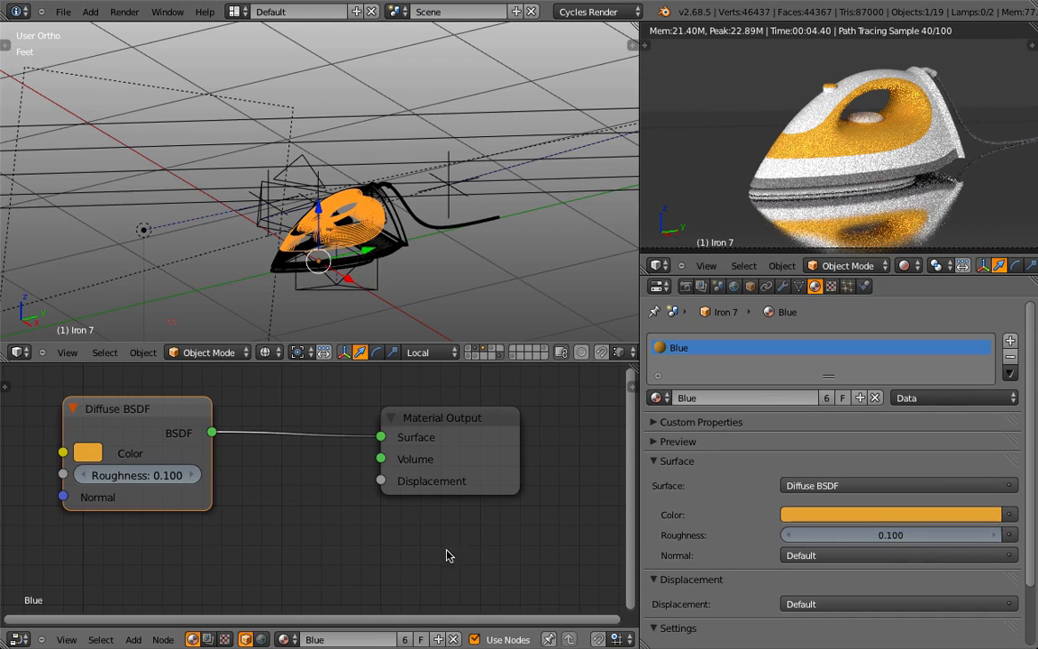
left_click_drag(934, 536, 858, 531)
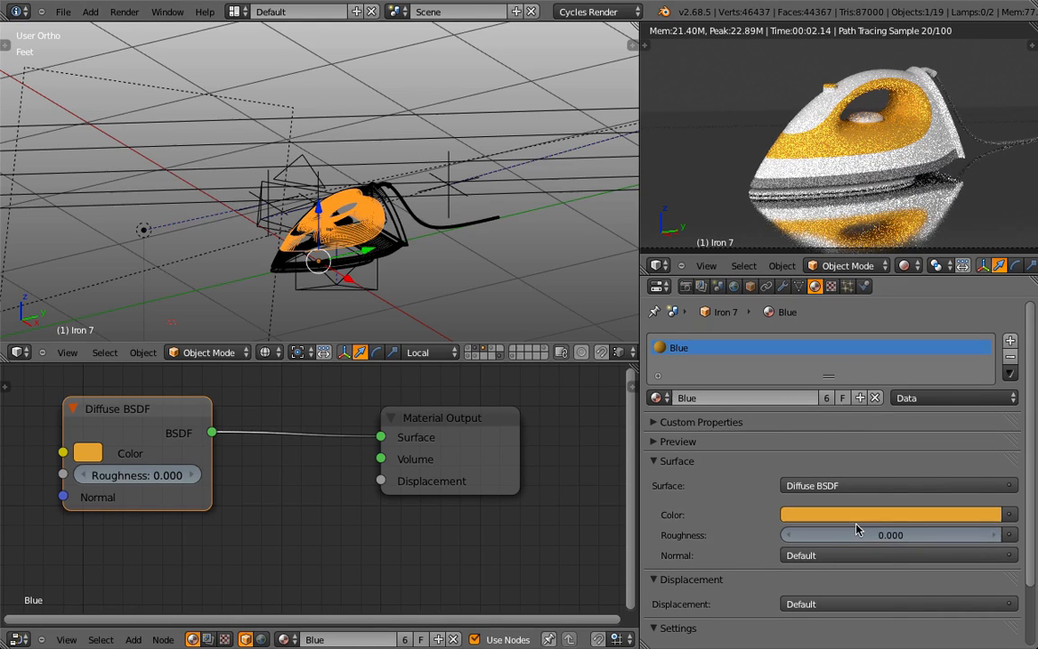
Change the backdrop plane's surface shader to Diffuse BSDF and move that node away from the Material Output.
right_click(720, 203)
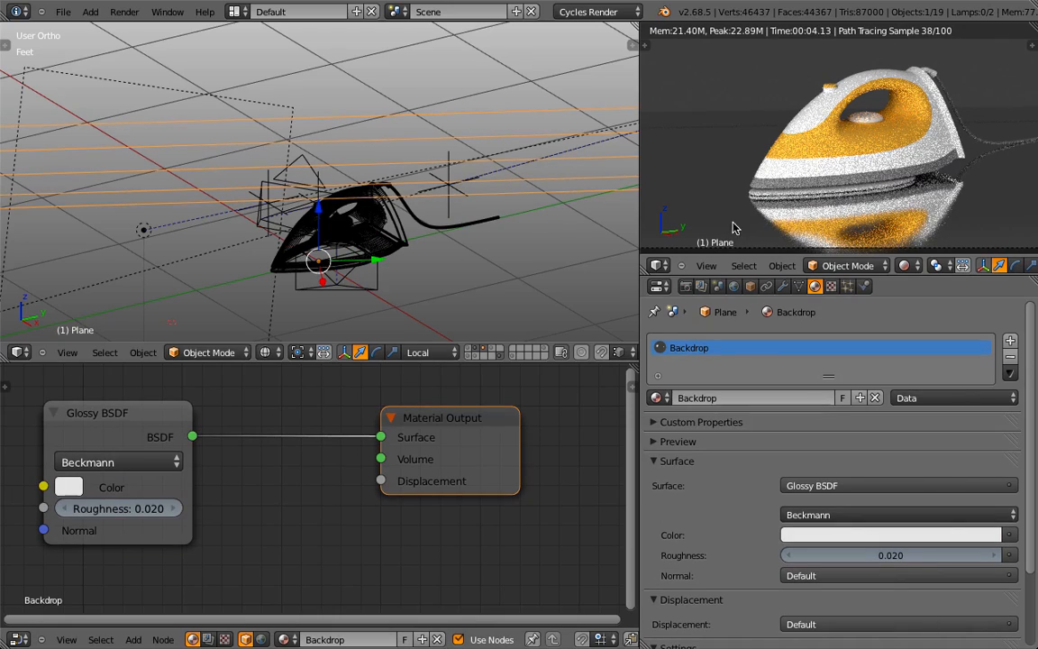
left_click(861, 487)
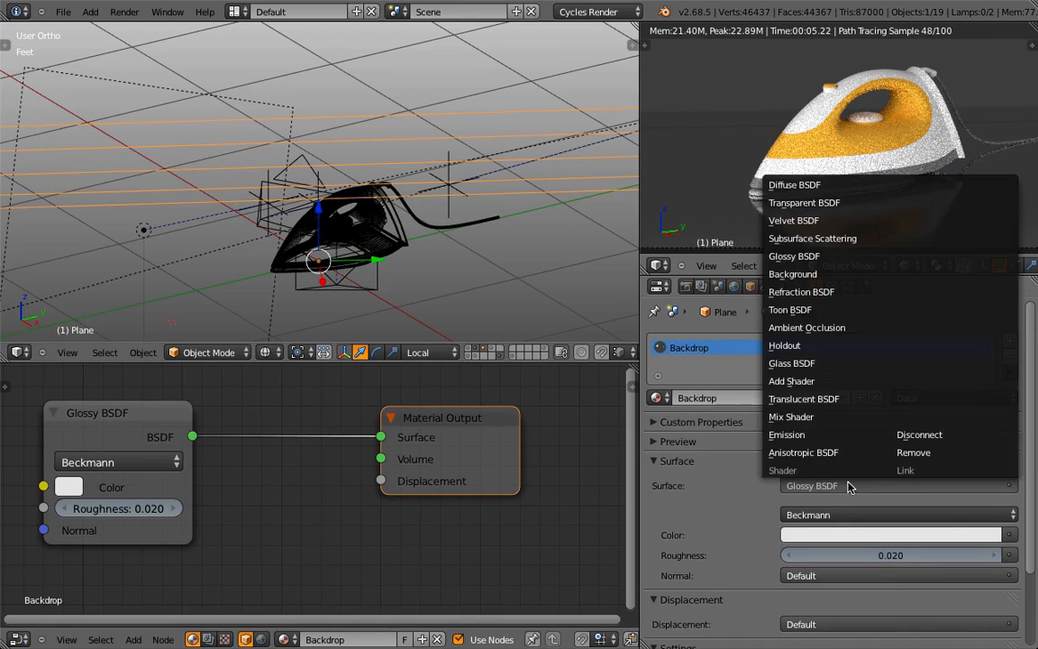
left_click(827, 187)
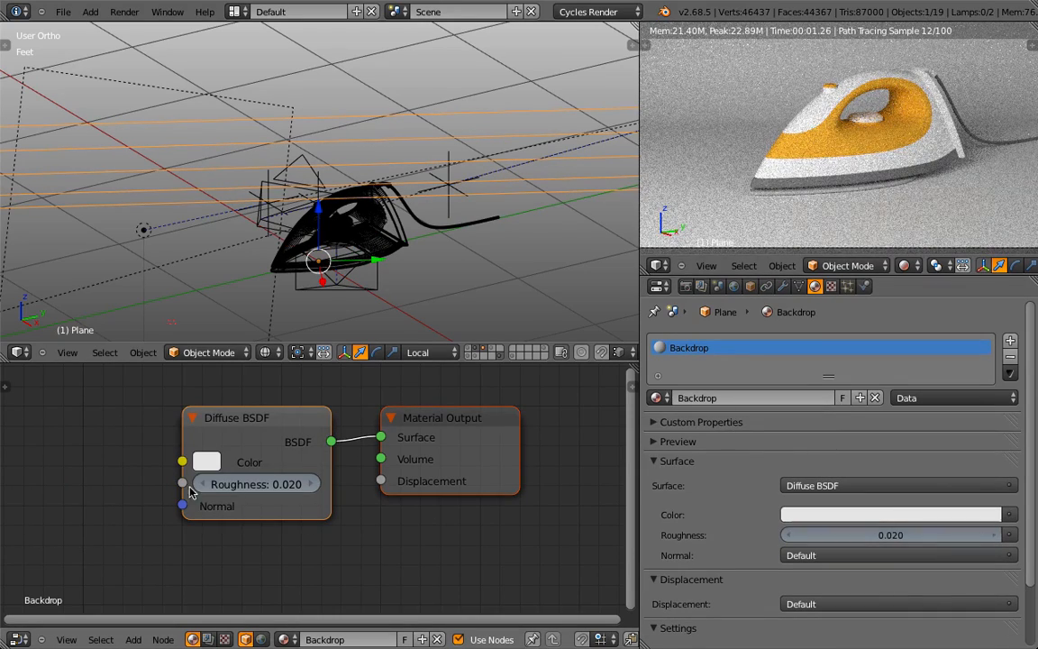
left_click_drag(256, 429, 170, 415)
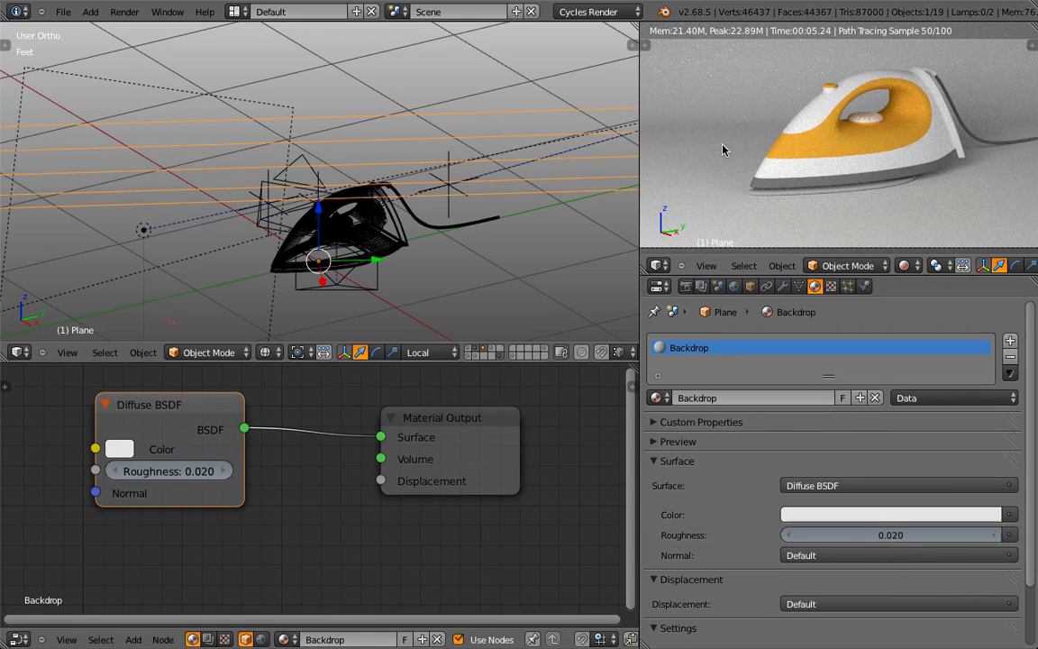
Select the iron's orange body part and move its Material Output node farther from the Diffuse BSDF node.
right_click(838, 147)
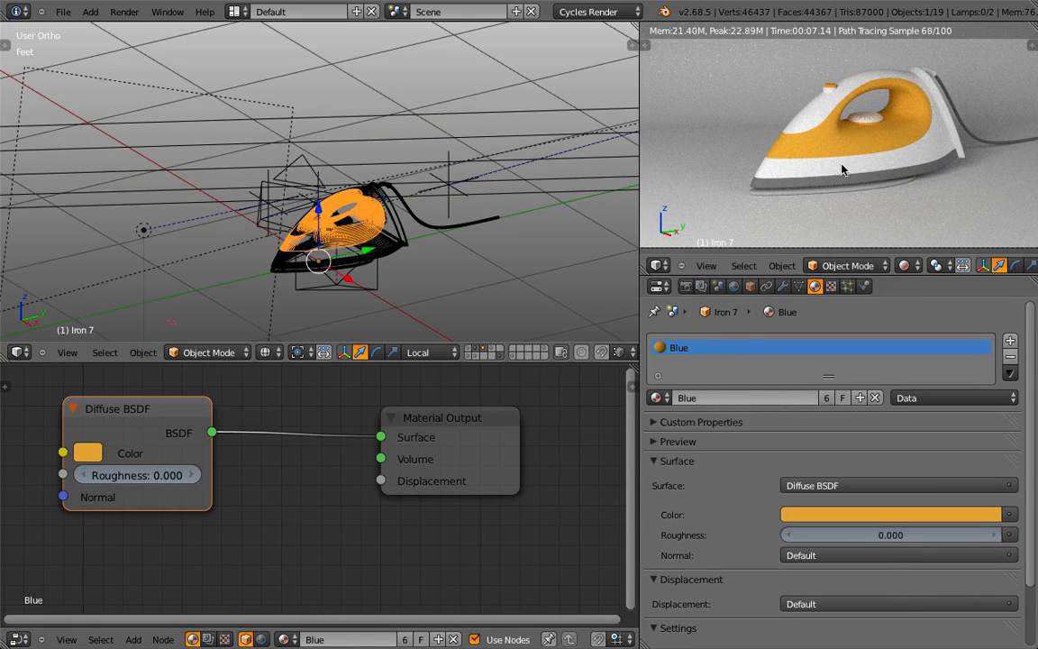
scroll(386, 502, "down", 2)
left_click_drag(418, 461, 576, 455)
Collapse the Displacement and Settings sections of the Blue material, leaving Surface expanded.
left_click(654, 460)
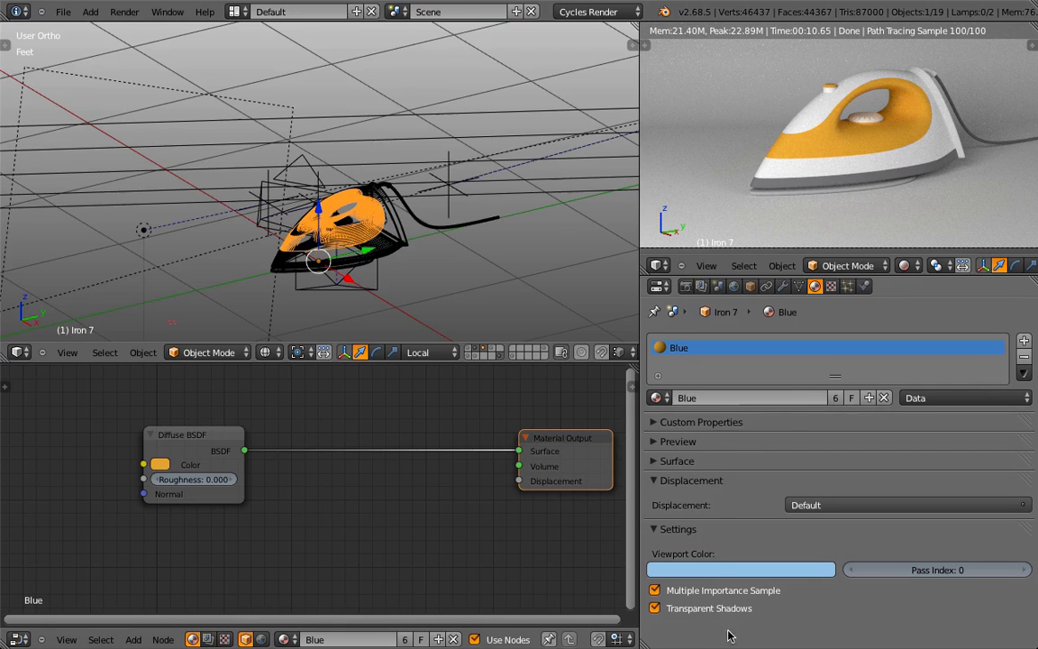
left_click(653, 478)
left_click(652, 500)
left_click(652, 462)
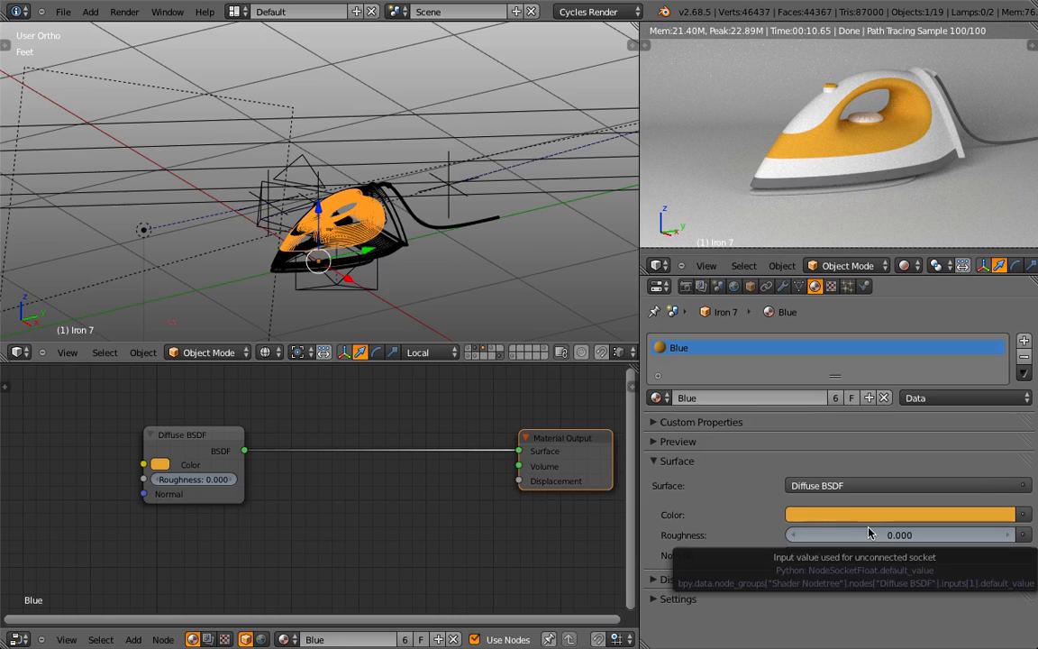
Add a Glossy BSDF node to the Blue material and place it below the Diffuse BSDF node.
left_click_drag(186, 441, 76, 446)
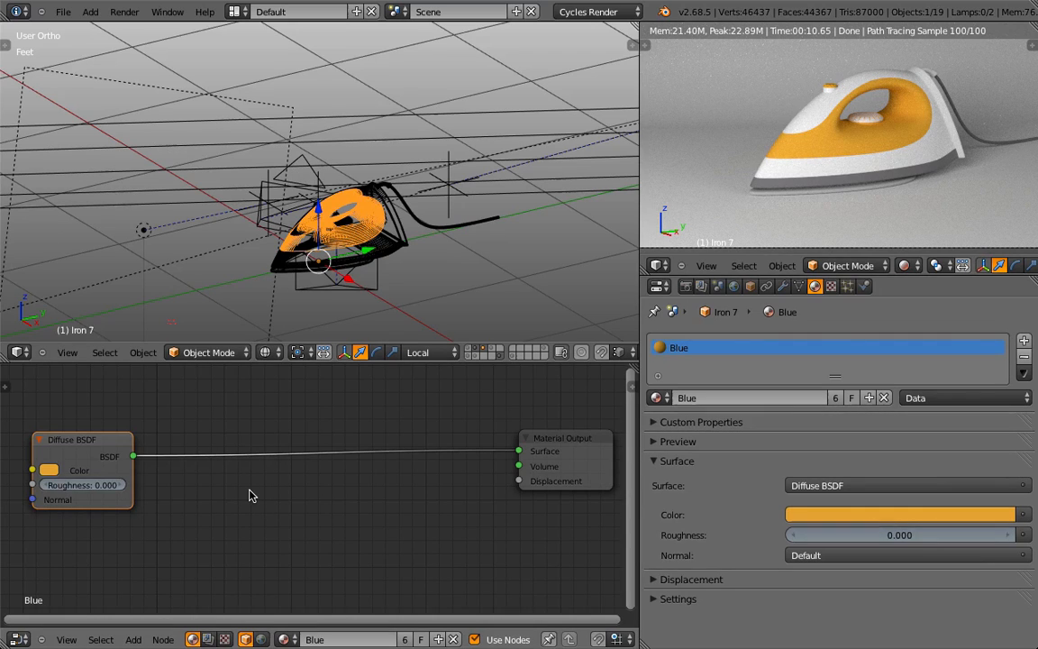
key("shift+a")
mouse_move(250, 495)
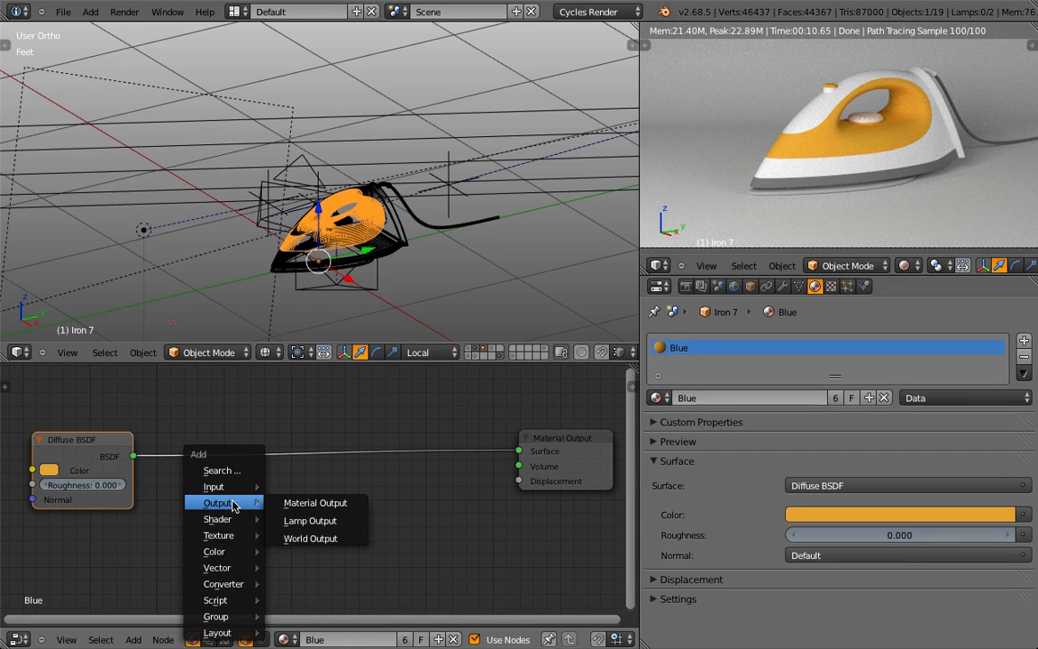
mouse_move(229, 533)
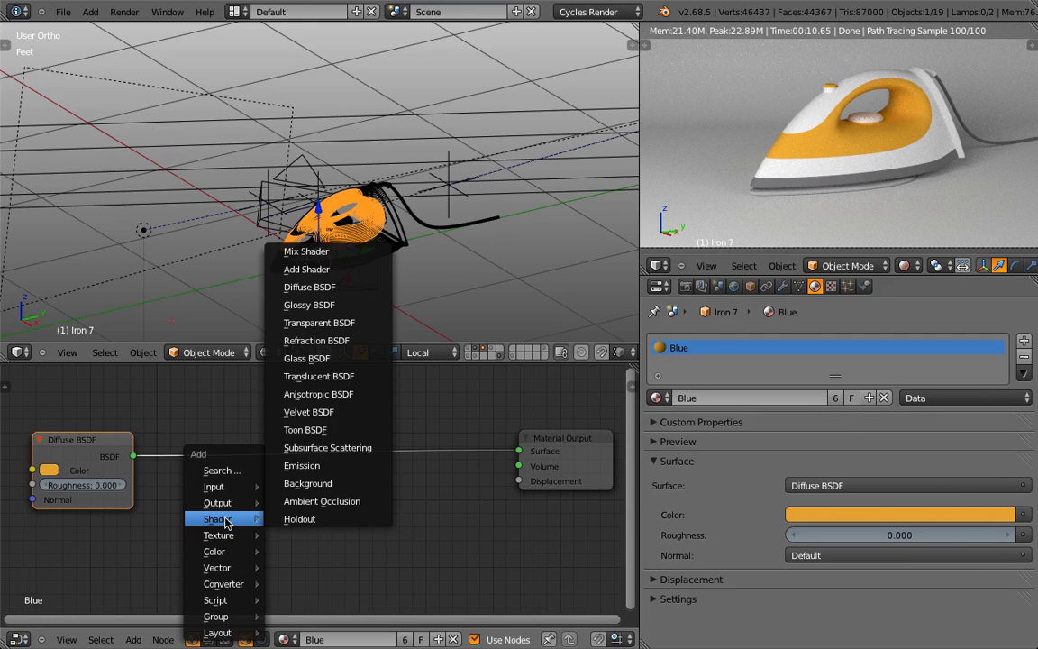
left_click(319, 309)
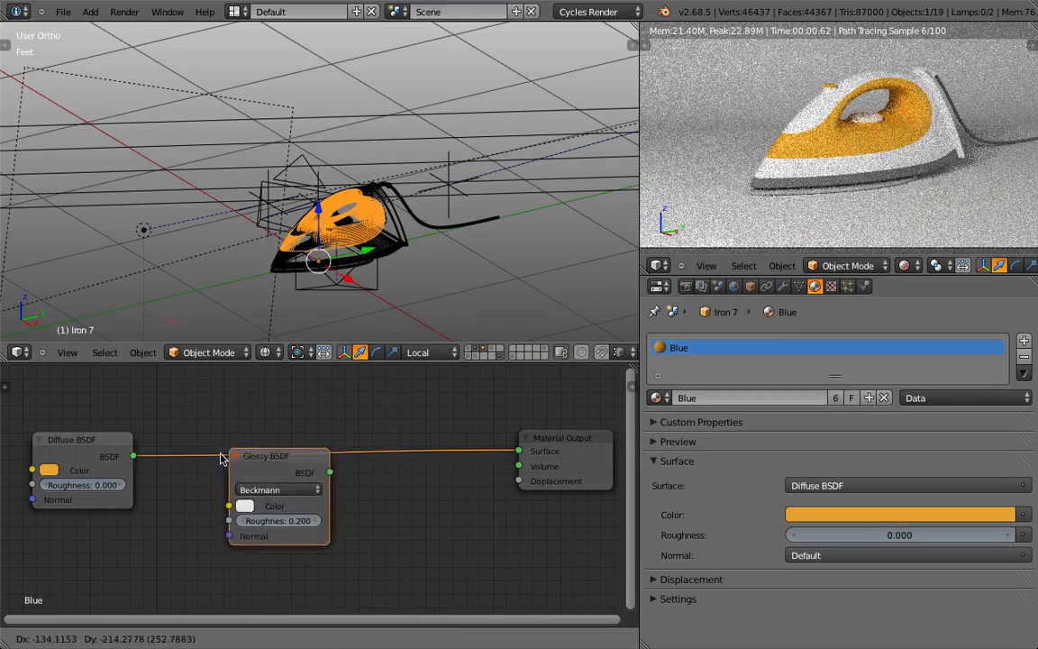
left_click(24, 526)
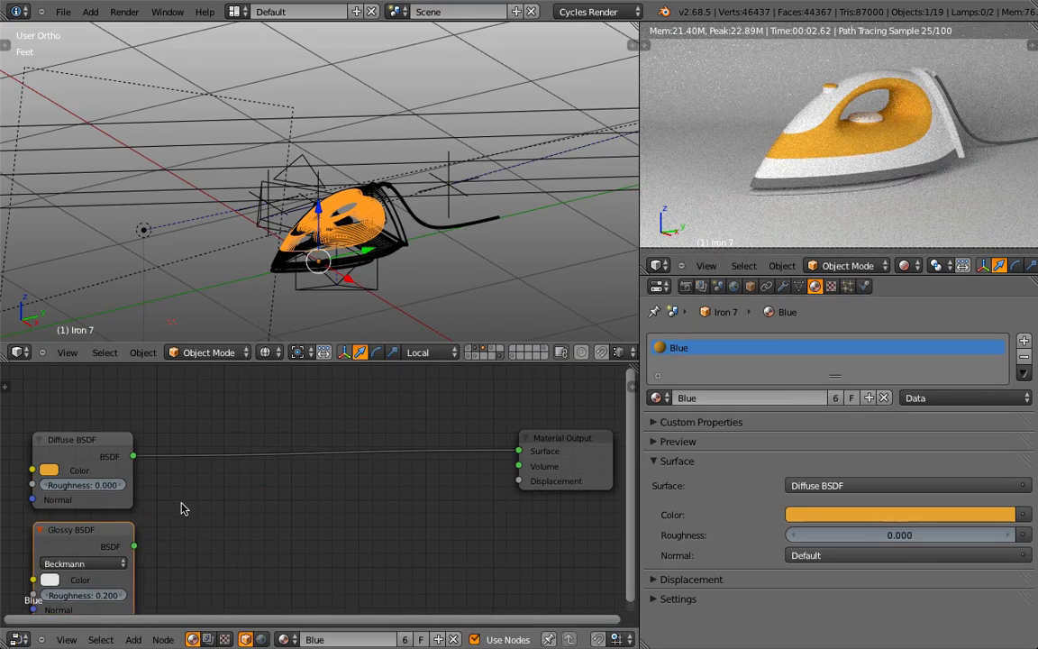
key("Home")
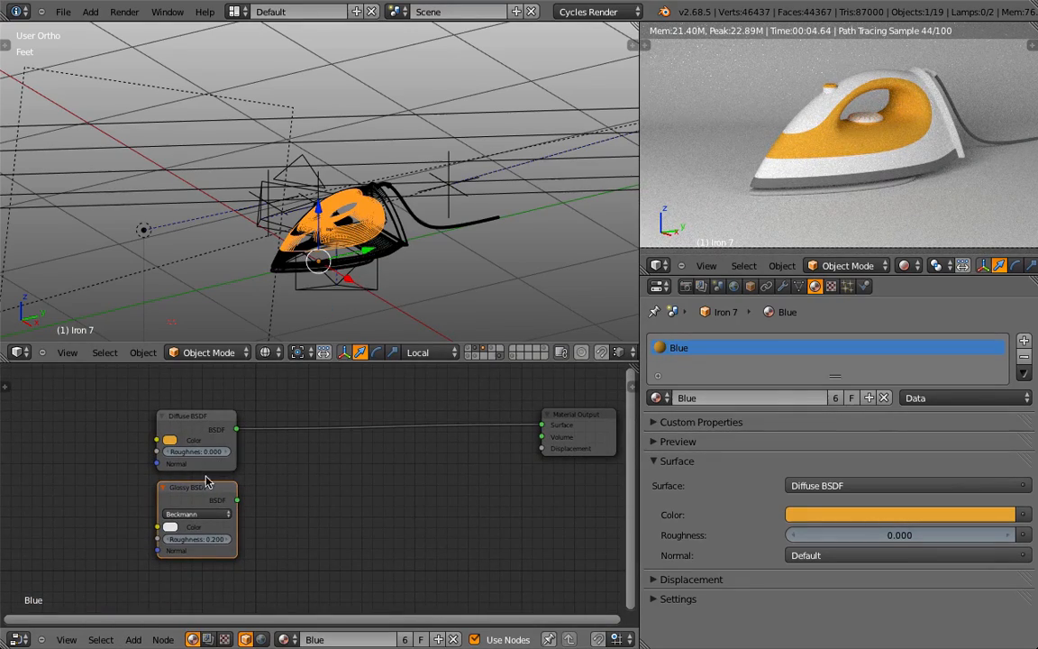
mouse_move(184, 488)
left_mouse_down()
mouse_move(153, 535)
mouse_move(175, 500)
left_mouse_up()
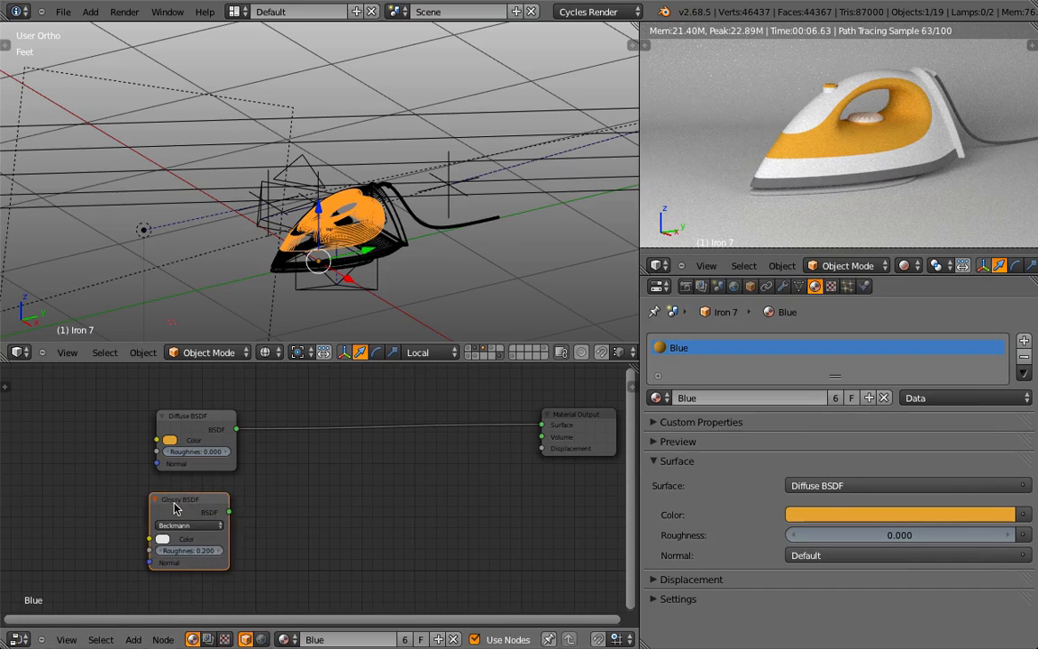
Select the Diffuse and Glossy BSDF nodes, try scaling and rotating them, and move both farther from the Material Output.
left_click(194, 422, "shift")
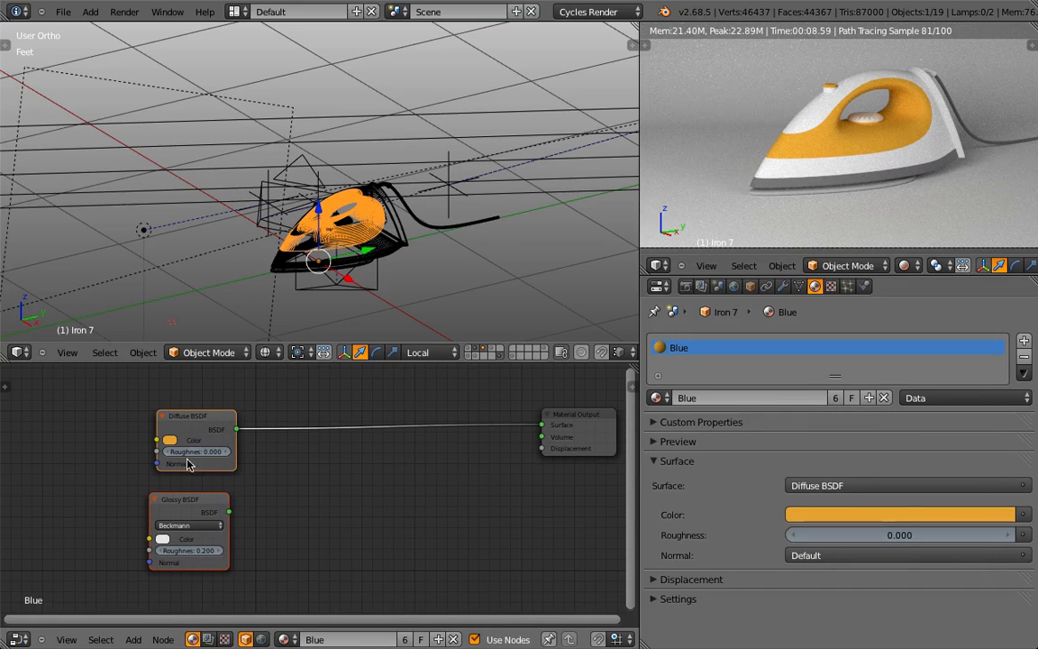
key("g")
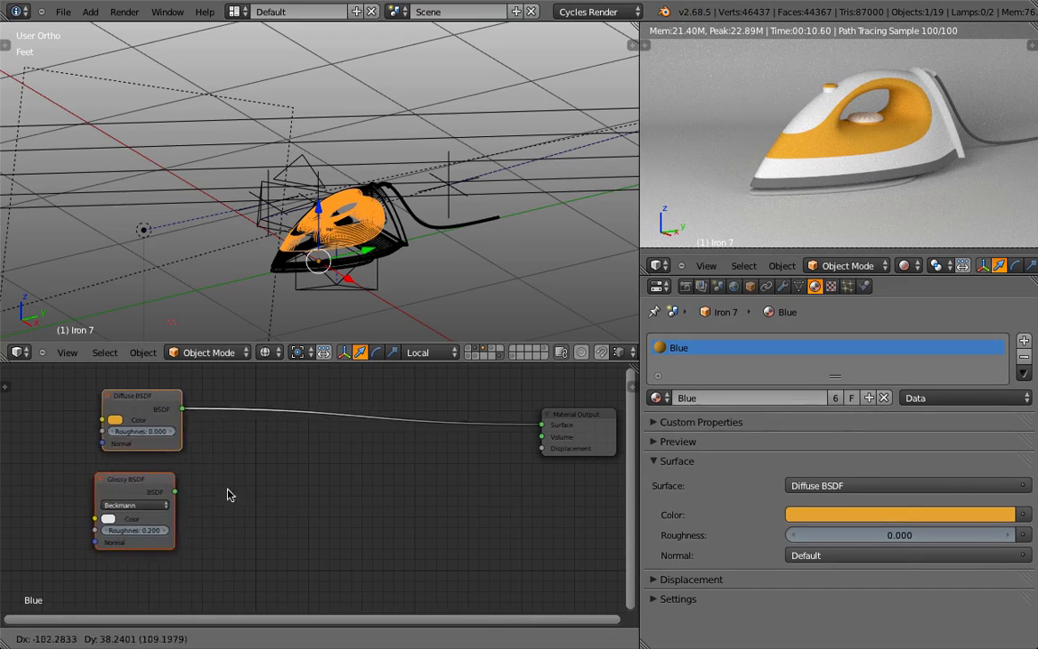
key("s")
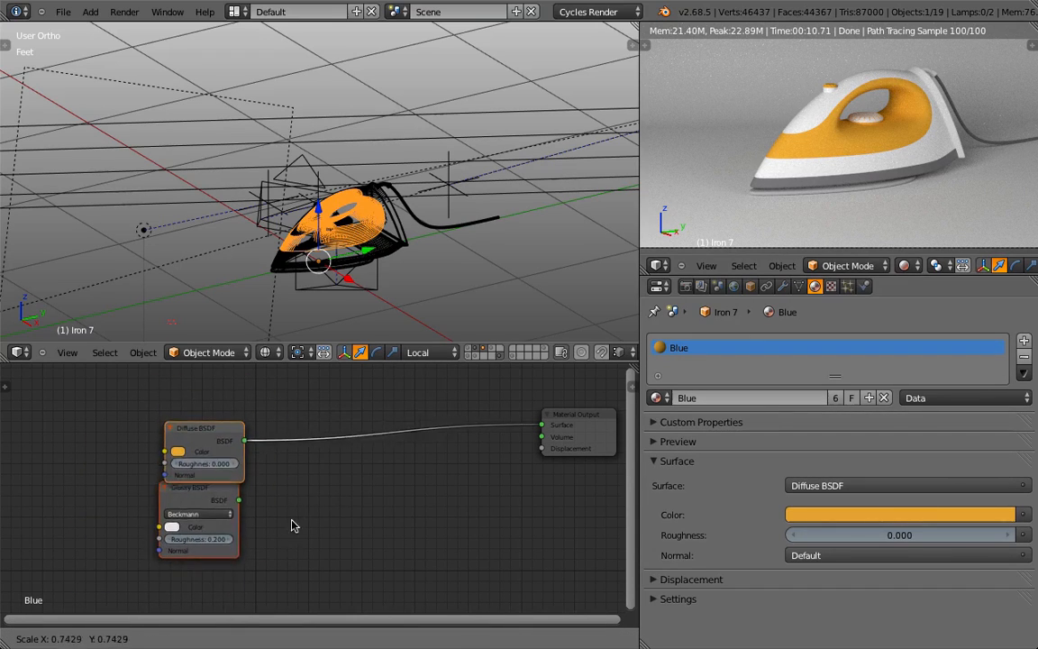
key("r")
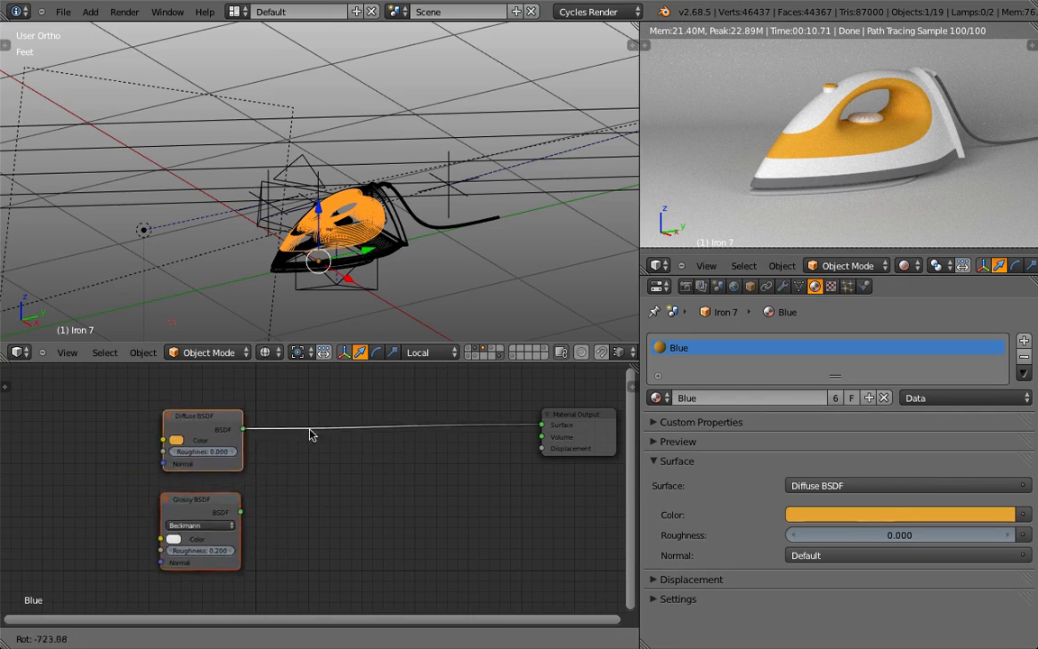
key("Escape")
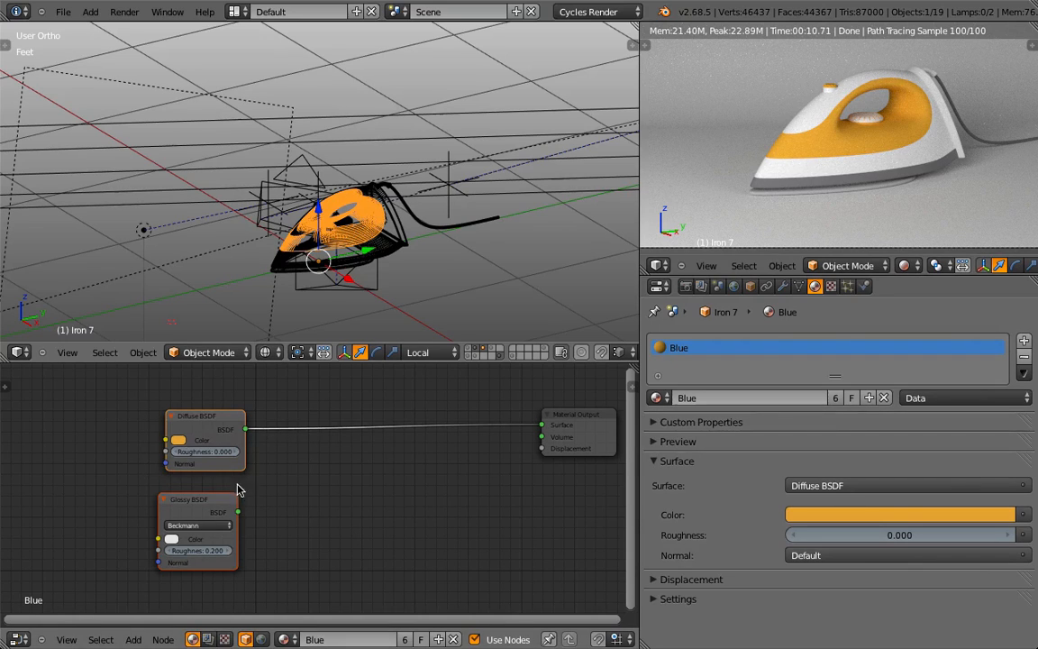
key("g")
left_click(180, 479)
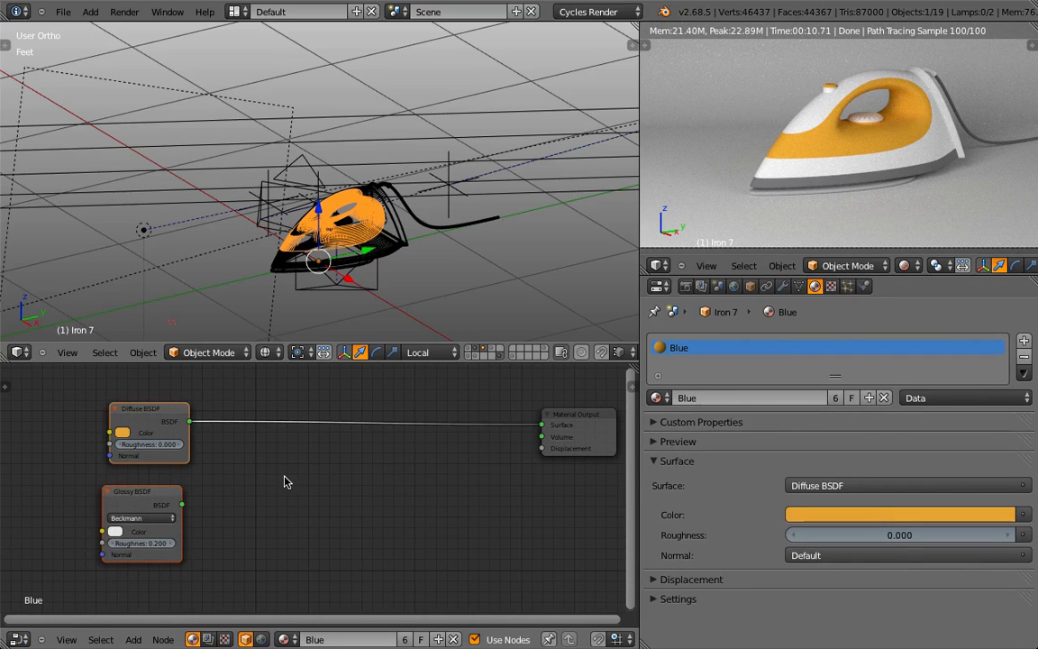
Connect the Glossy BSDF output to the Surface input of the Blue material's Material Output node.
left_click_drag(181, 504, 542, 424)
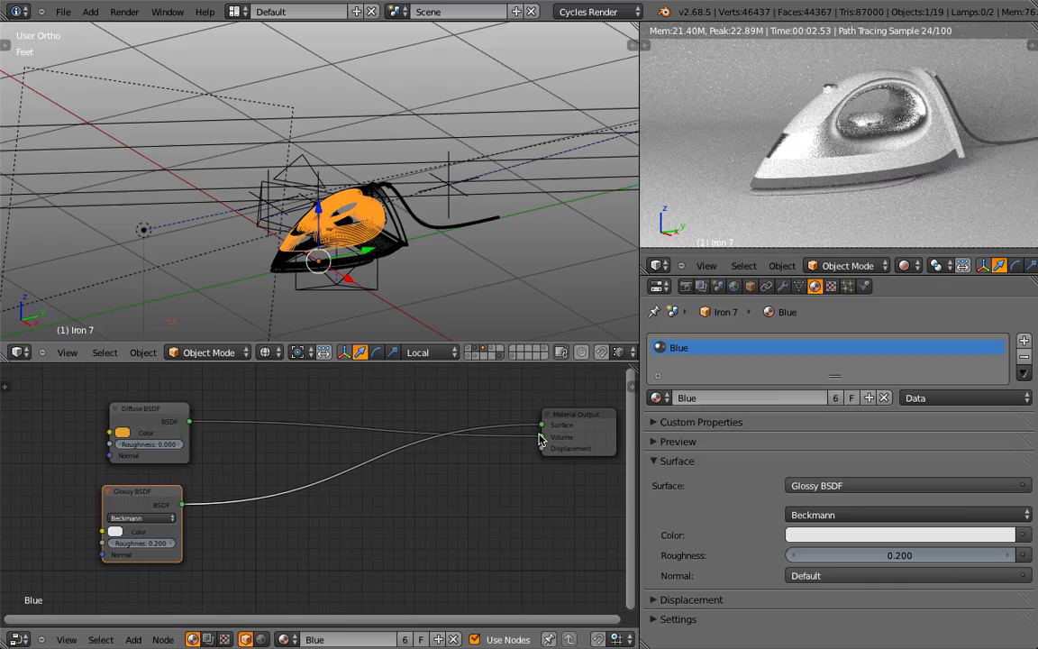
left_click_drag(539, 439, 378, 405)
left_click_drag(189, 421, 401, 524)
left_click_drag(181, 504, 543, 431)
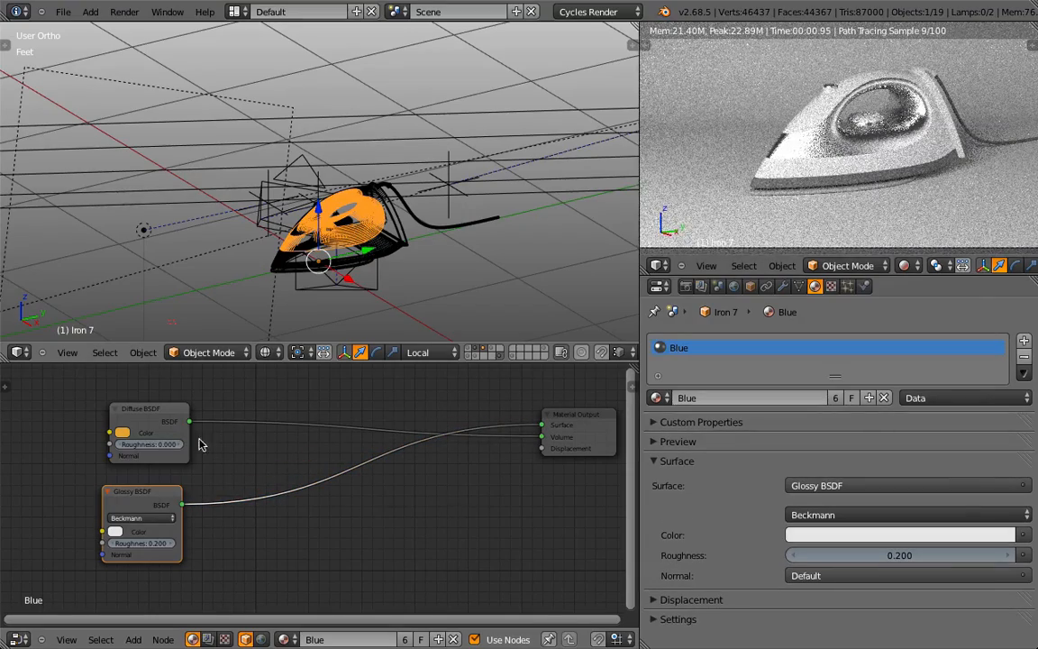
Connect only the Diffuse BSDF output to the Material Output's Surface input, removing the Glossy BSDF link and the stray Volume link.
left_click_drag(189, 420, 543, 424)
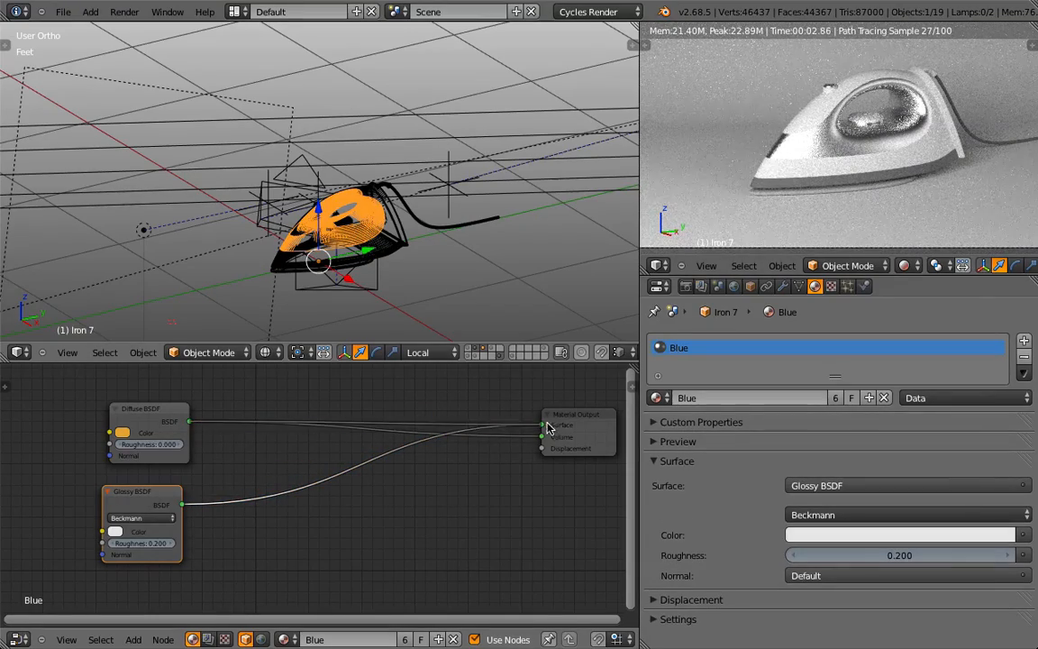
left_click_drag(190, 421, 135, 439)
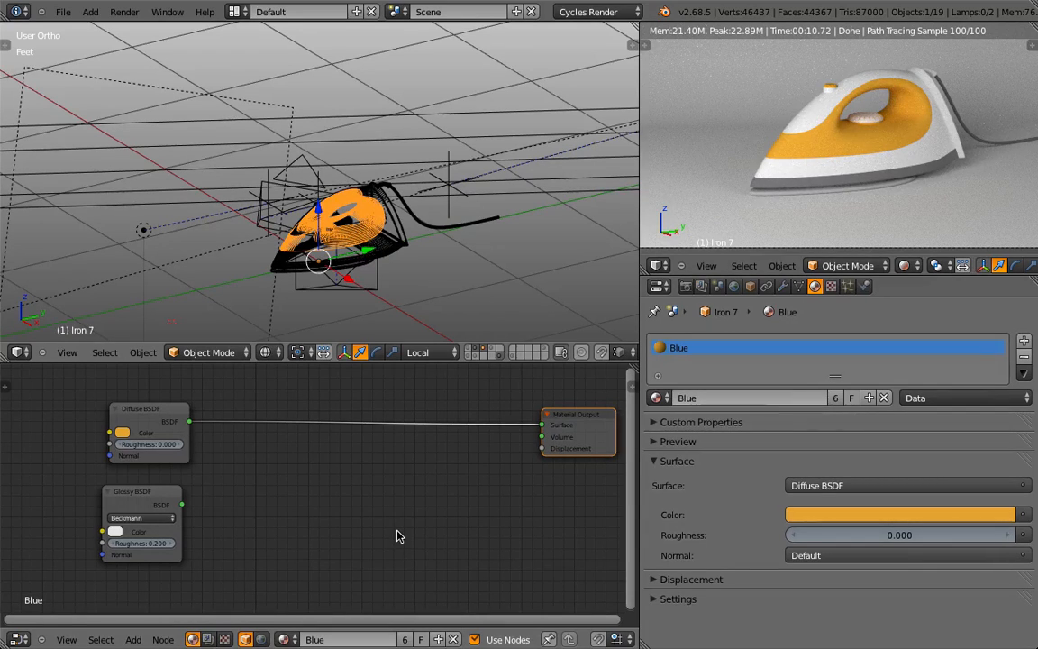
left_click_drag(182, 504, 541, 424)
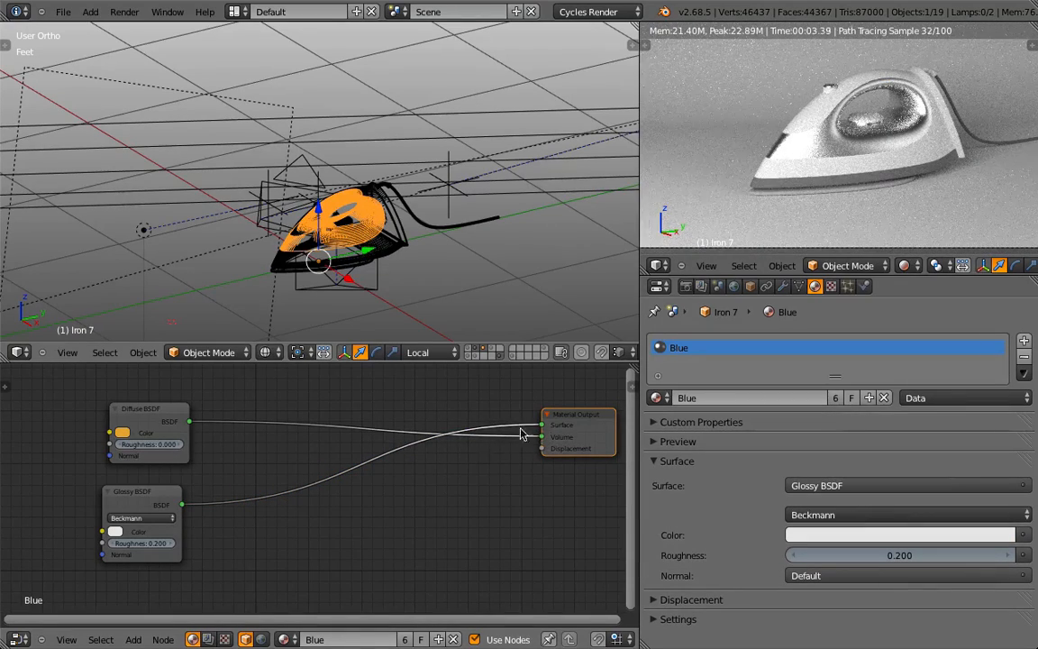
left_click_drag(545, 437, 414, 428)
left_click_drag(190, 421, 408, 479)
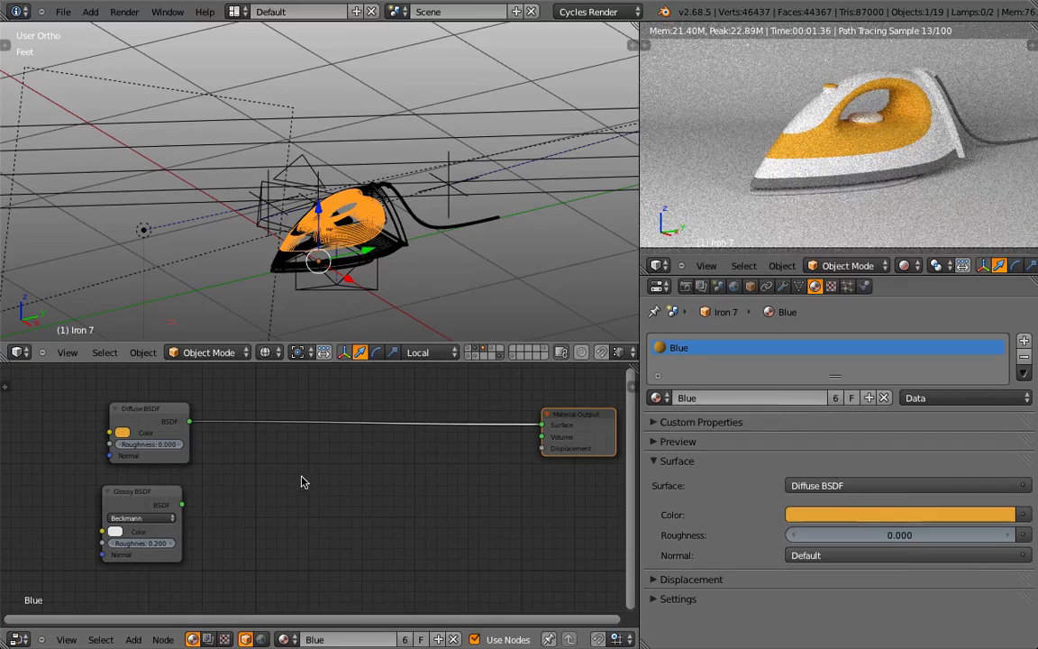
Add a Mix Shader node to the Blue material and place it between the BSDF nodes and the Material Output.
key("shift+a")
mouse_move(293, 477)
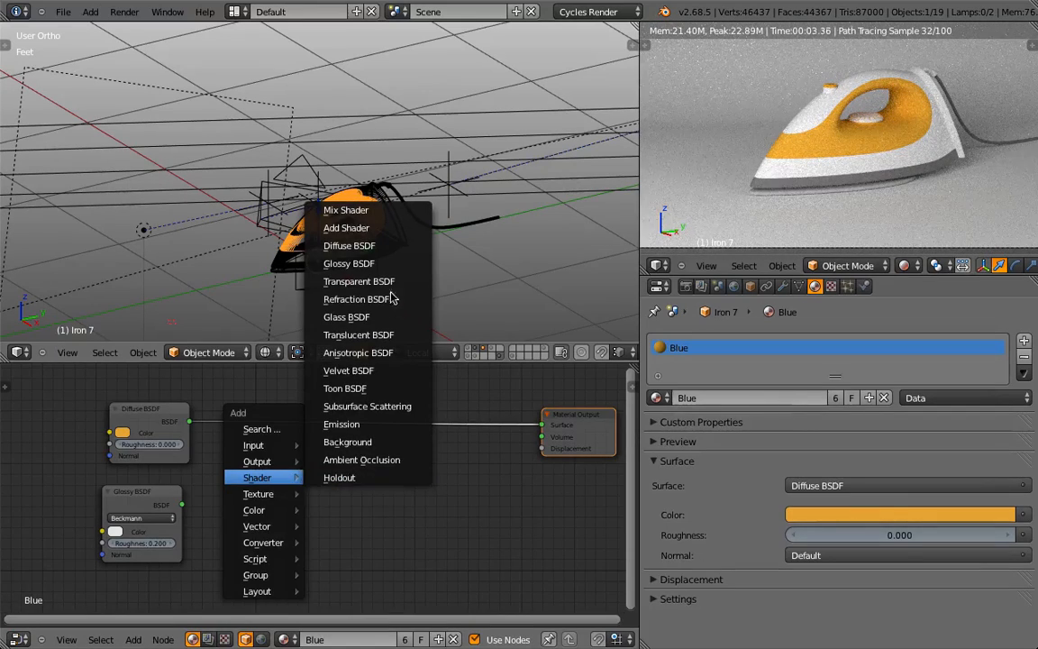
left_click(385, 212)
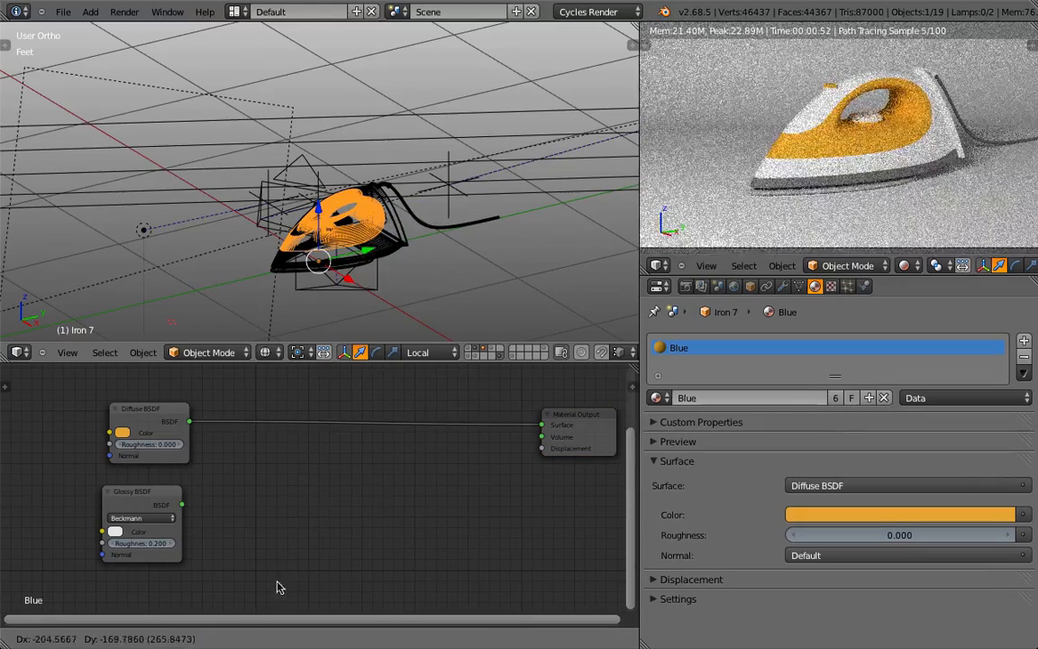
left_click(304, 457)
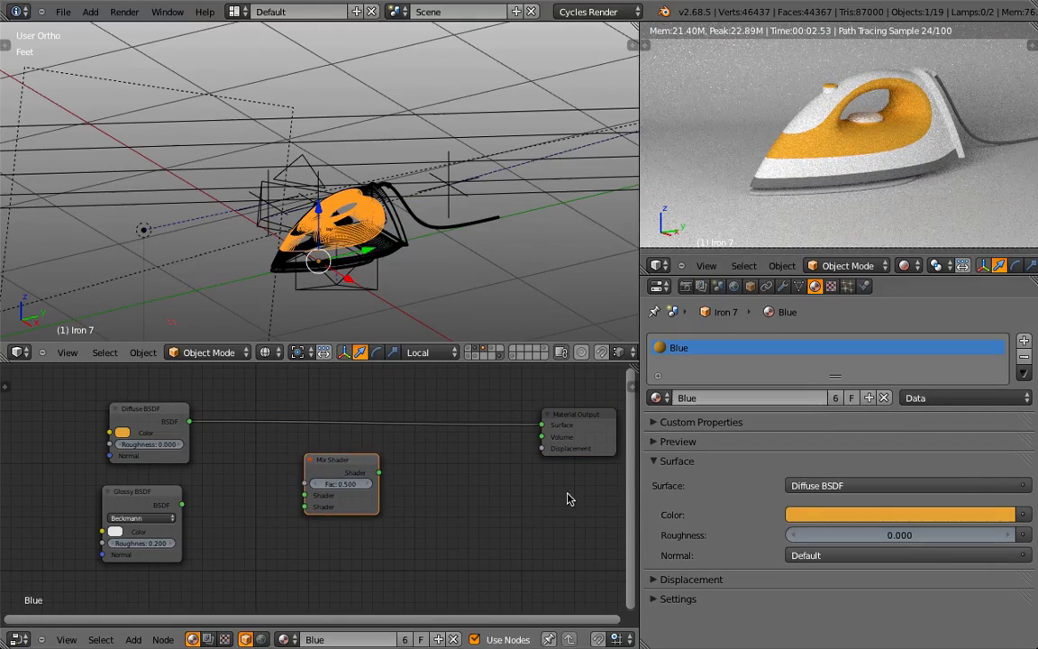
left_click_drag(343, 470, 380, 454)
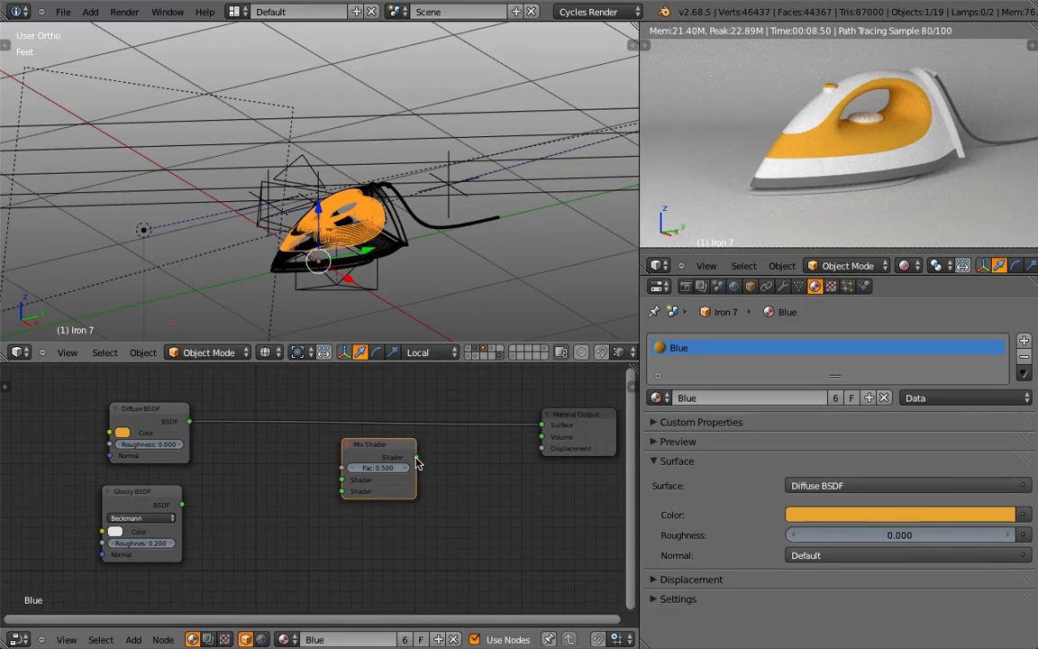
Connect the Diffuse and Glossy BSDF outputs to the Mix Shader's first and second Shader inputs, and its output to Surface.
left_click_drag(189, 420, 329, 478)
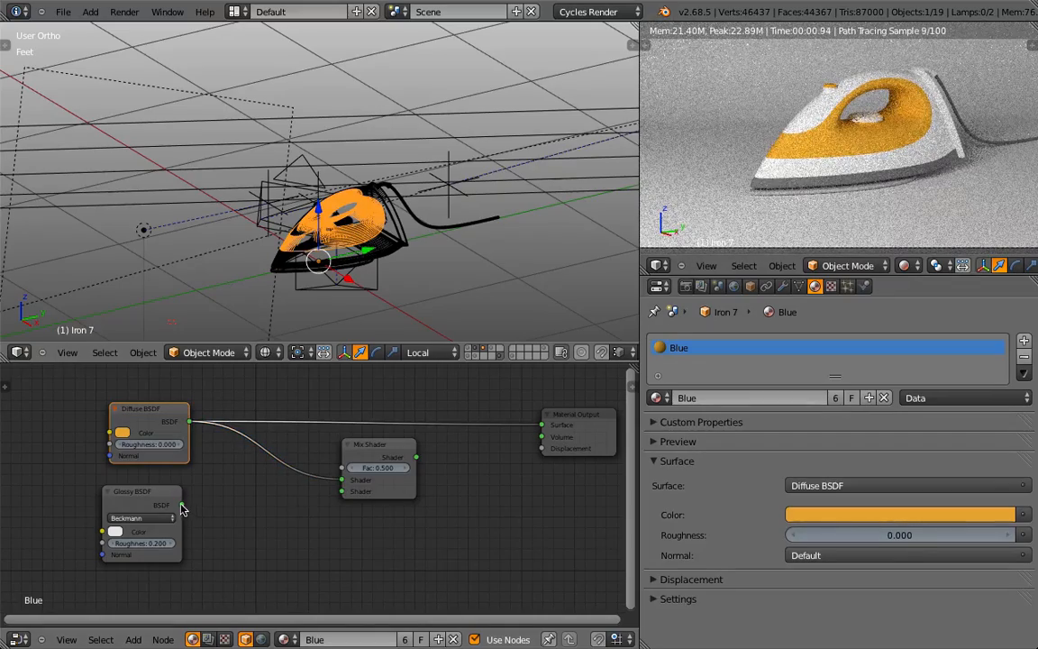
left_click_drag(181, 504, 342, 492)
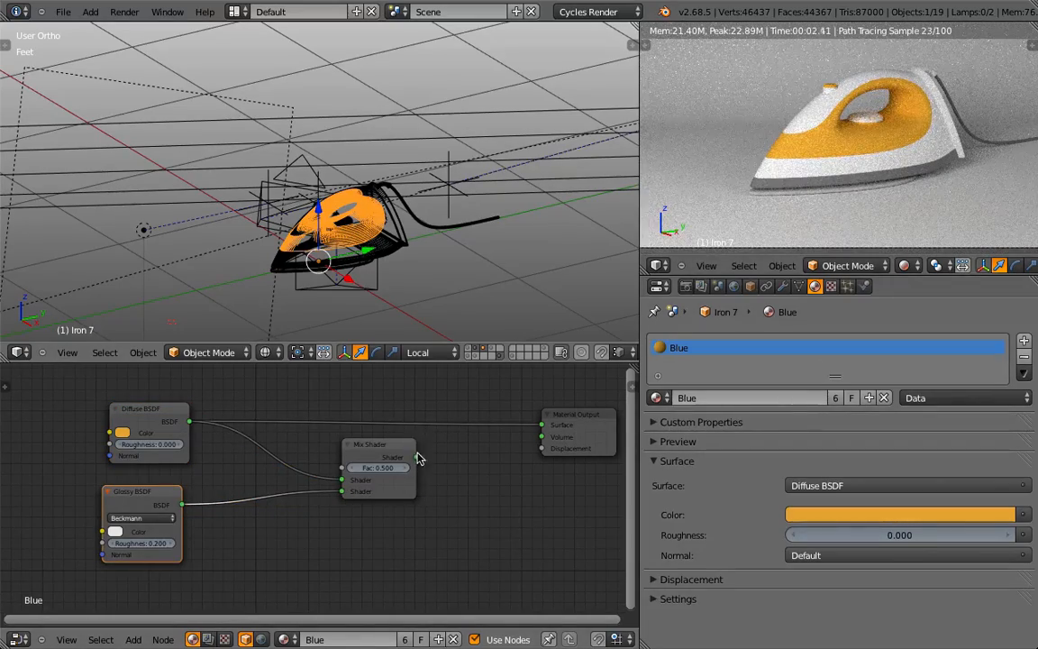
left_click_drag(416, 457, 427, 396)
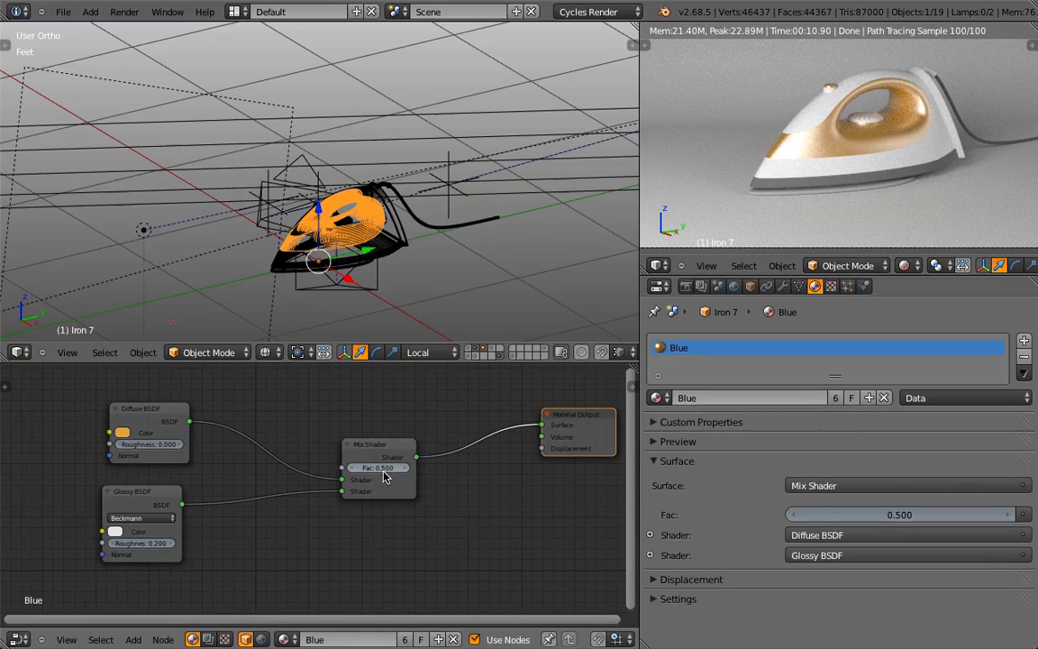
Reset the Blue material's Mix Shader Fac to 0 and try a value of 0.2.
key("BackSpace")
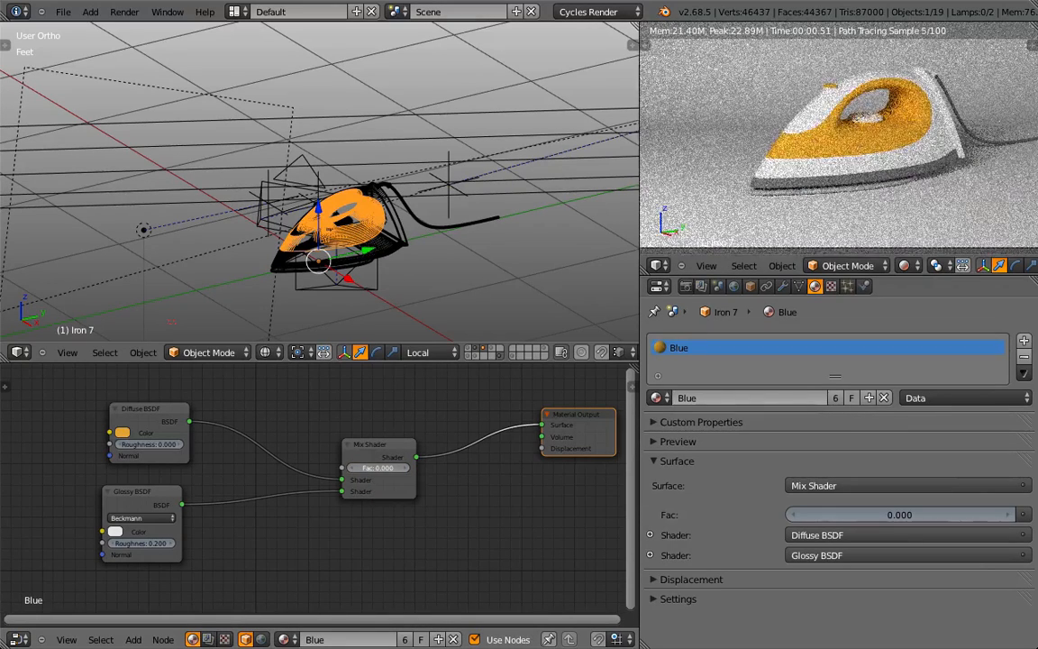
left_click(405, 470)
type("0.2")
key("Return")
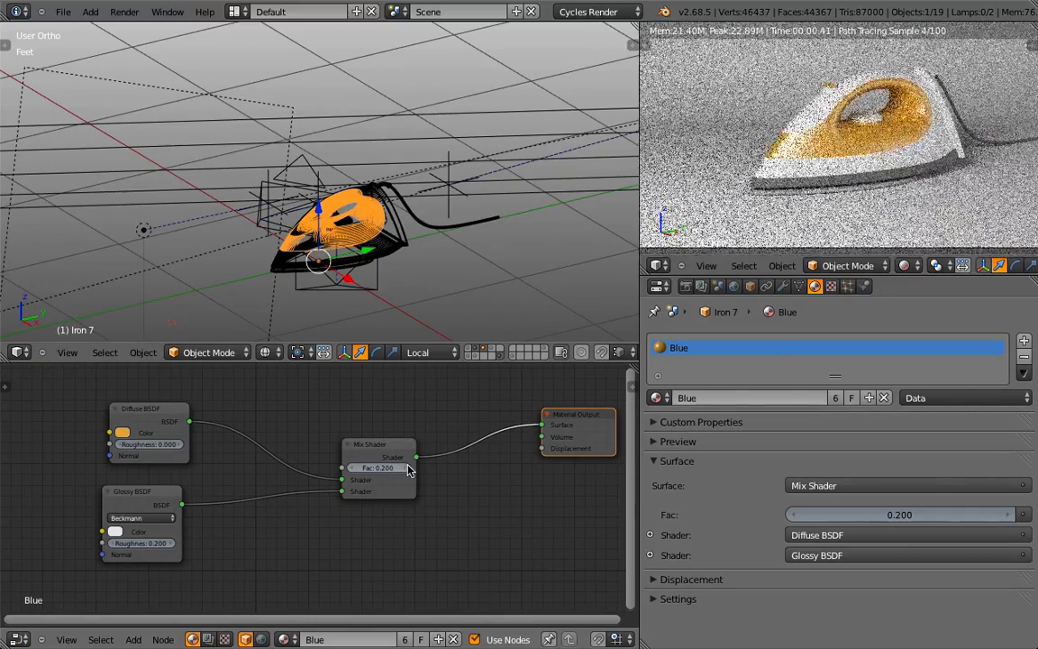
Raise the Mix Shader's Fac in 0.1 increments up to 1.0 to preview a fully glossy surface.
left_click(408, 470)
left_click(408, 470)
left_click(408, 470)
left_click(408, 470)
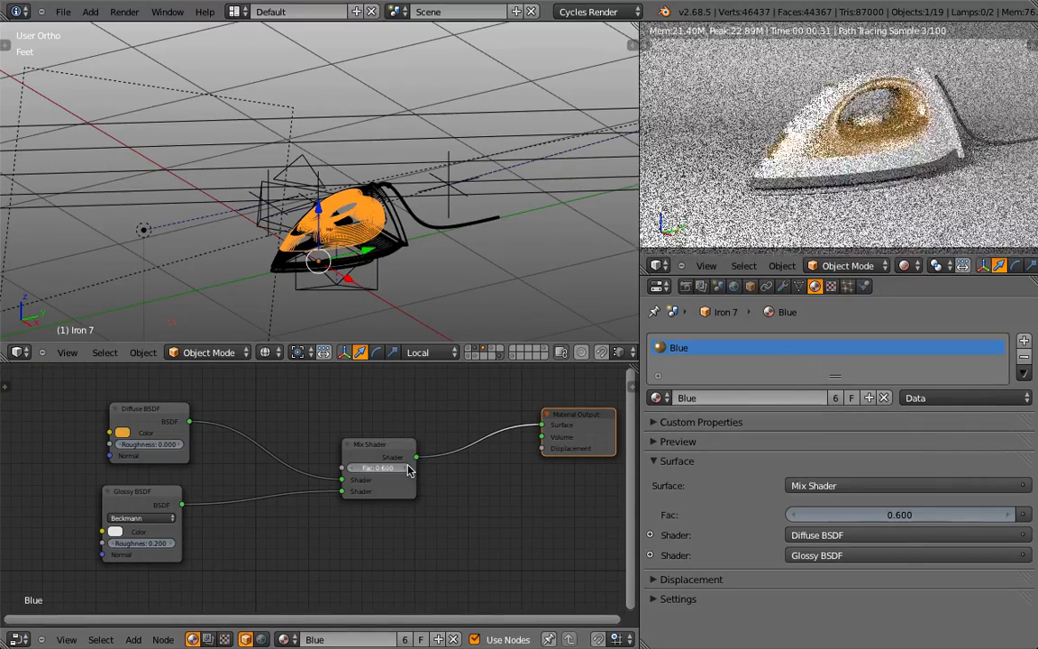
left_click(408, 470)
left_click(408, 470)
left_click(408, 470)
left_click(408, 471)
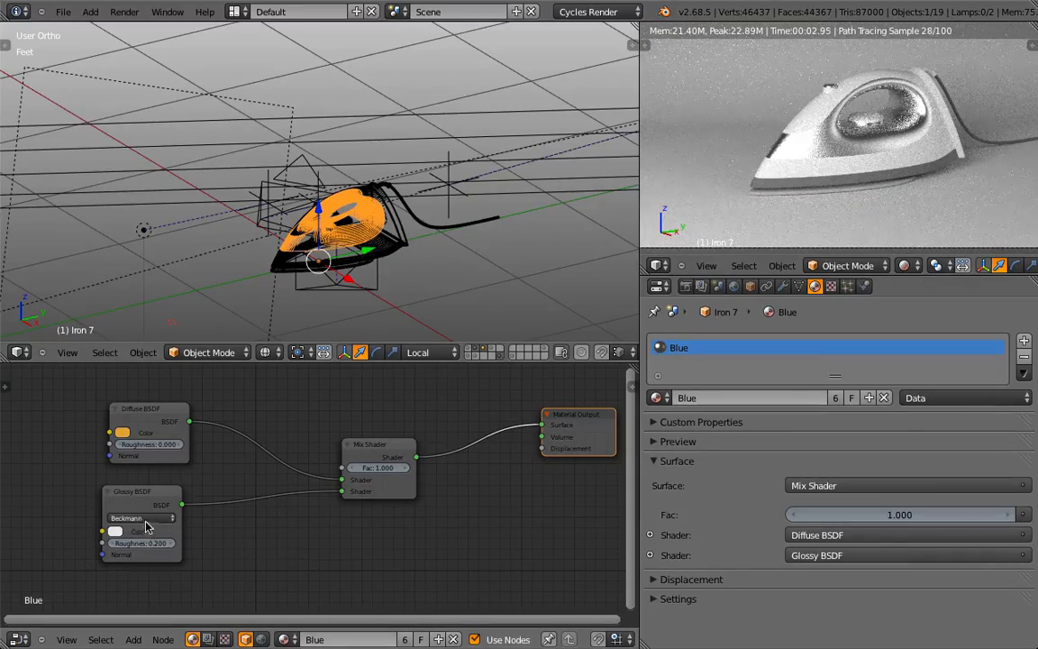
Lower the Mix Shader's Fac to 0 for comparison and set it to 0.1.
left_click_drag(382, 470, 234, 470)
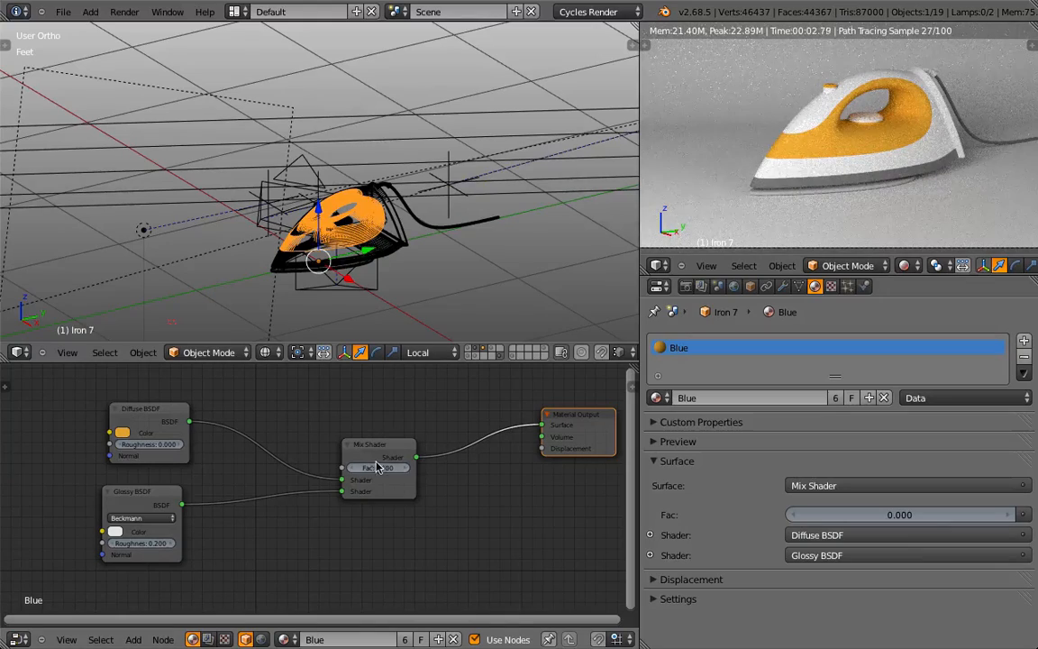
left_click(407, 470)
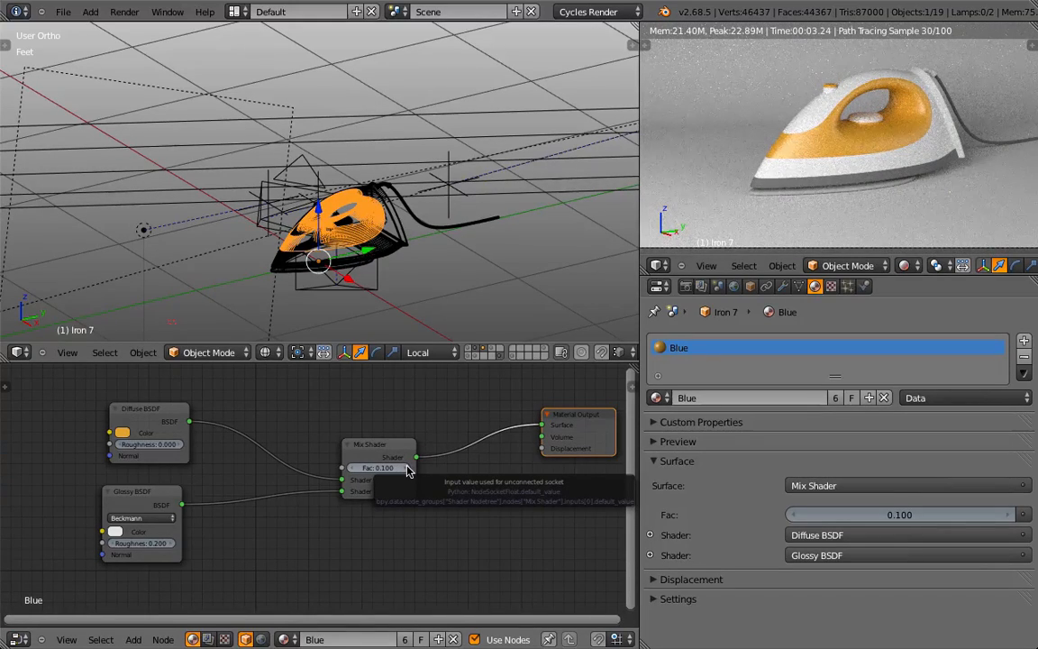
left_click(353, 469)
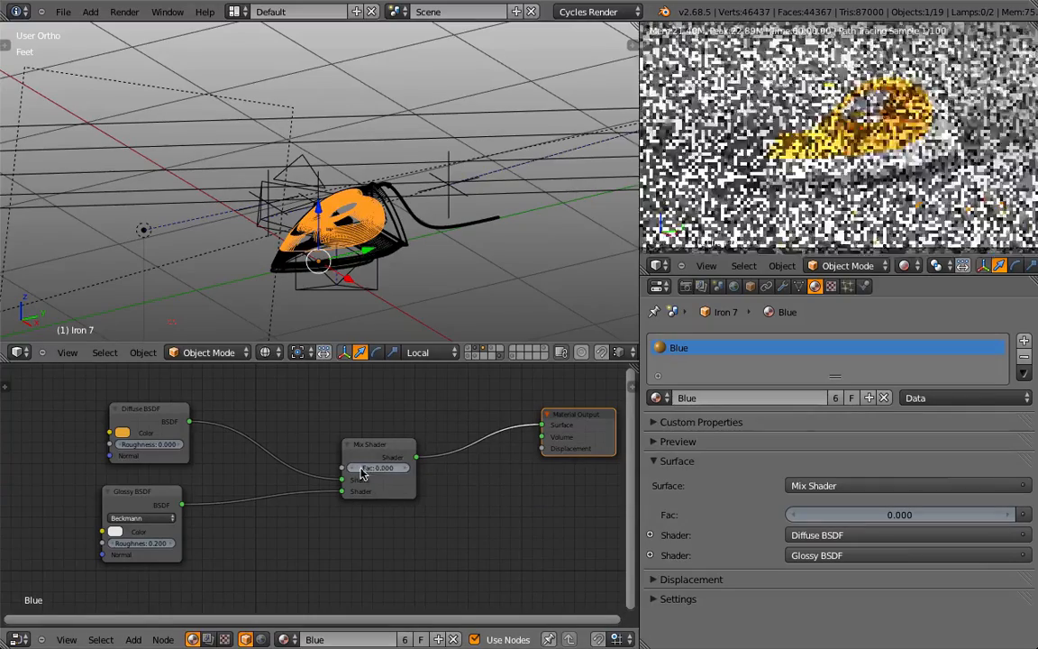
left_click(406, 468)
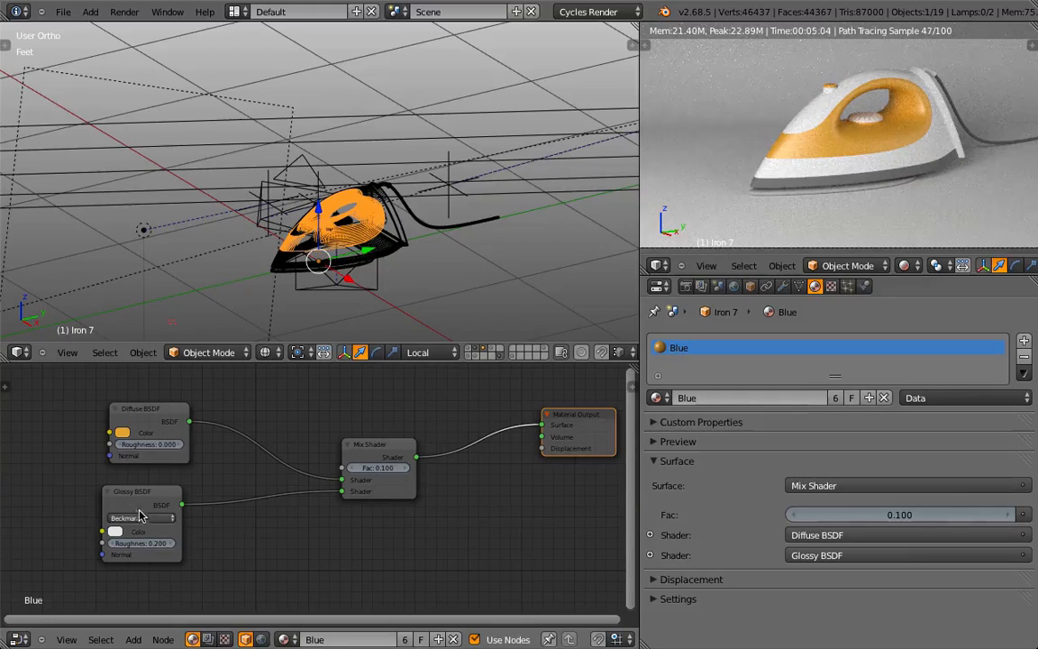
Compare Glossy BSDF roughness values of 0, 0.1 and 0.2 on the Blue material, and set the roughness to 0.3.
left_click(171, 543)
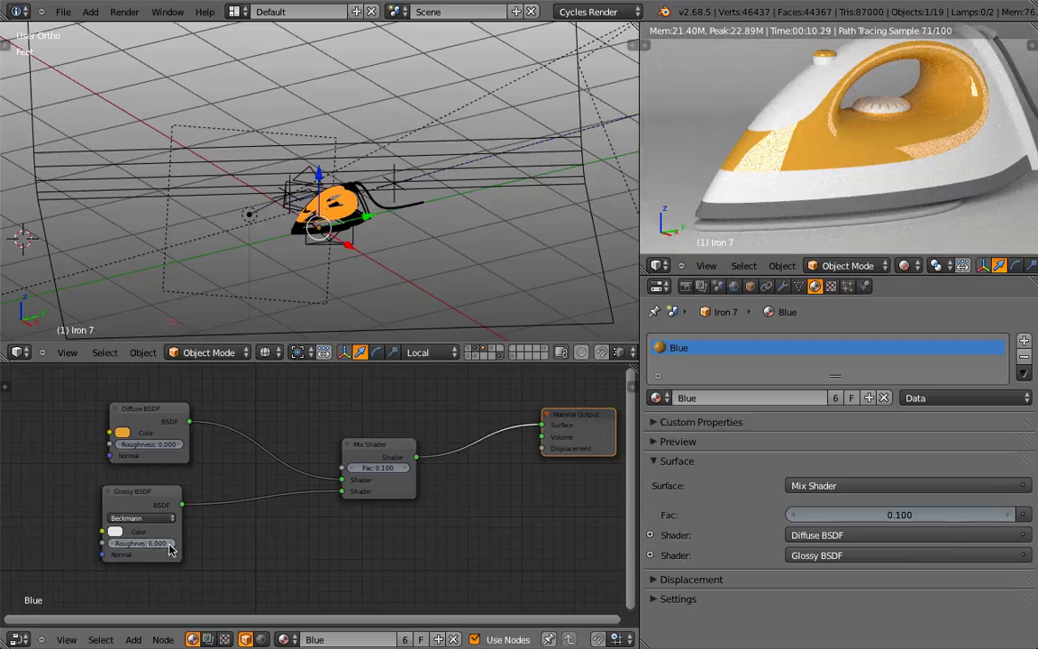
left_click(173, 544)
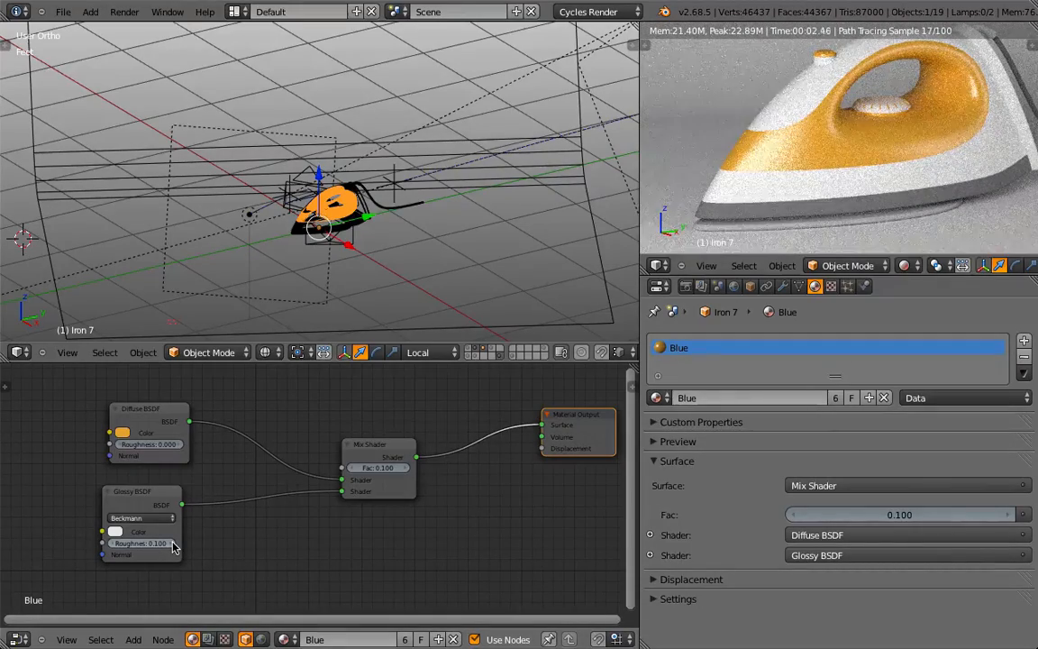
left_click(173, 544)
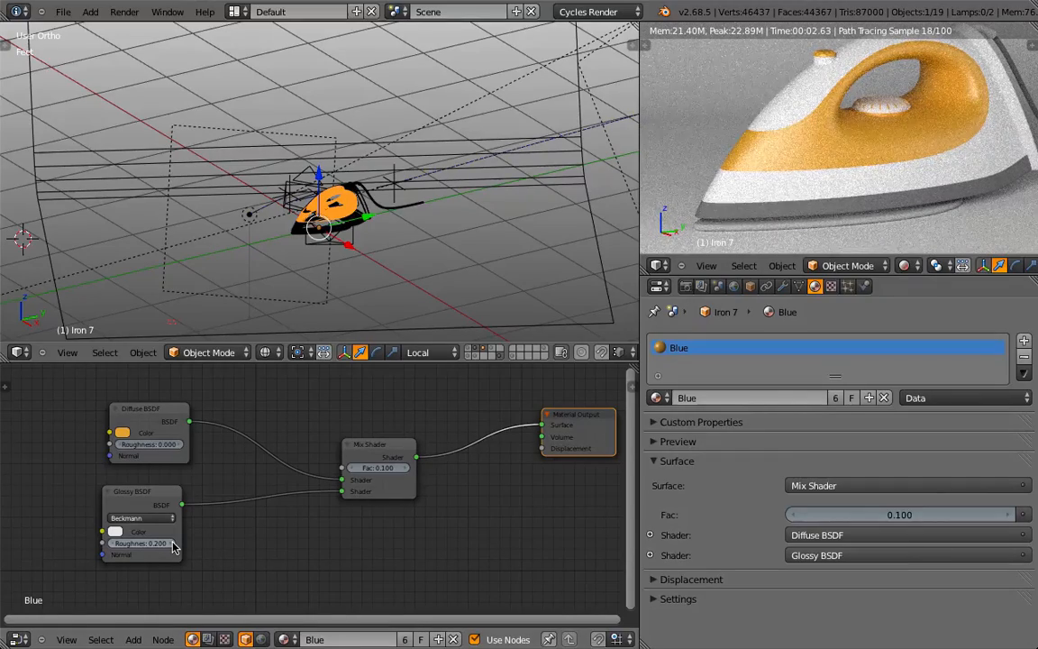
left_click(173, 544)
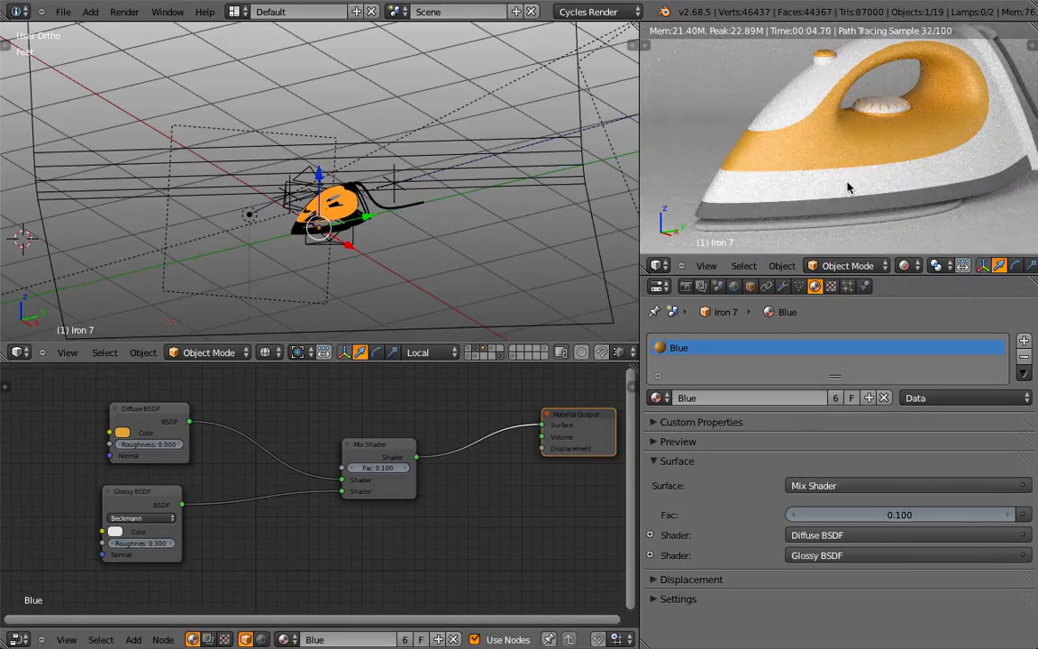
Select the iron's white upper shell and move its Diffuse BSDF and Material Output nodes farther apart.
middle_click_drag(850, 185, 832, 203)
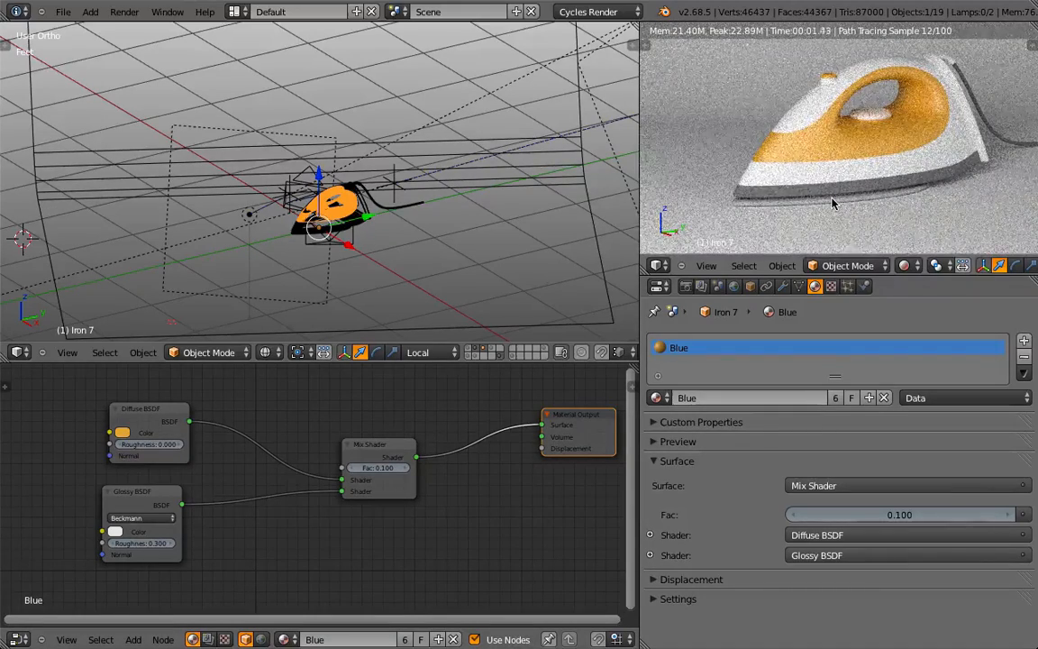
right_click(827, 101)
scroll(546, 179, "up", 7)
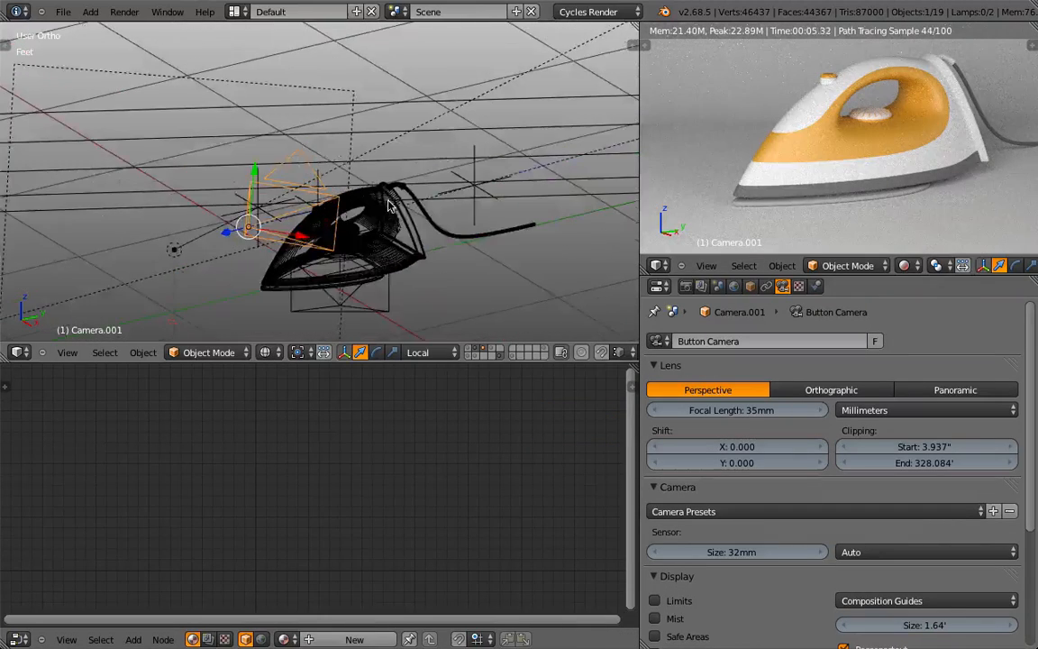
right_click(405, 201)
scroll(462, 306, "down", 3)
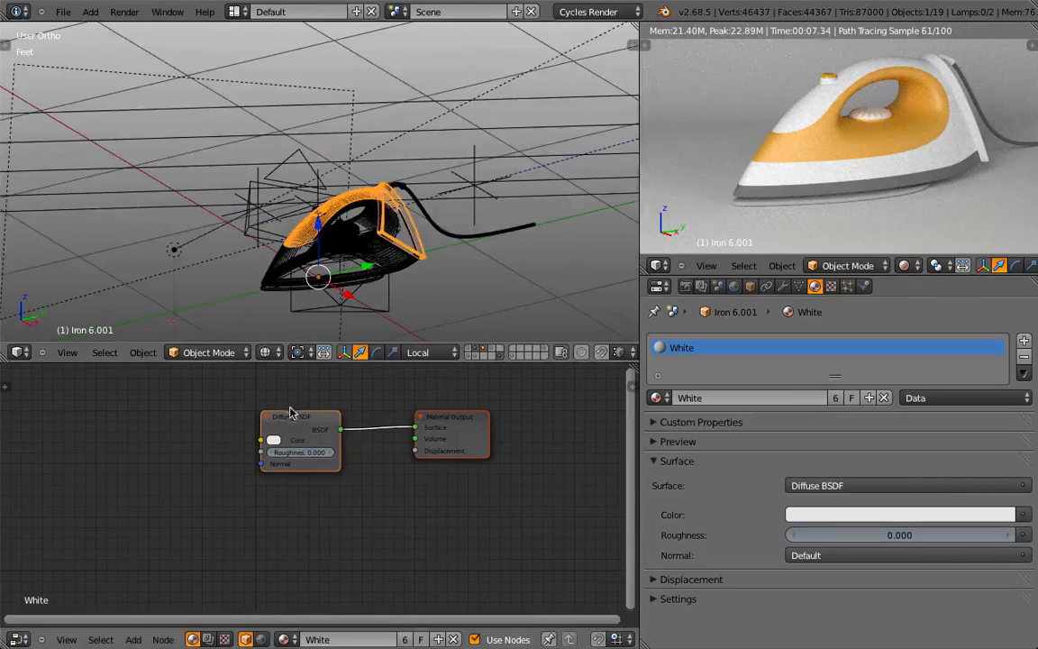
left_click_drag(287, 414, 89, 415)
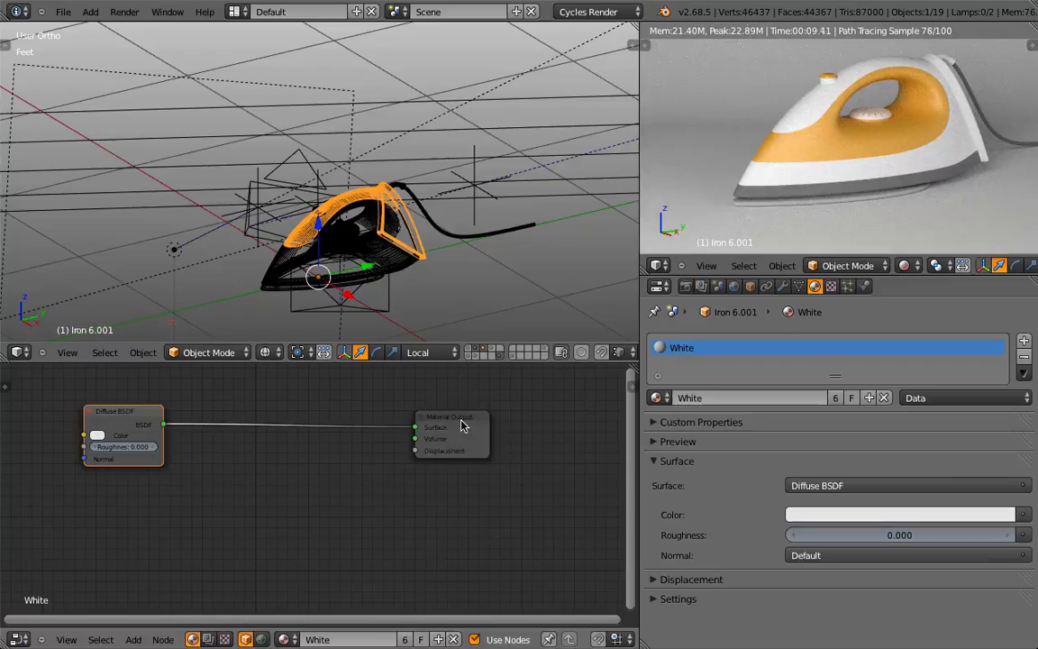
left_click_drag(463, 423, 532, 418)
Insert a Mix Shader node into the link between the White material's Diffuse BSDF and Material Output.
key("shift+a")
mouse_move(231, 480)
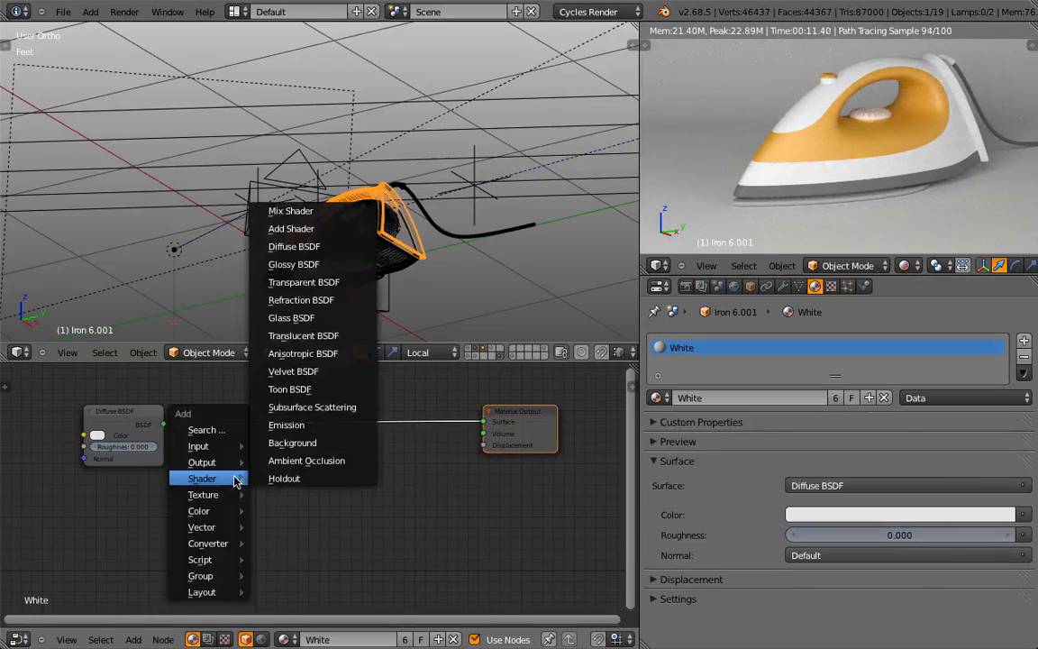
left_click(331, 209)
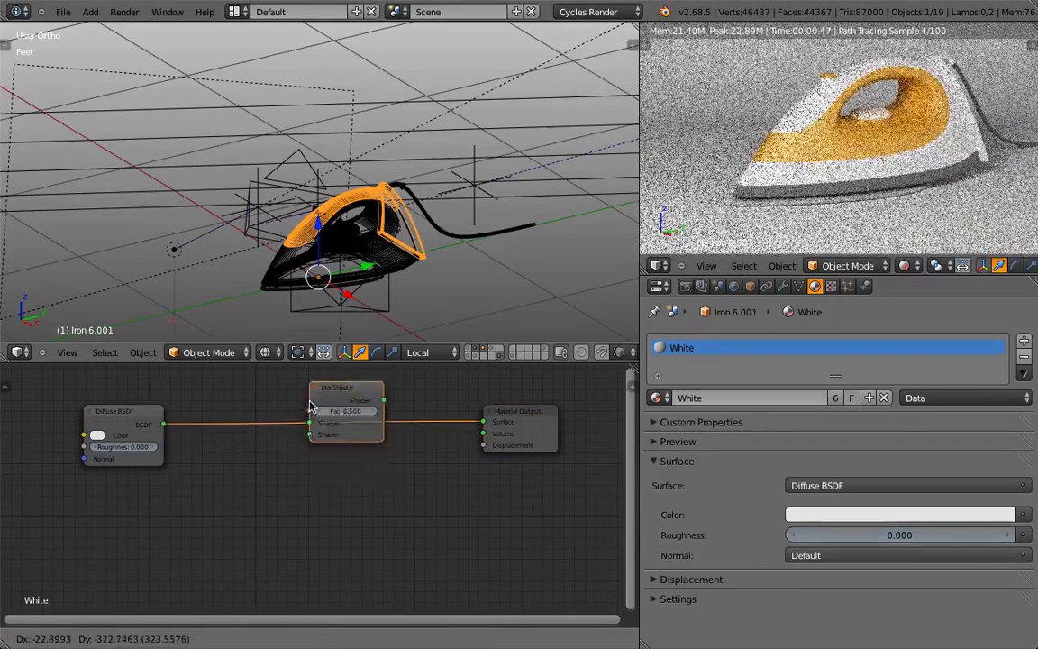
left_click(352, 446)
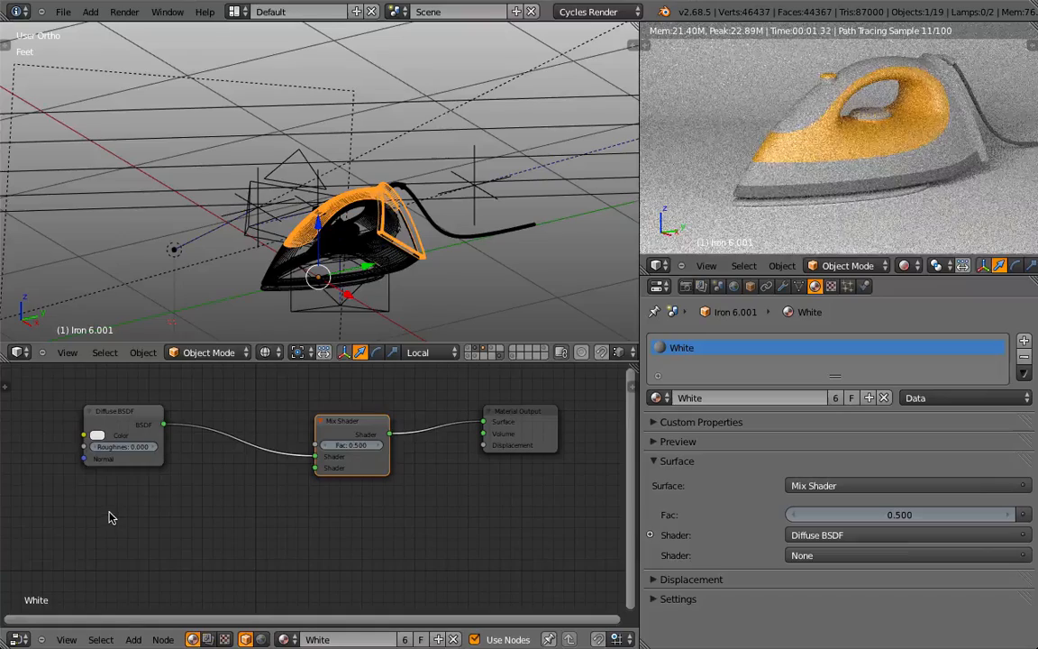
Add a Glossy BSDF node below the White material's Diffuse BSDF and connect it to the Mix Shader's second Shader input.
key("shift+a")
mouse_move(117, 513)
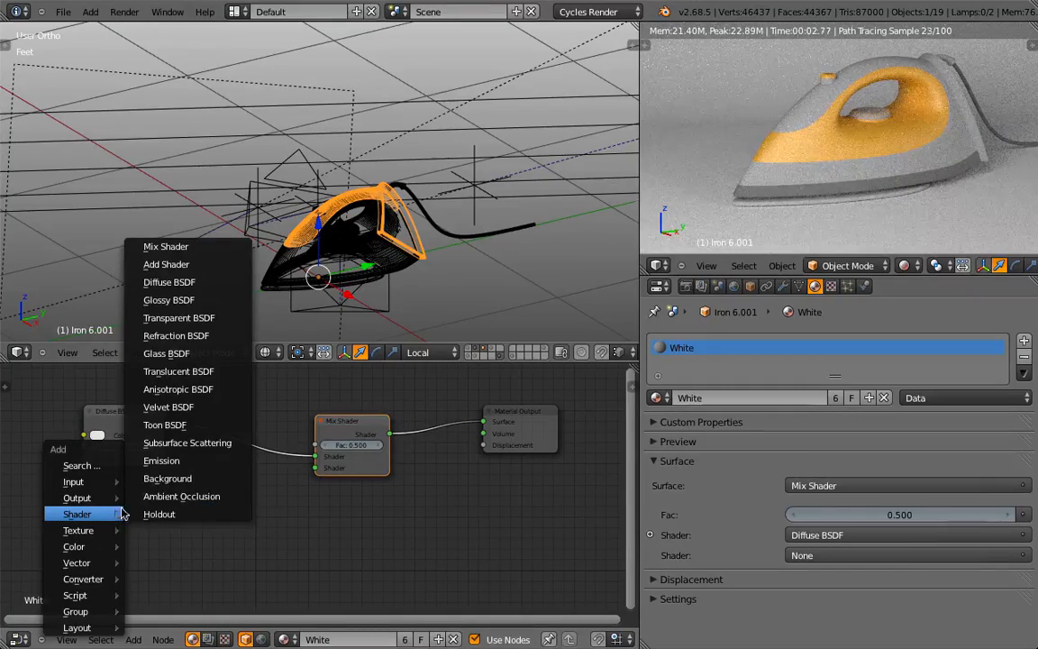
left_click(208, 299)
left_click(149, 526)
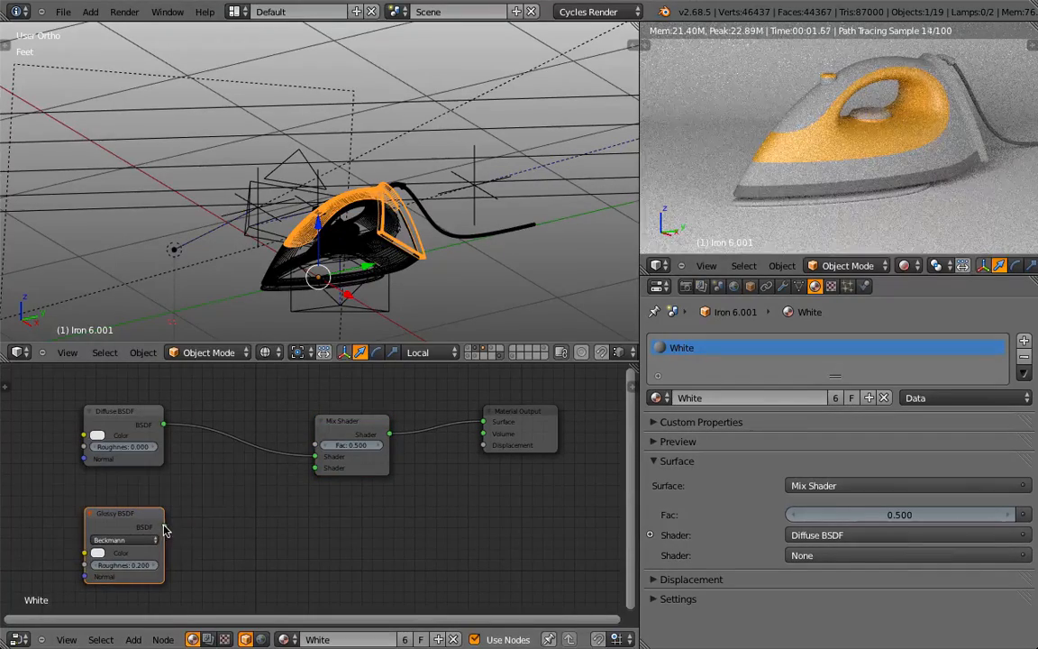
left_click_drag(164, 526, 314, 468)
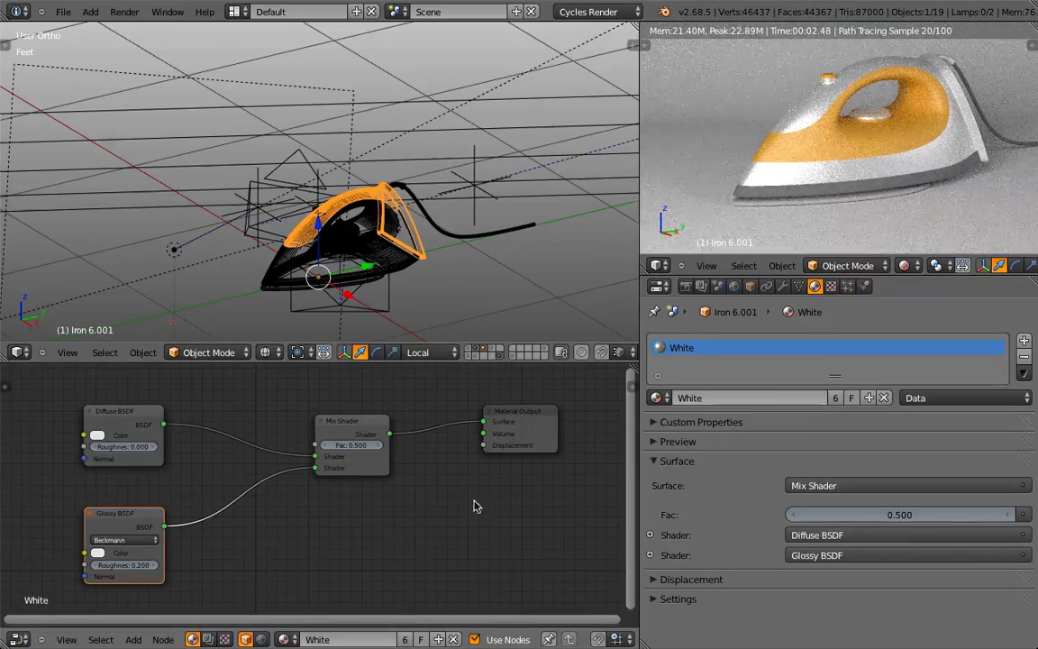
Set the White material's Mix Shader Fac to 0.1 and its Glossy BSDF roughness to 0.
left_click(355, 444)
type("0.1")
key("Return")
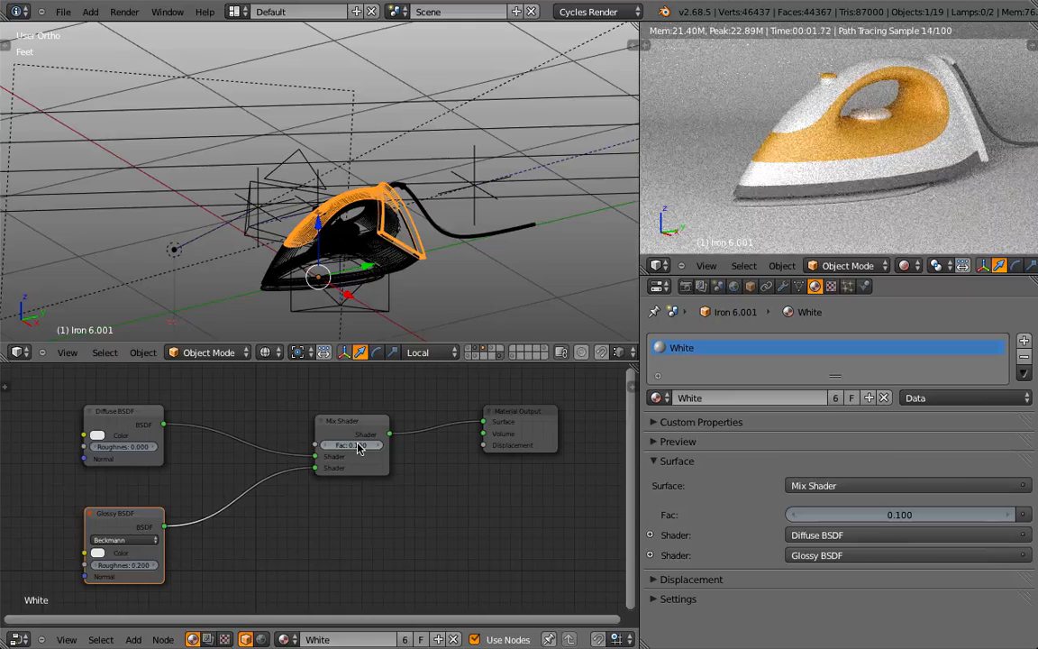
left_click_drag(117, 565, 74, 566)
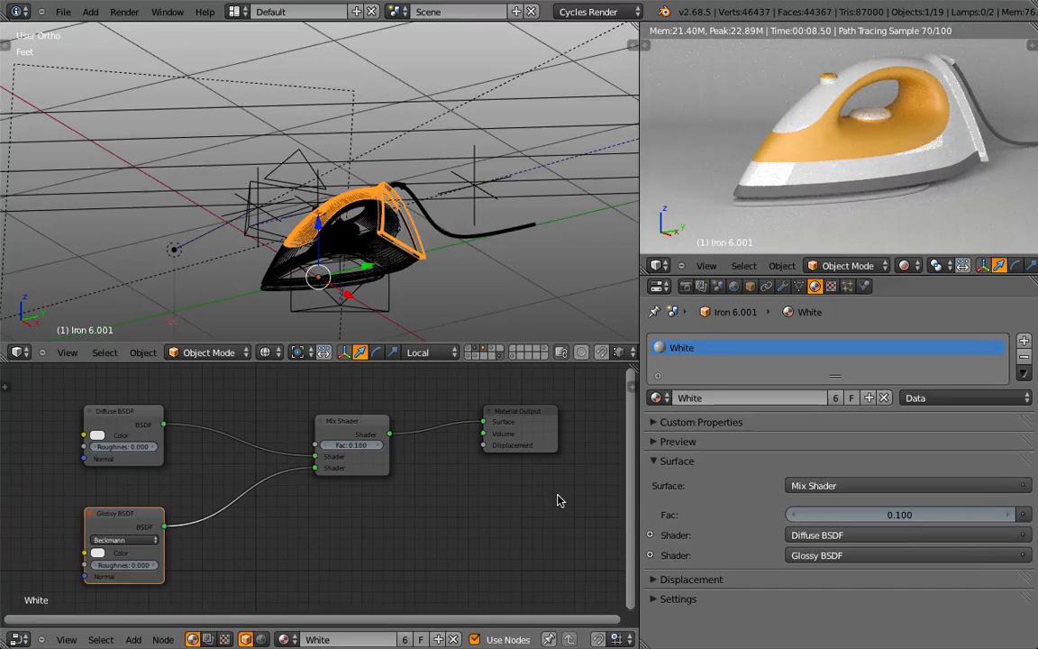
Set the White material's Mix Shader Fac to 0.05 and its Glossy BSDF roughness to 0.1.
left_click(358, 445)
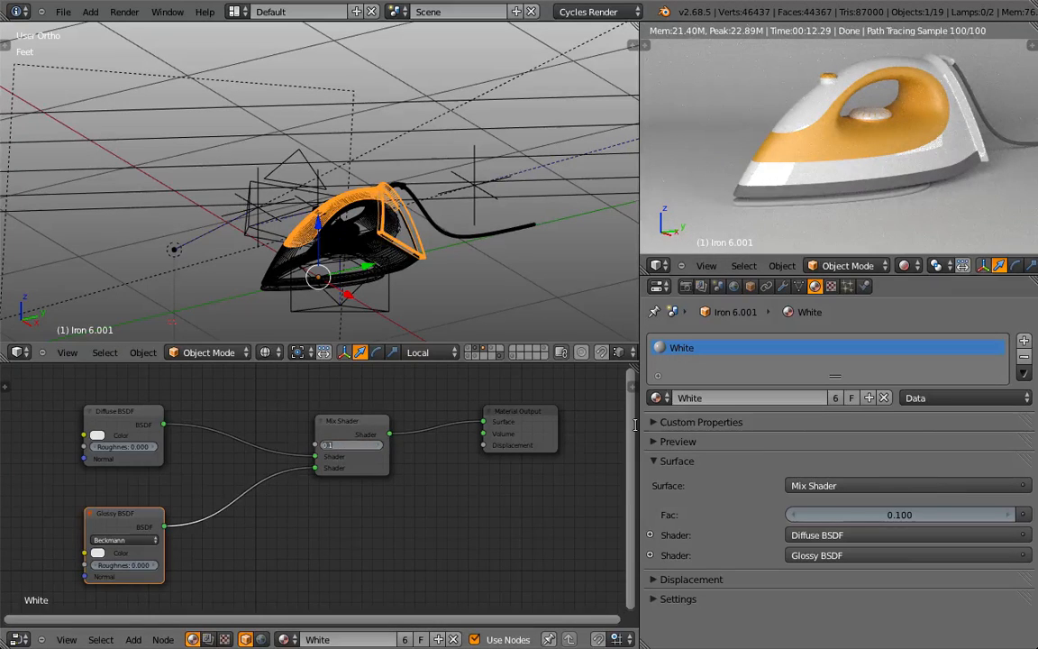
key("Return")
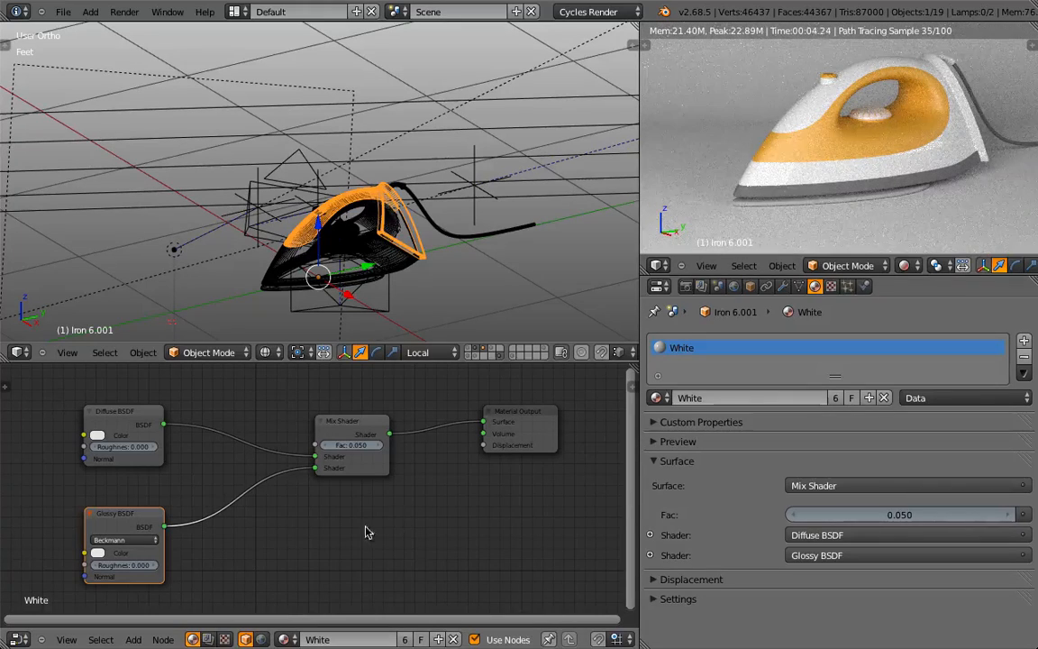
left_click(126, 564)
type("0.1")
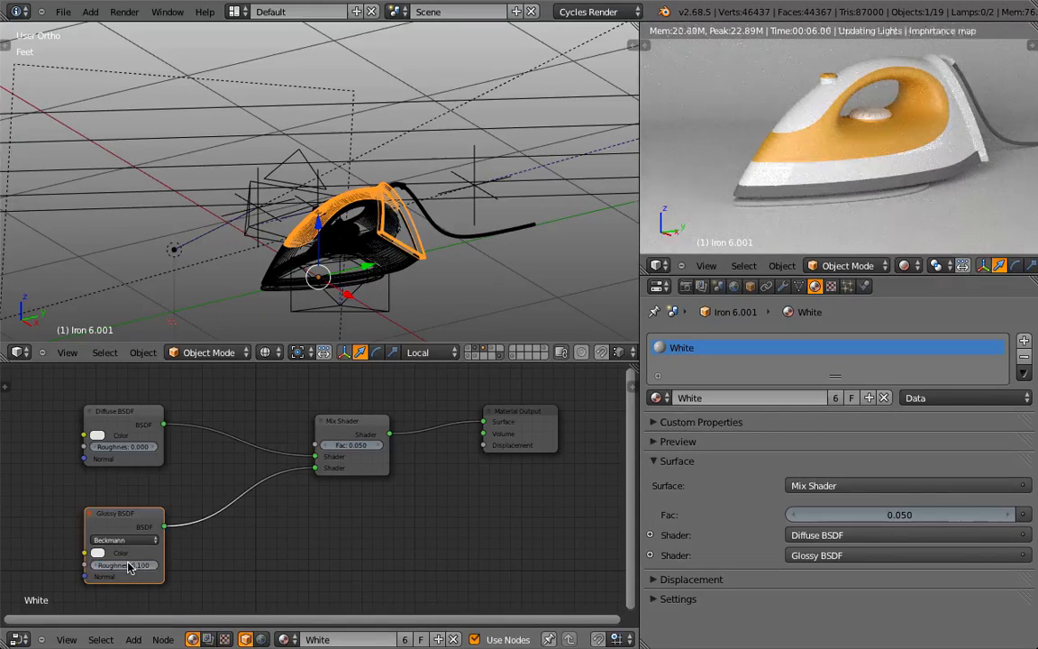
key("Return")
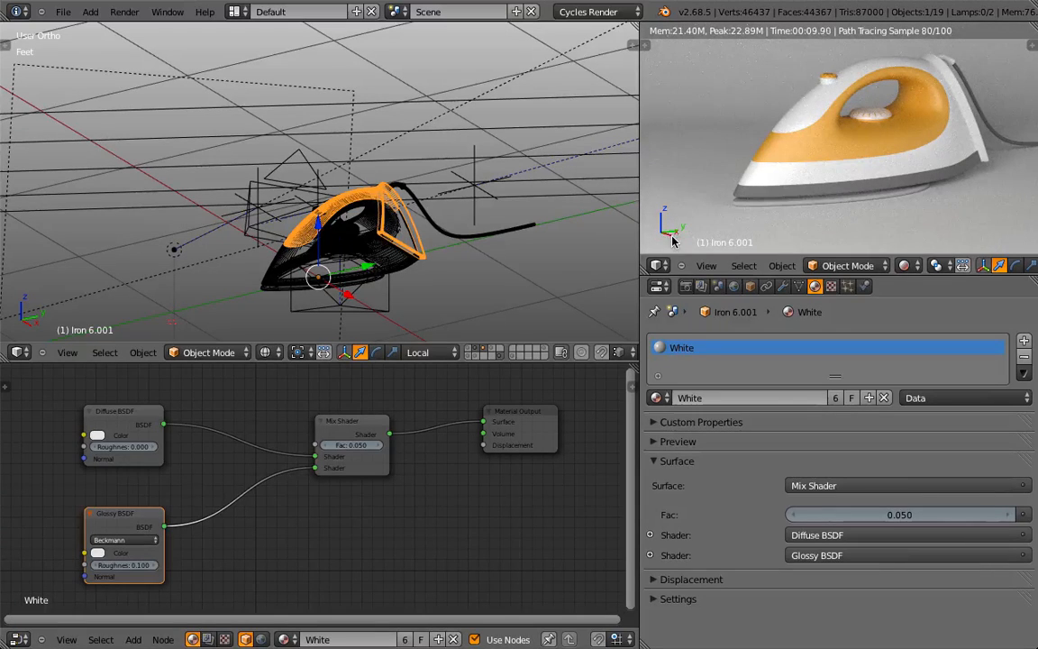
Try a red Glossy BSDF with roughness 0 in the White material, mixed in at a Fac of 0.25.
left_click(98, 553)
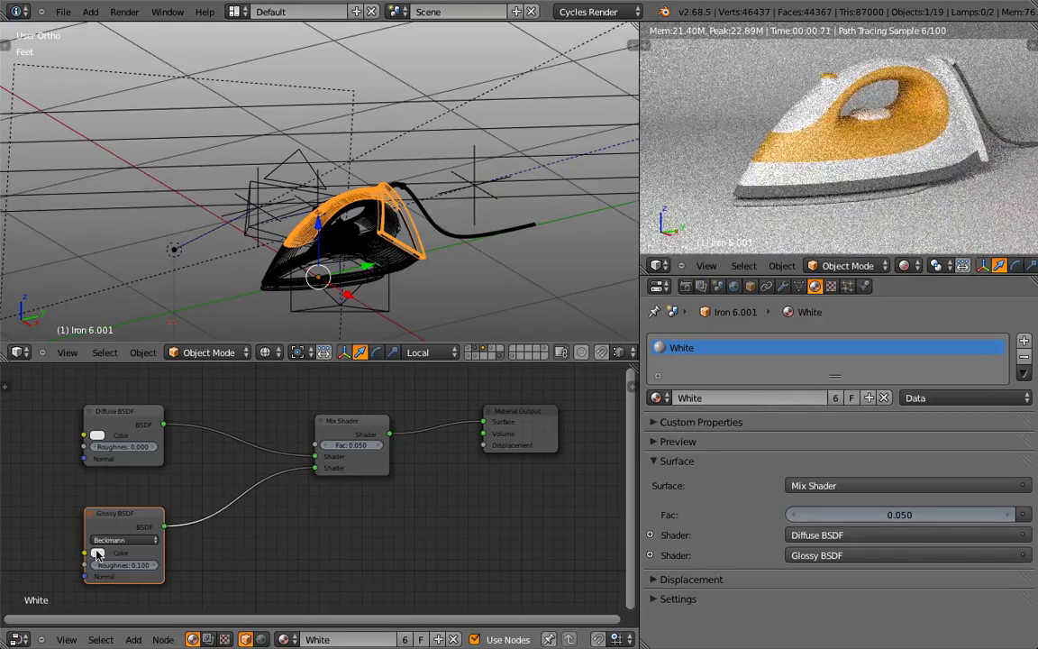
left_click(97, 552)
left_click_drag(137, 464, 135, 478)
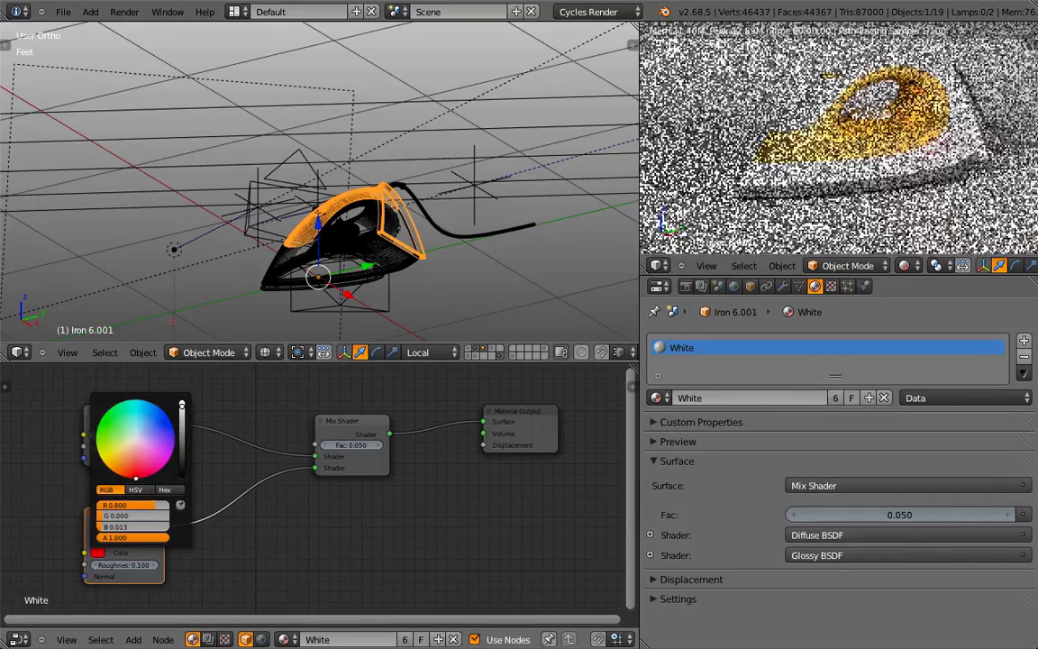
left_click(94, 567)
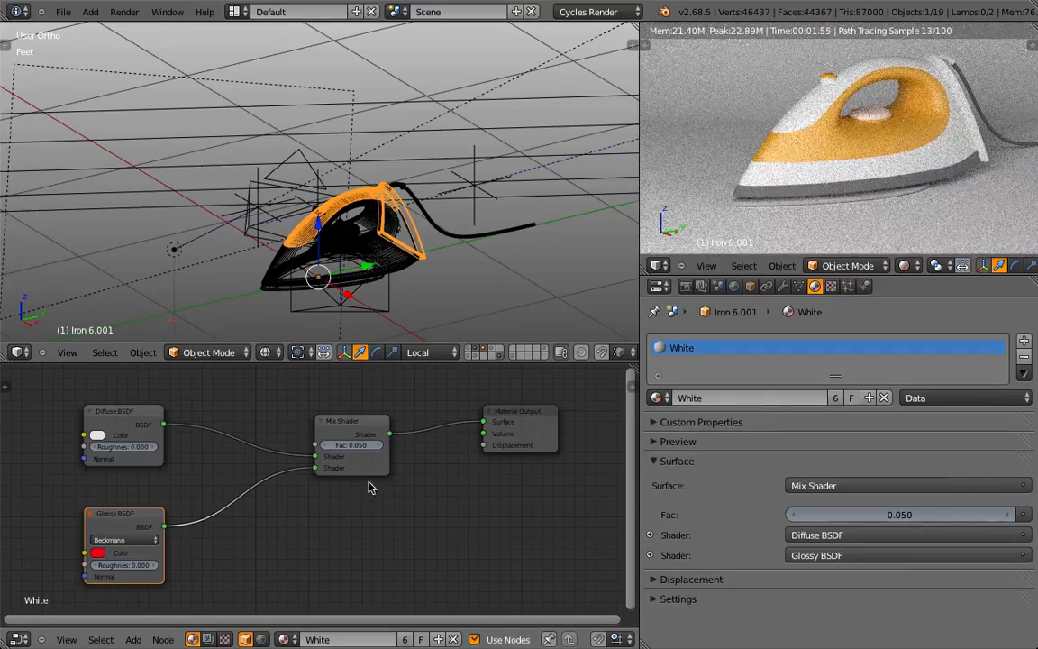
left_click(379, 445)
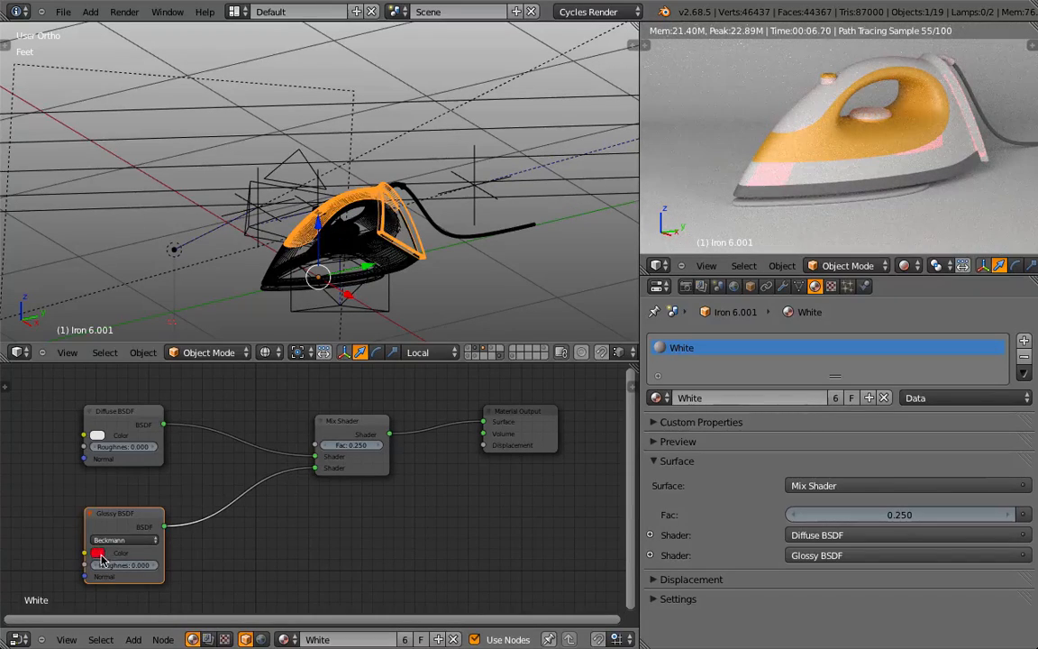
Reset the White material's Glossy BSDF color to its default and set the Diffuse BSDF color to red.
key("BackSpace")
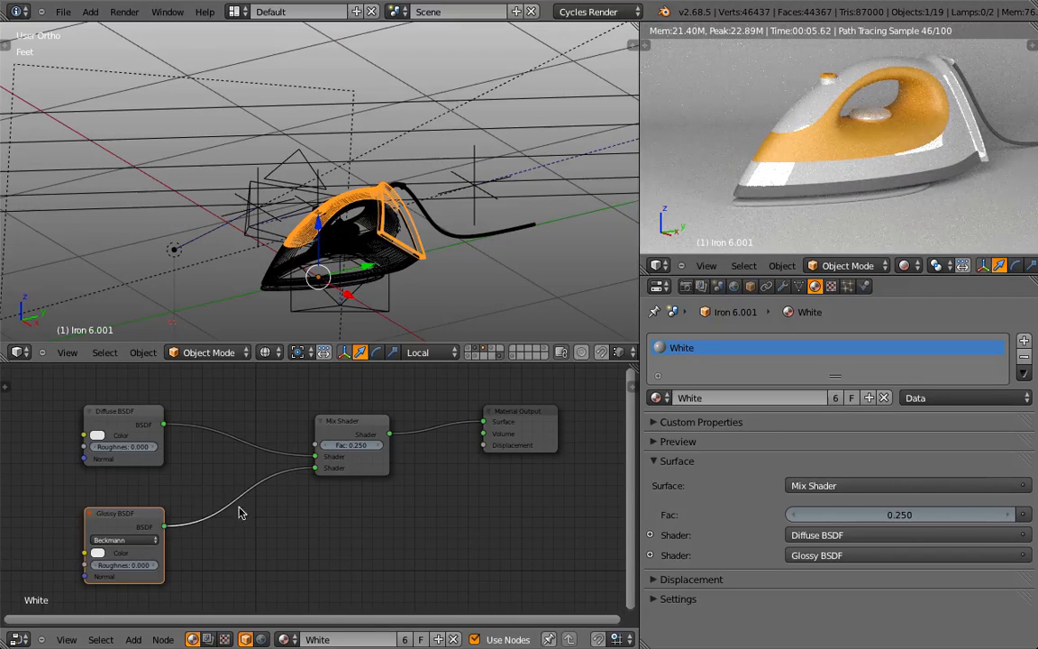
left_click(97, 435)
left_click(134, 358)
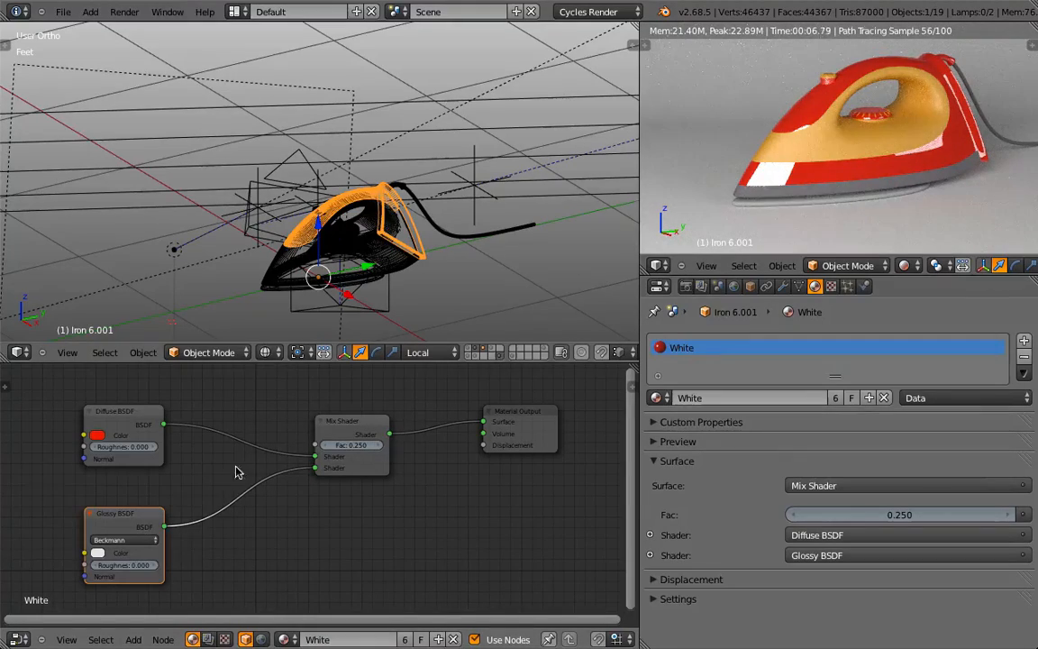
Try Glossy BSDF roughness values up to 0.5 on the White material and bring the roughness back to 0.
left_click(153, 566)
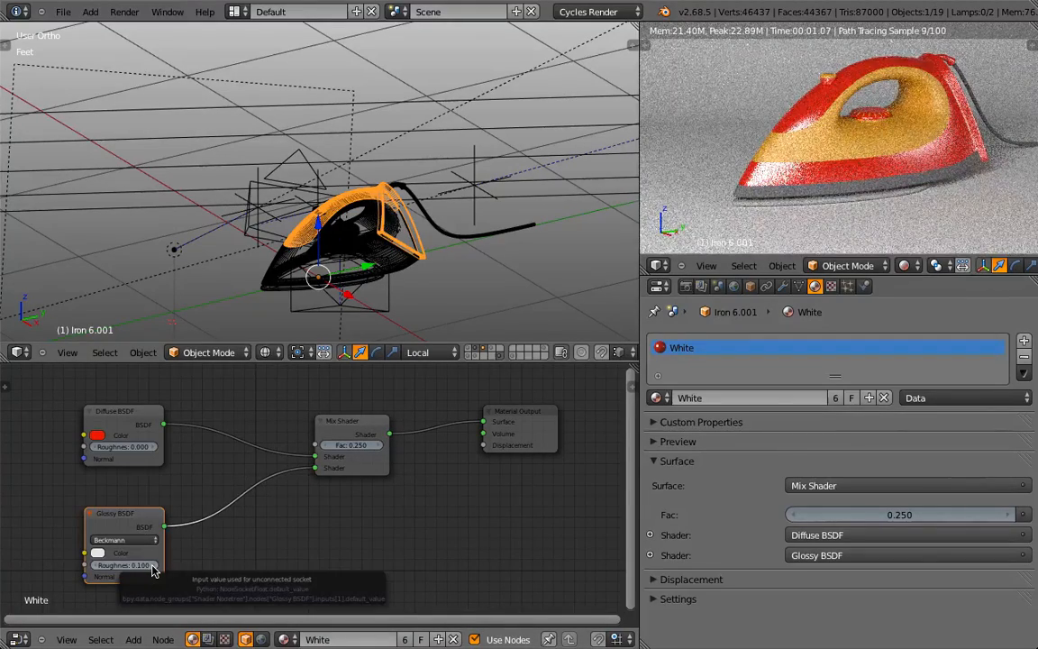
left_click(153, 566)
left_click(153, 566)
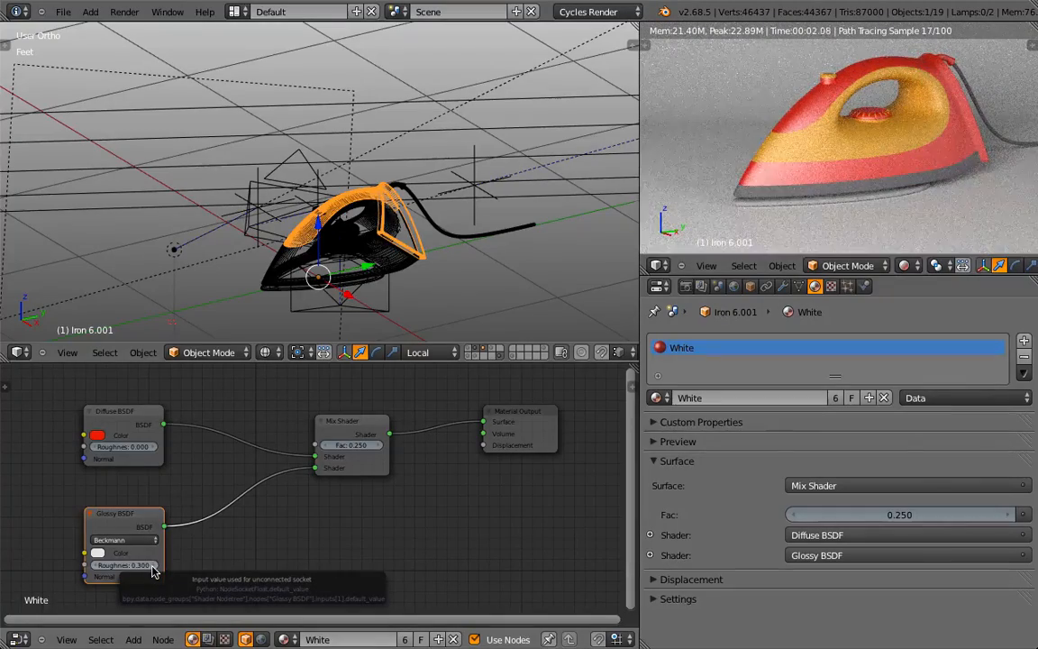
left_click(153, 566)
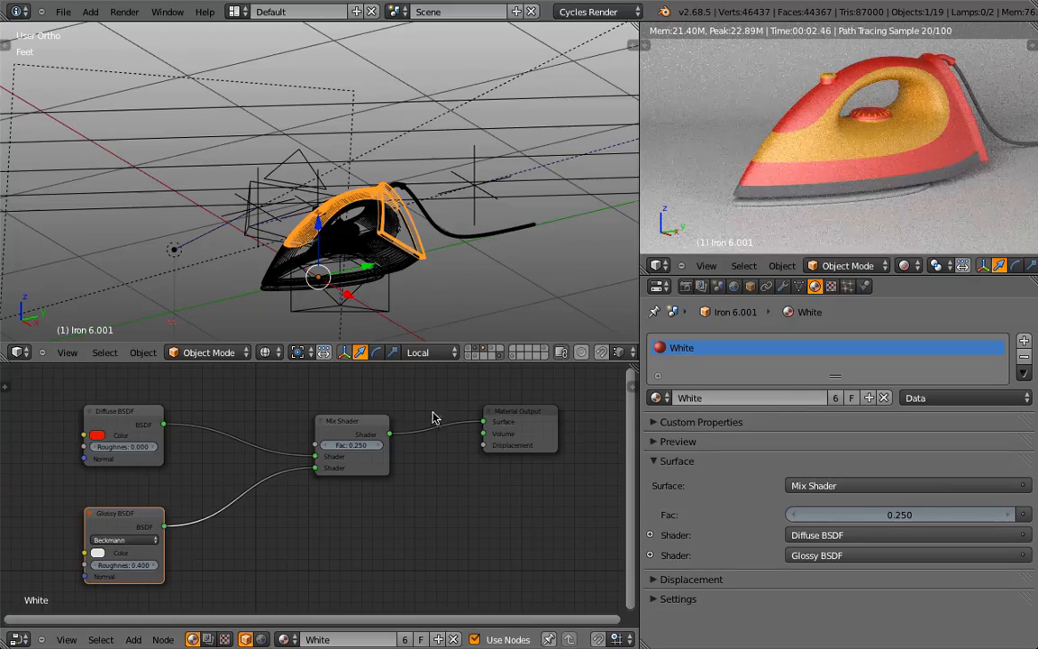
left_click(95, 565)
left_click(96, 566)
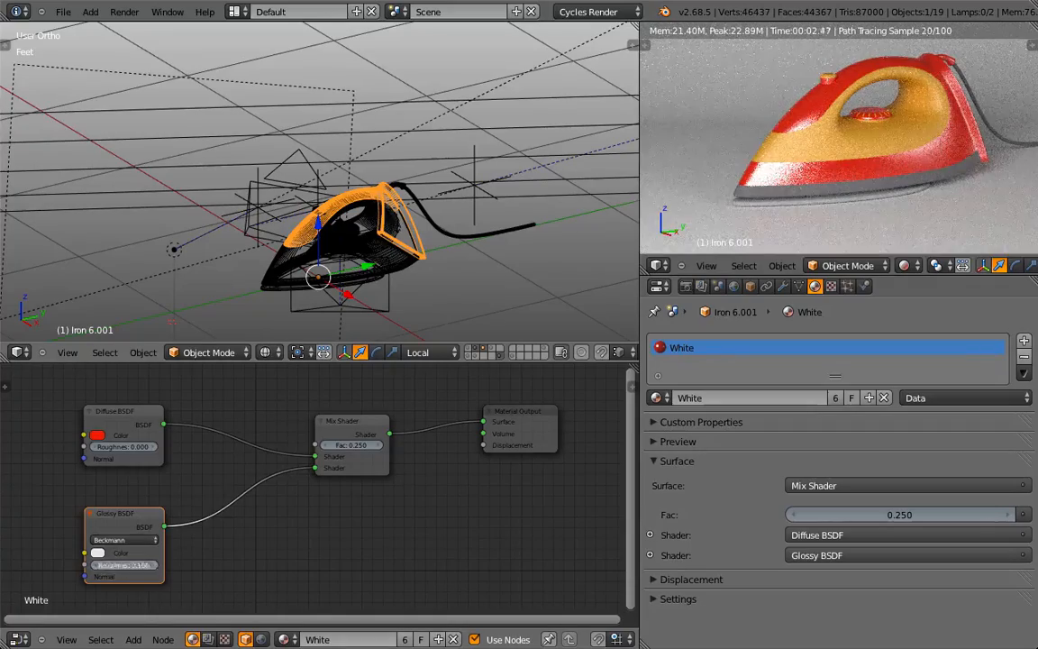
left_click(151, 565)
left_click(153, 565)
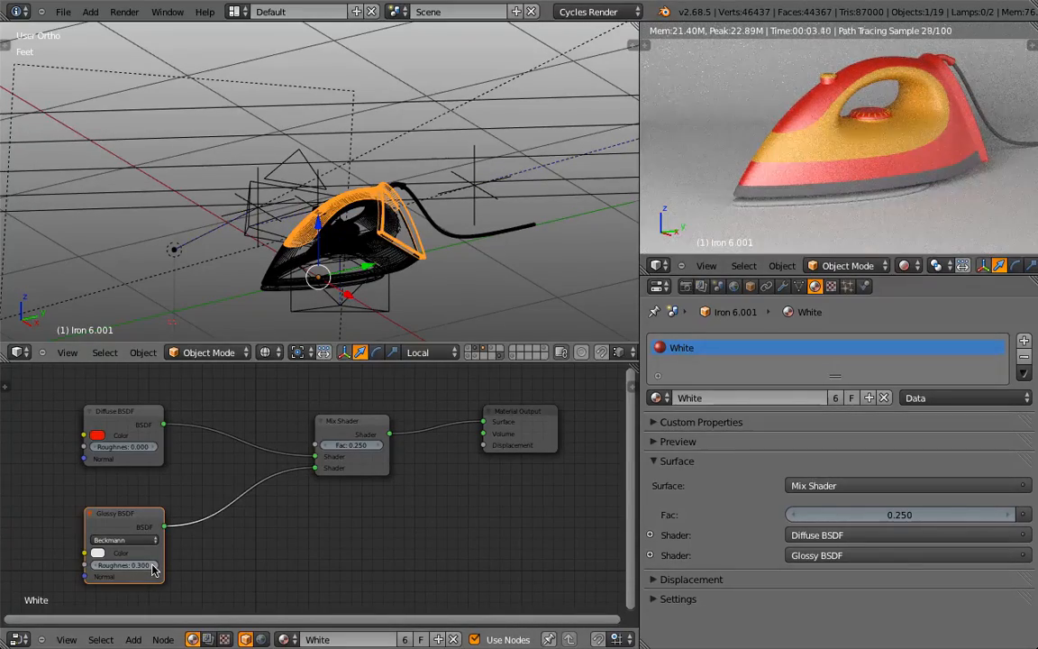
left_click(152, 565)
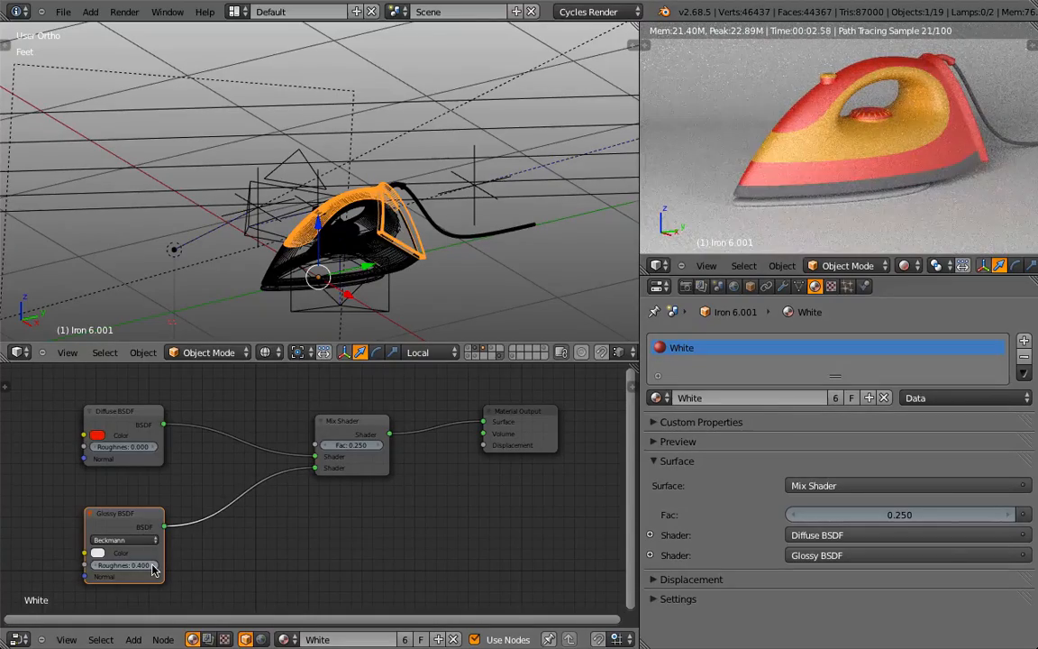
left_click(152, 565)
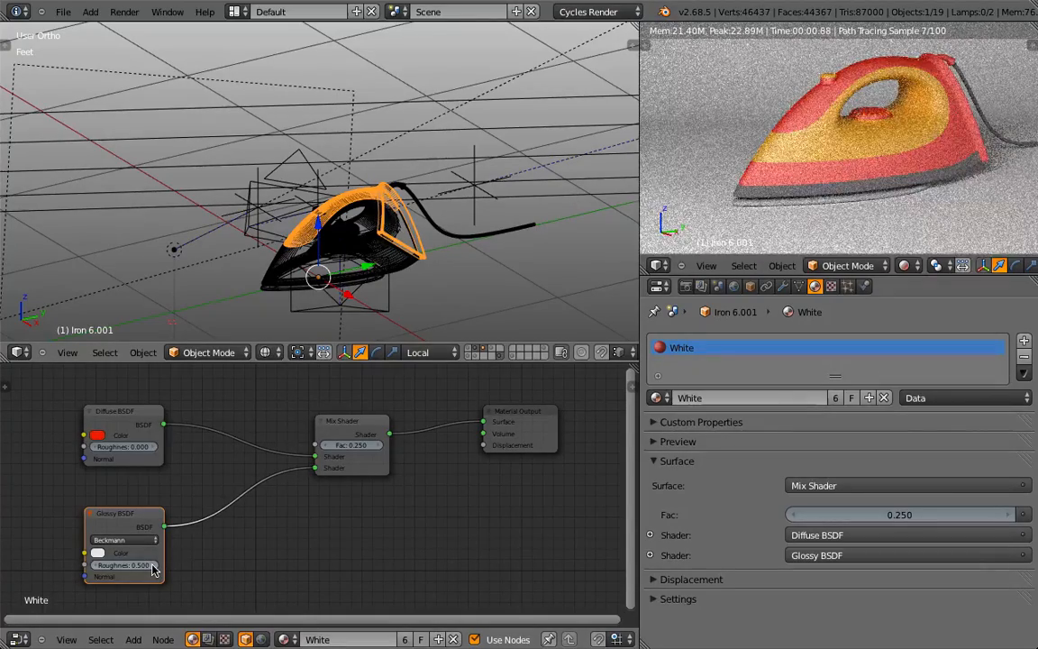
left_click(95, 564)
left_click(95, 565)
left_click(95, 565)
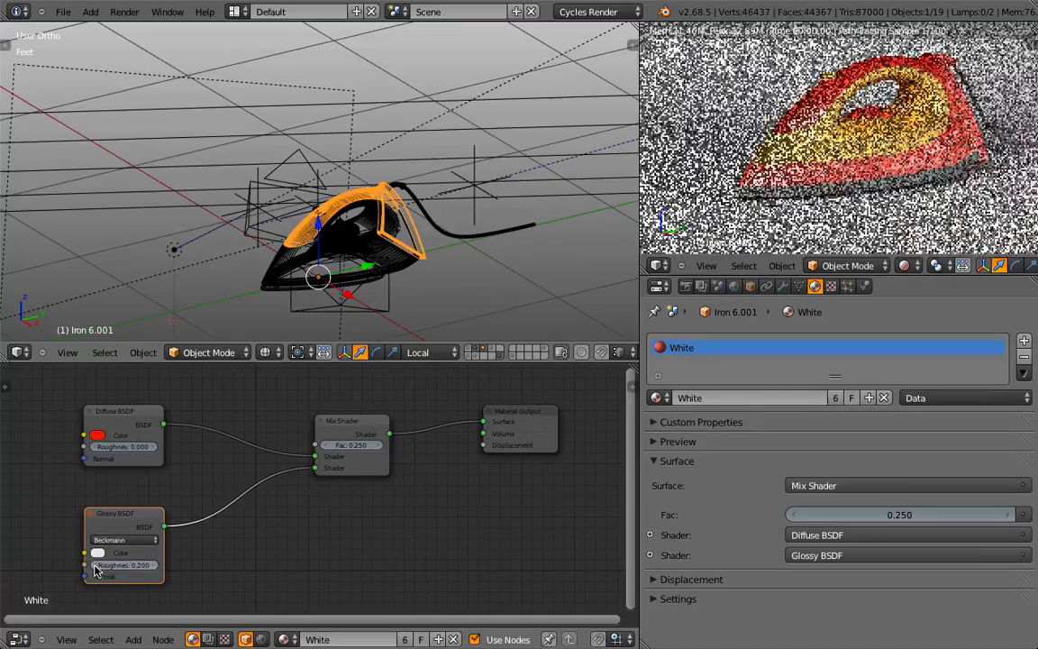
left_click(95, 564)
left_click(94, 565)
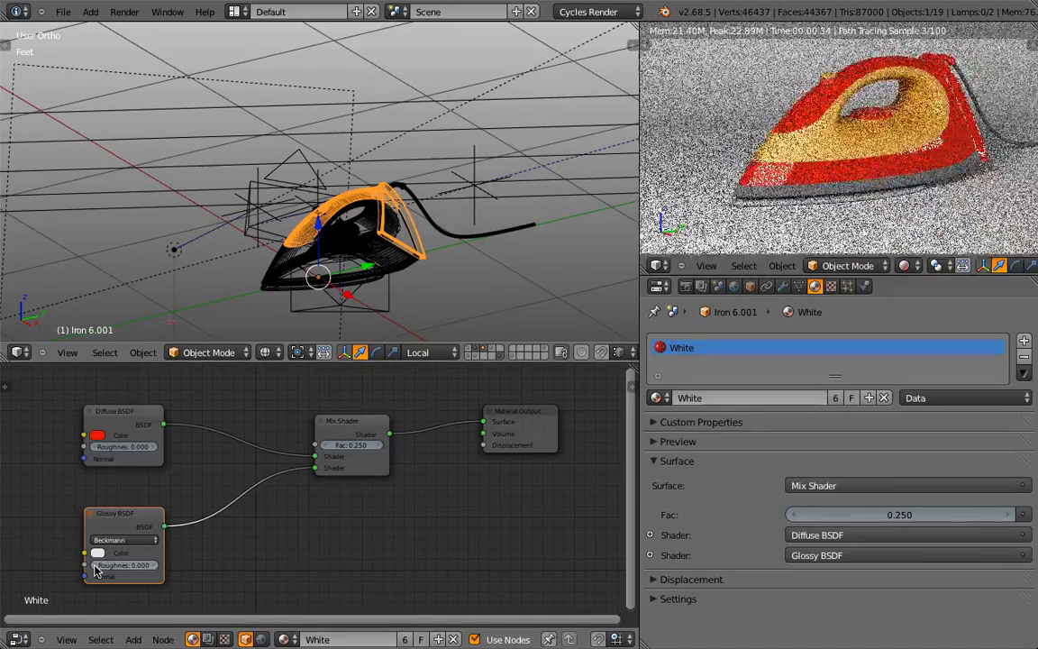
Reduce the White material to its Diffuse BSDF linked directly to the Material Output's Surface, and set the diffuse color back to white.
left_click(358, 422)
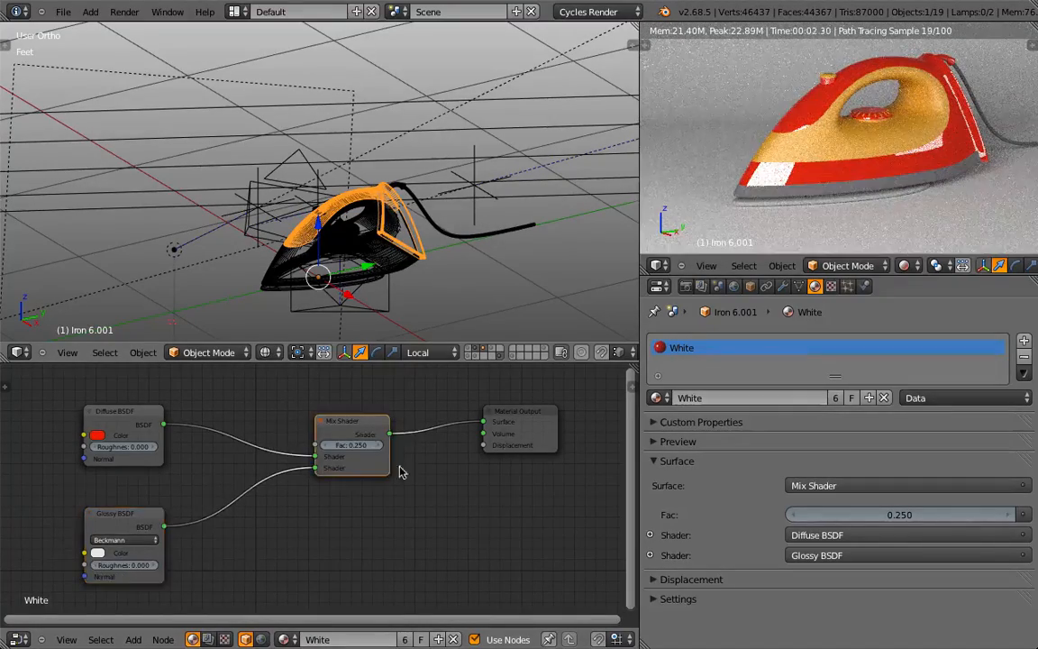
key("x")
left_click(153, 526)
key("x")
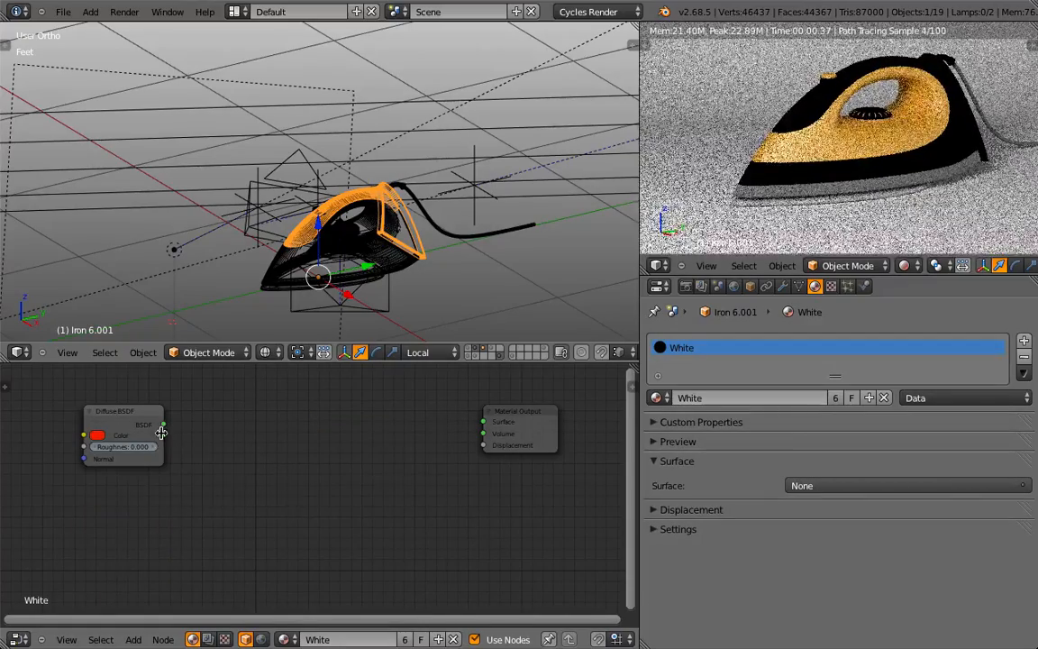
left_click_drag(163, 423, 487, 422)
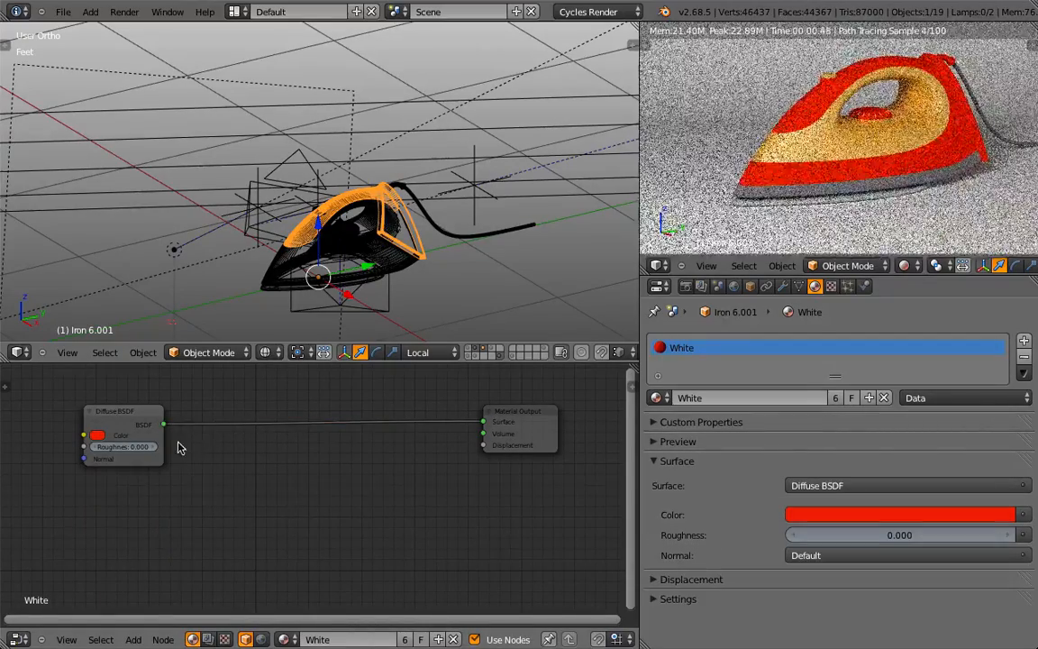
left_click(98, 435)
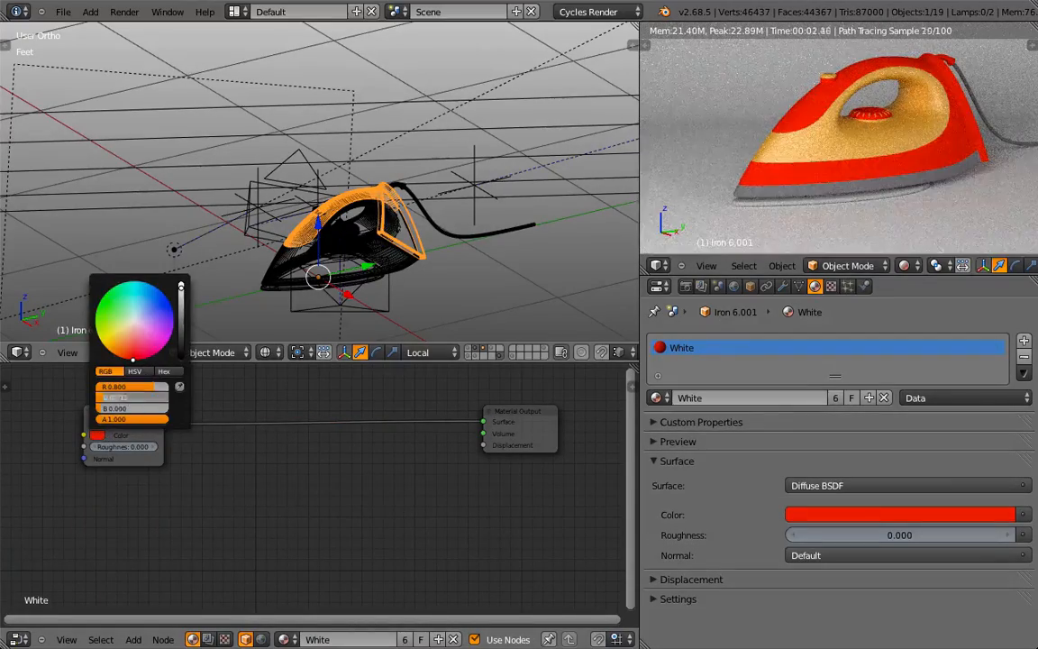
mouse_move(117, 397)
left_mouse_down()
mouse_move(167, 397)
mouse_move(168, 408)
mouse_move(123, 397)
mouse_move(123, 406)
left_mouse_up()
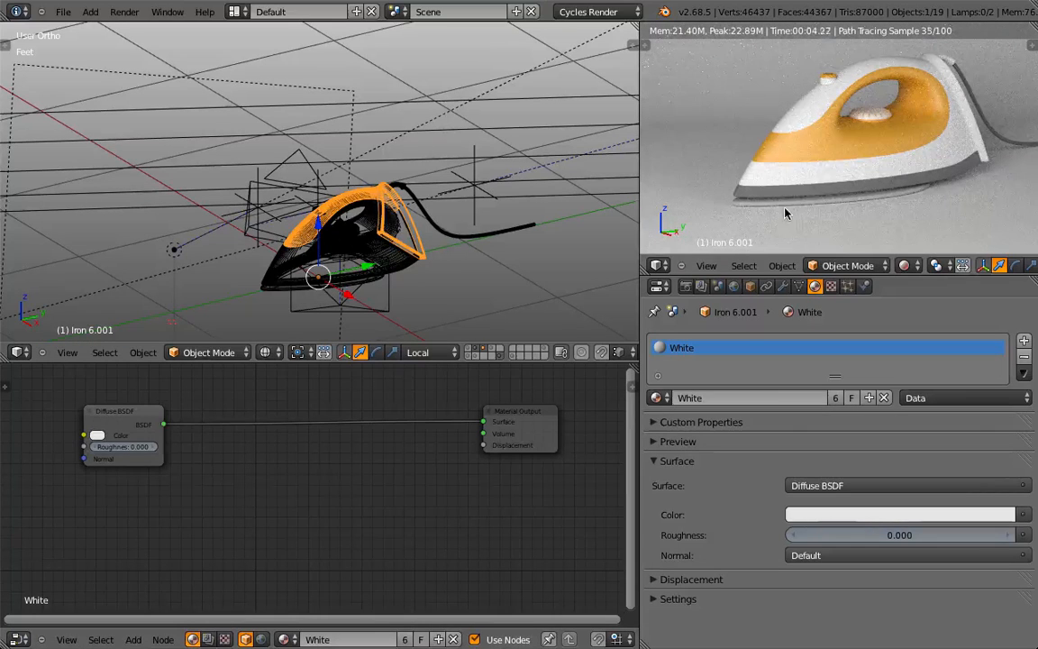
Select the iron's metal soleplate and move its Diffuse BSDF and Material Output nodes farther apart.
right_click(365, 272)
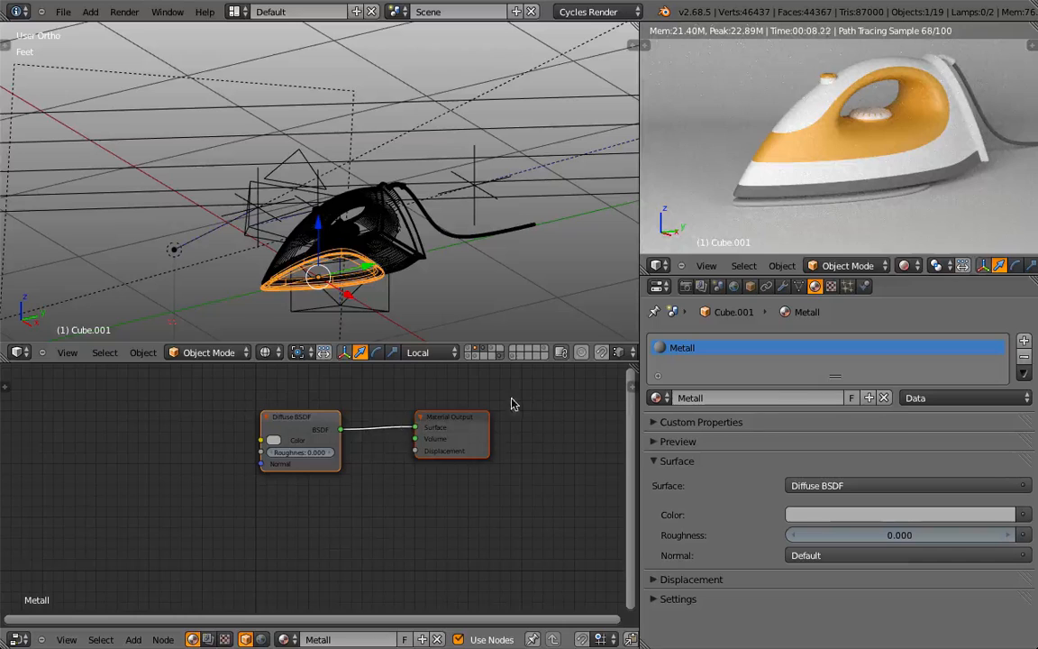
left_click_drag(279, 426, 122, 425)
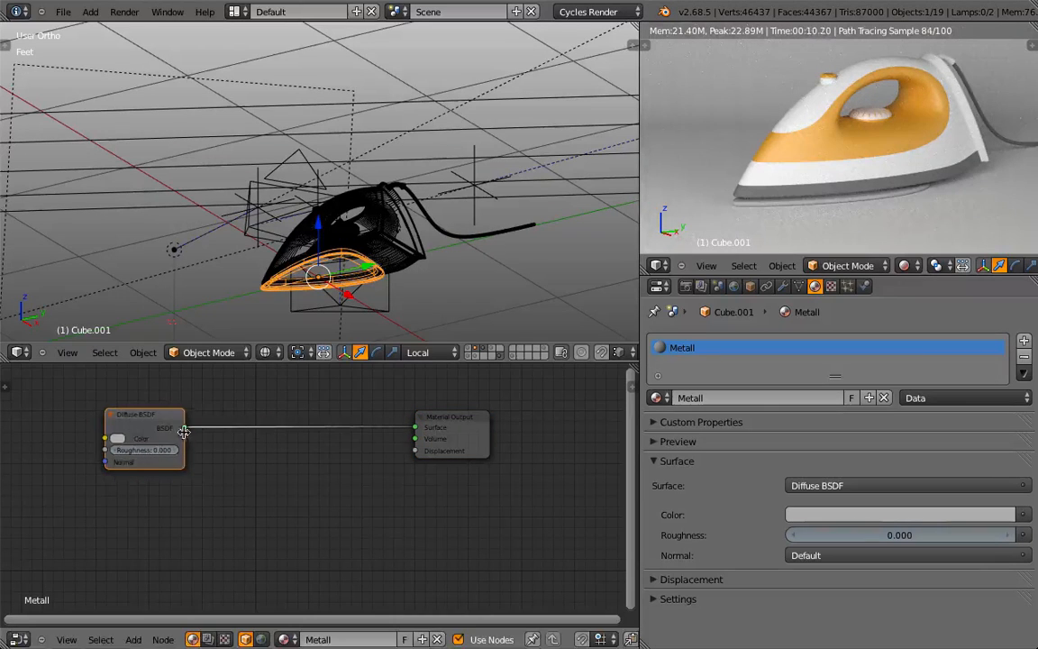
left_click_drag(480, 456, 574, 447)
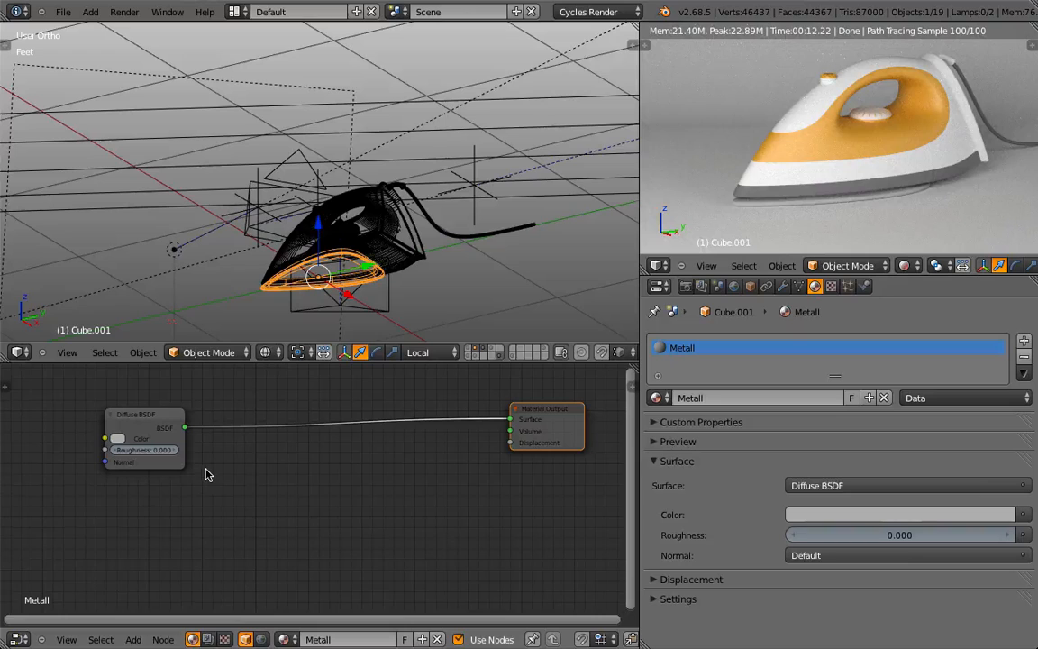
Replace the Metall material's Diffuse BSDF with a Glossy BSDF spaced away from the Material Output, and set its roughness to 0.1.
left_click(153, 436)
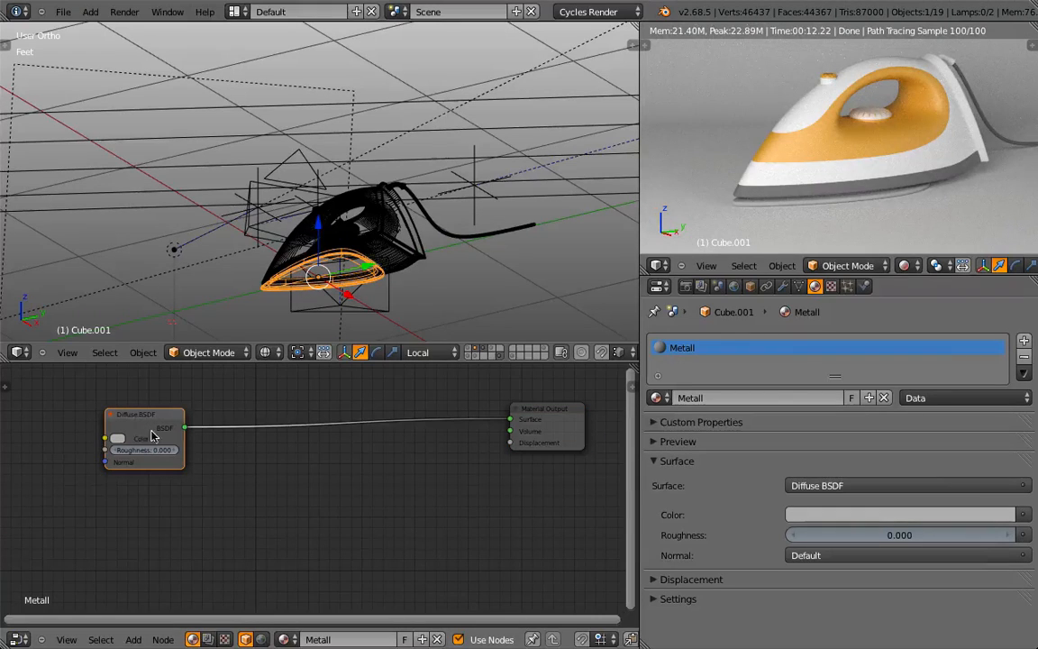
left_click(794, 484)
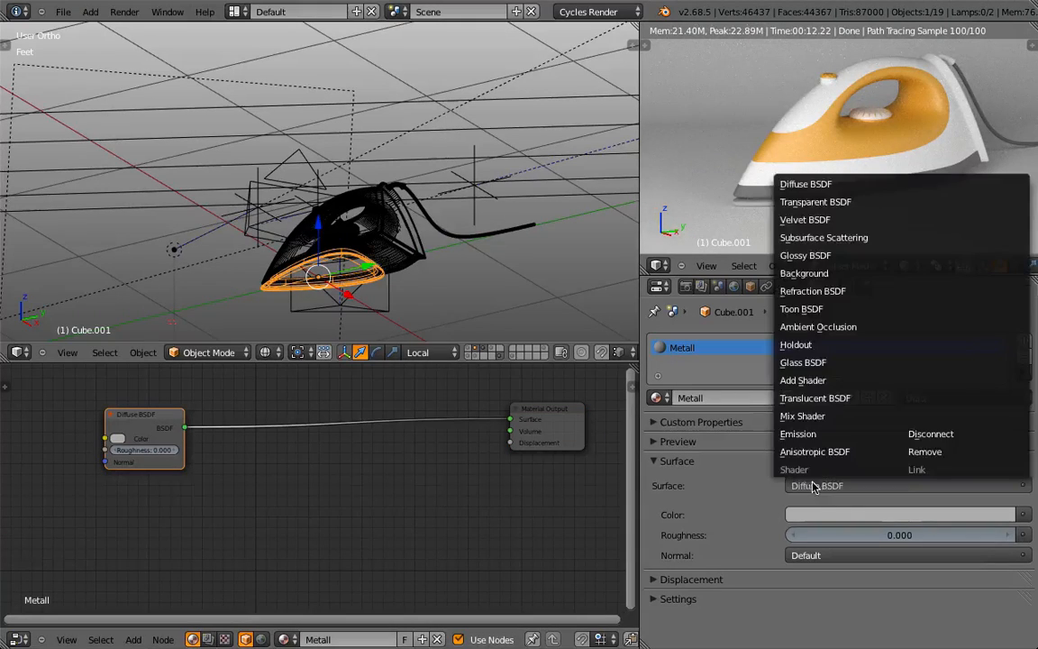
left_click(840, 256)
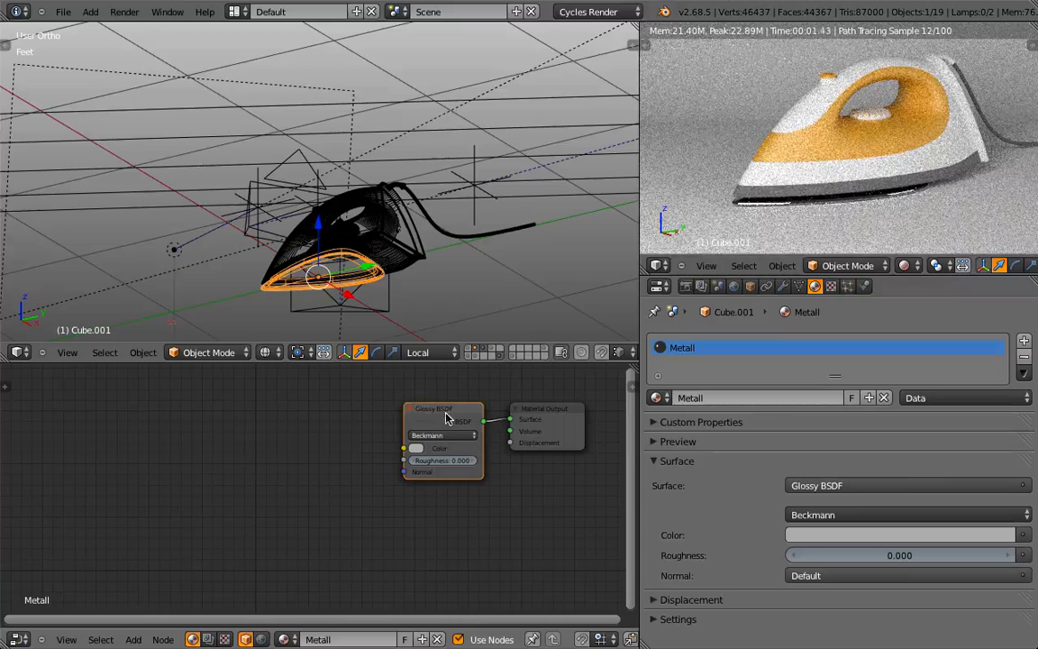
left_click_drag(450, 417, 359, 420)
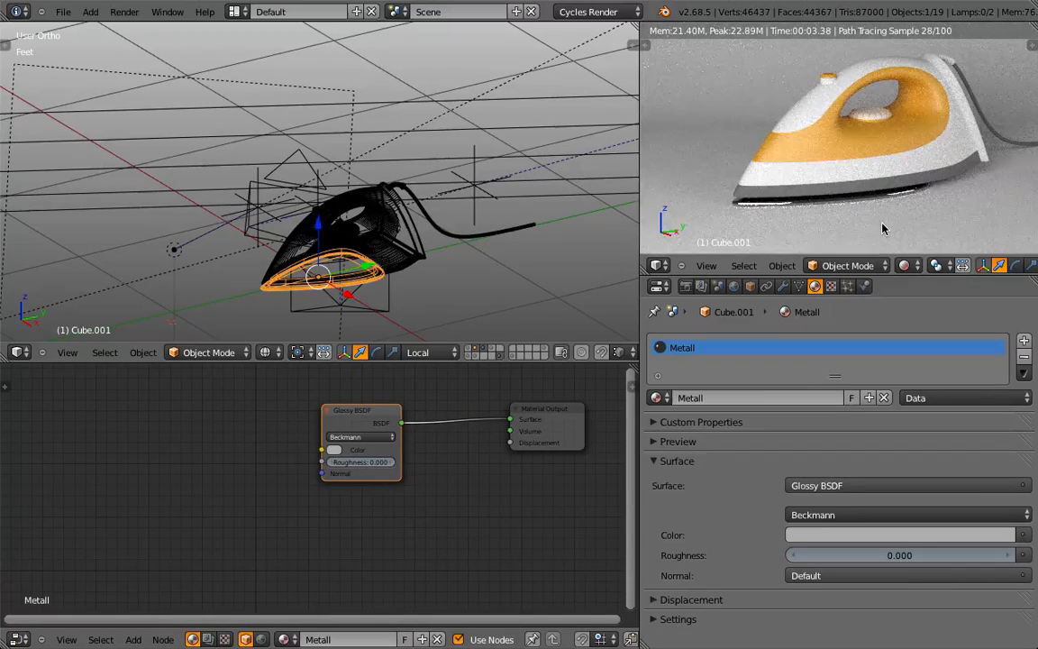
left_click(390, 461)
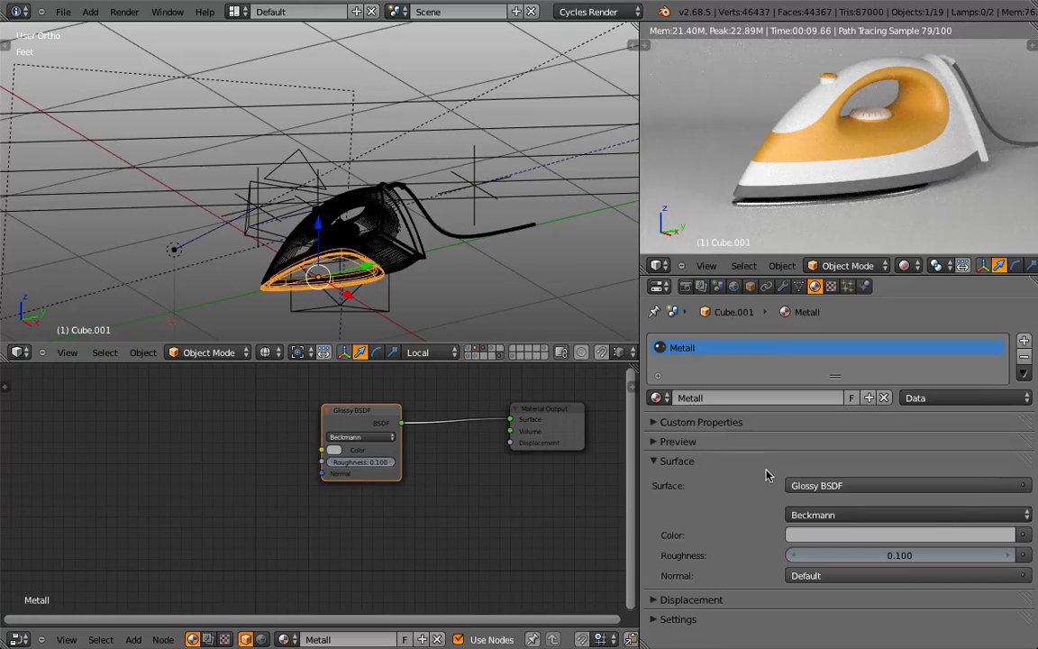
Select the iron's Dark Plastic lower body and move its Diffuse BSDF and Material Output nodes farther apart.
right_click(411, 269)
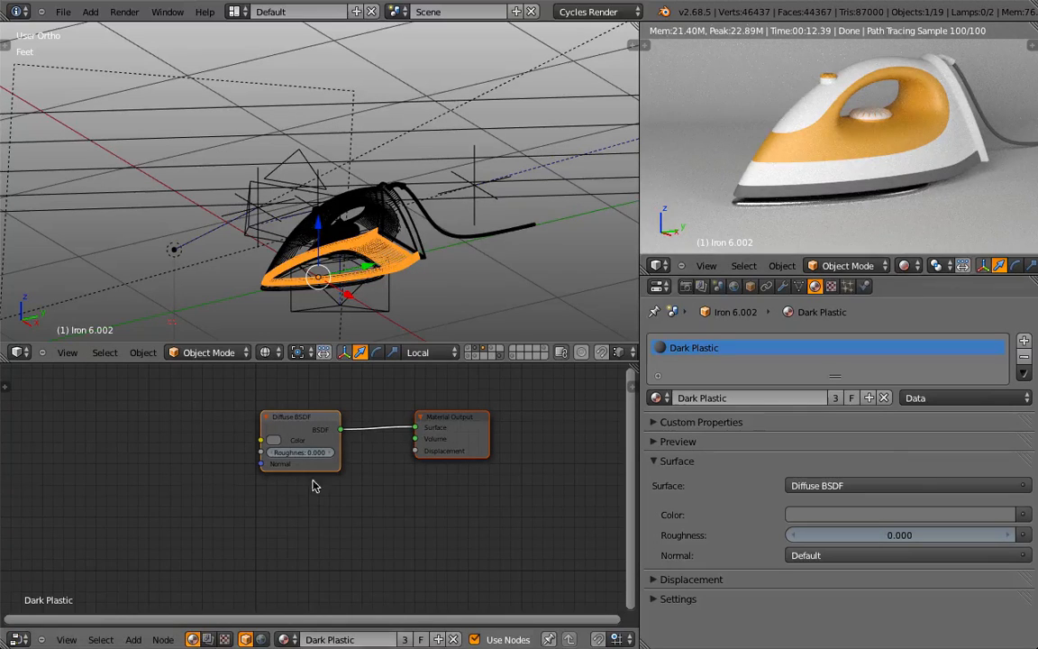
left_click_drag(288, 425, 158, 422)
left_click_drag(498, 433, 548, 430)
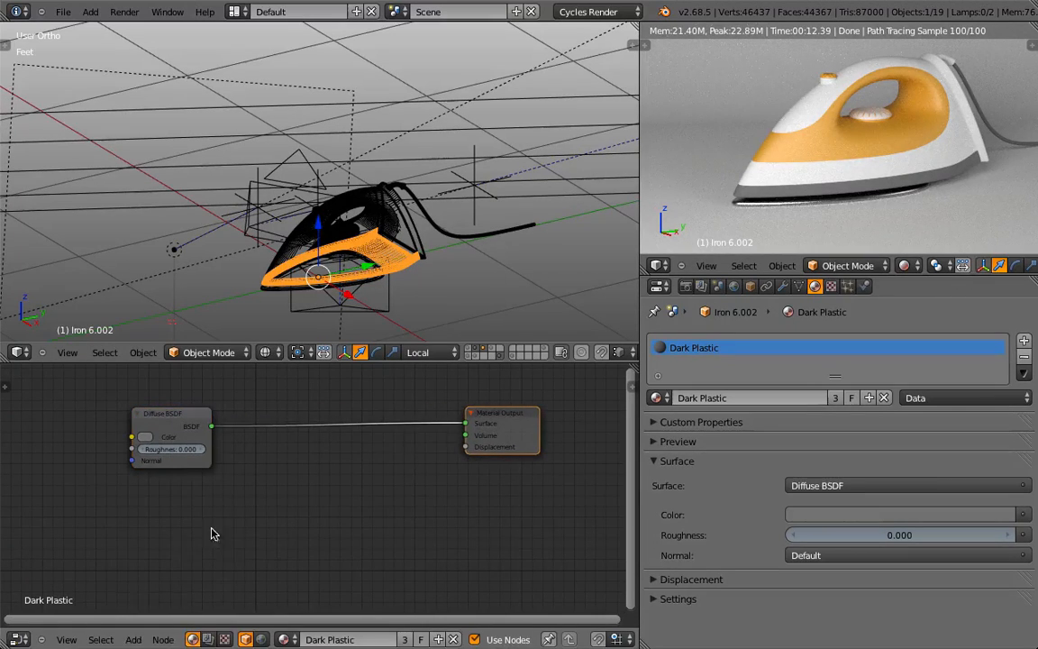
Add a Glossy BSDF below the Dark Plastic material's Diffuse BSDF and set its roughness to 0.05.
key("shift+a")
mouse_move(147, 491)
mouse_move(144, 520)
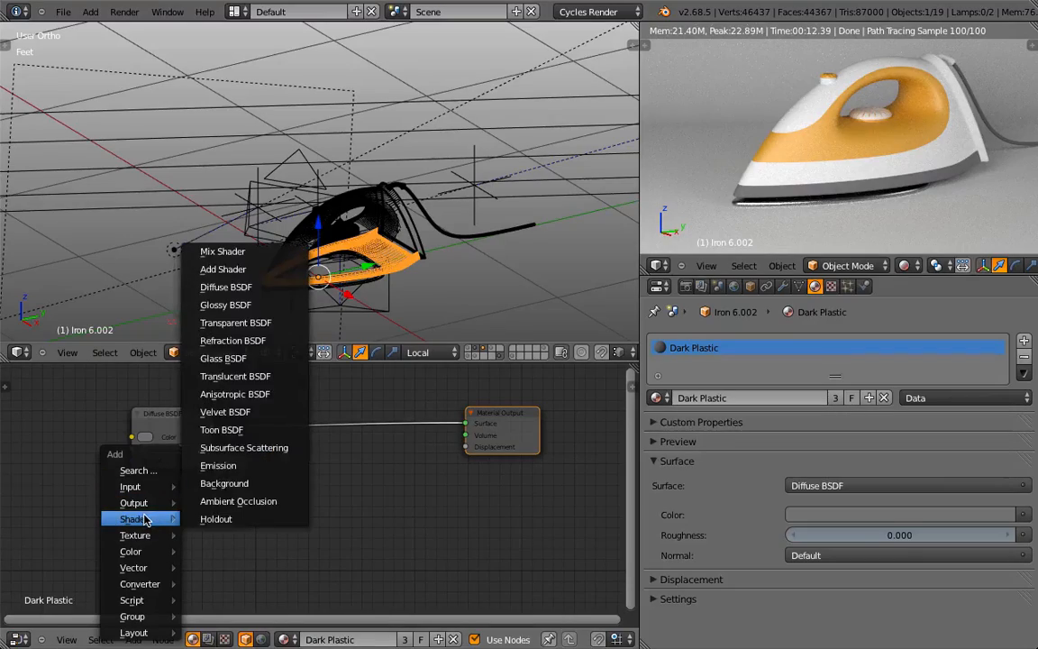
left_click(225, 304)
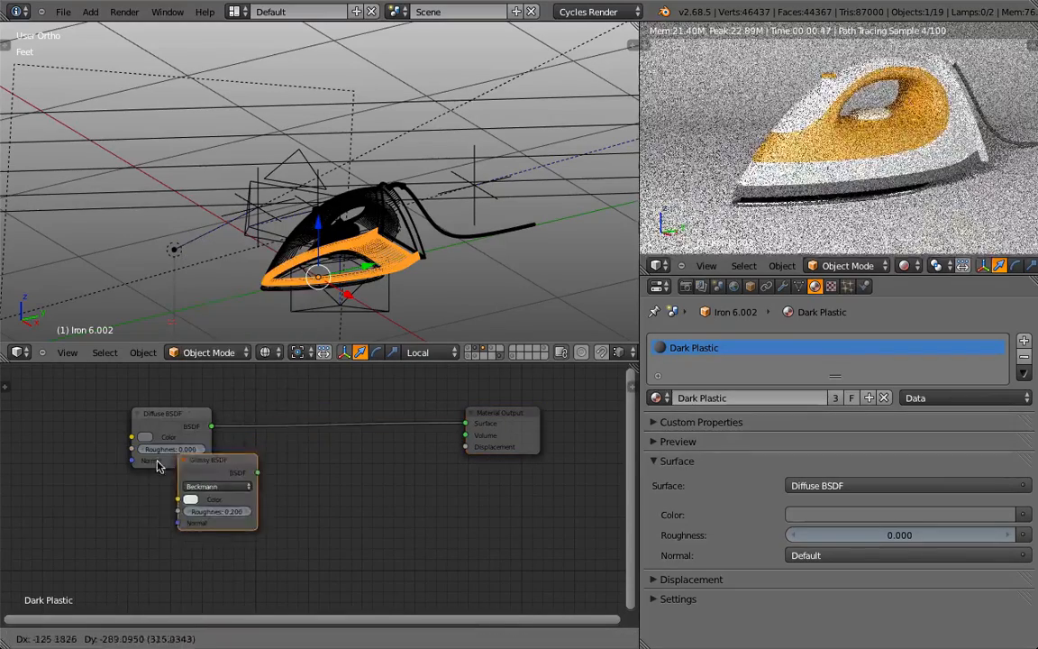
left_click(171, 522)
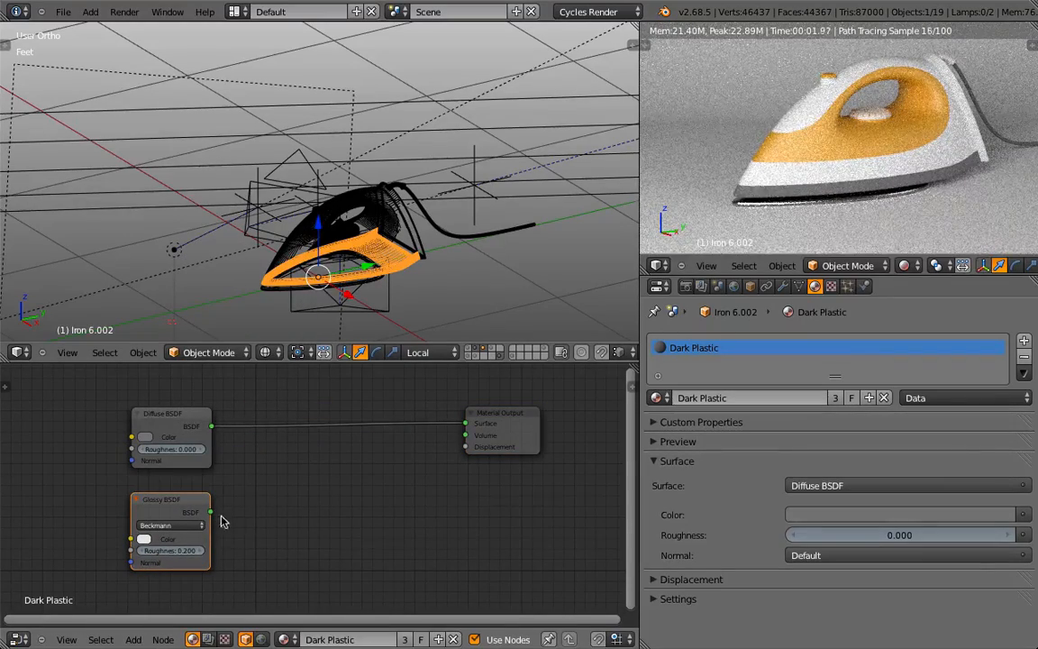
left_click(141, 550)
left_click(161, 550)
type("0.05")
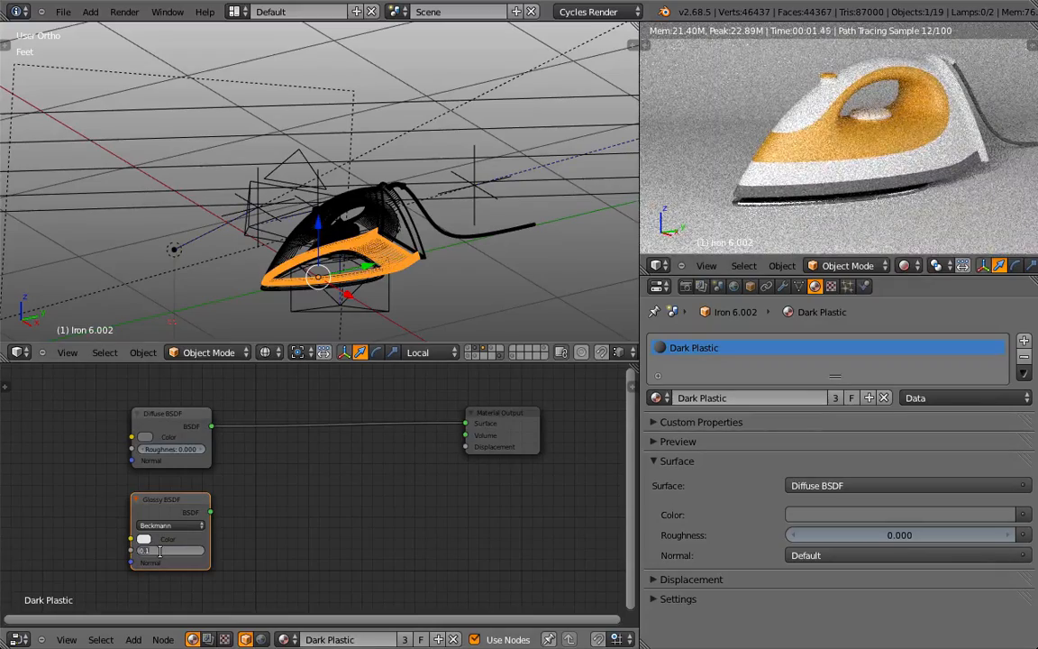
key("Return")
Insert a Mix Shader before the Dark Plastic output, combining the Diffuse and Glossy BSDFs with a factor of 0.2.
key("shift+a")
mouse_move(326, 457)
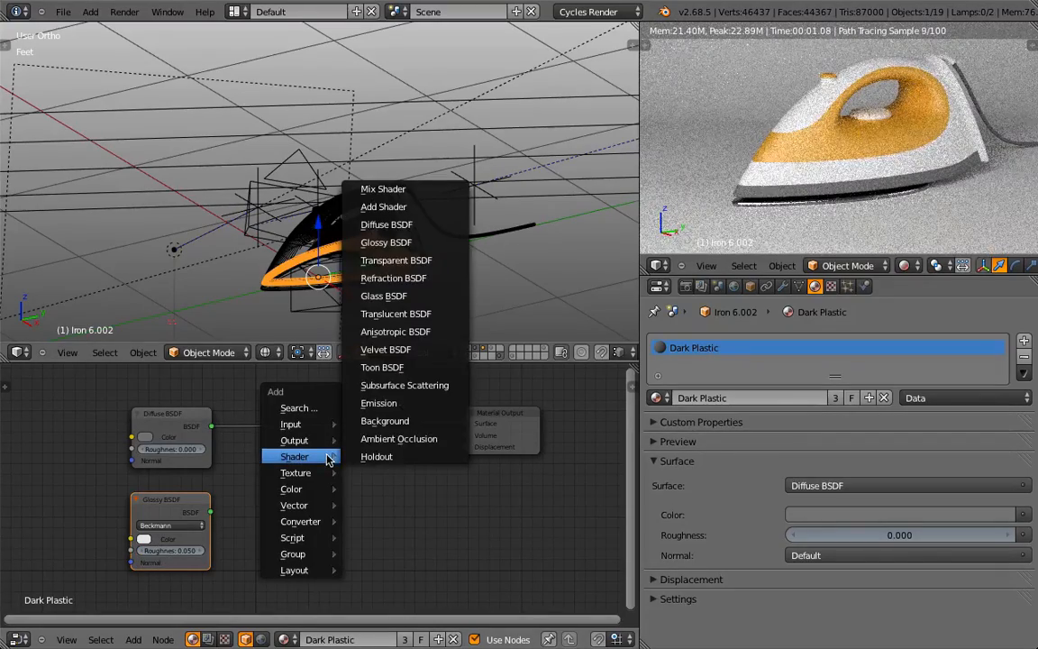
left_click(407, 189)
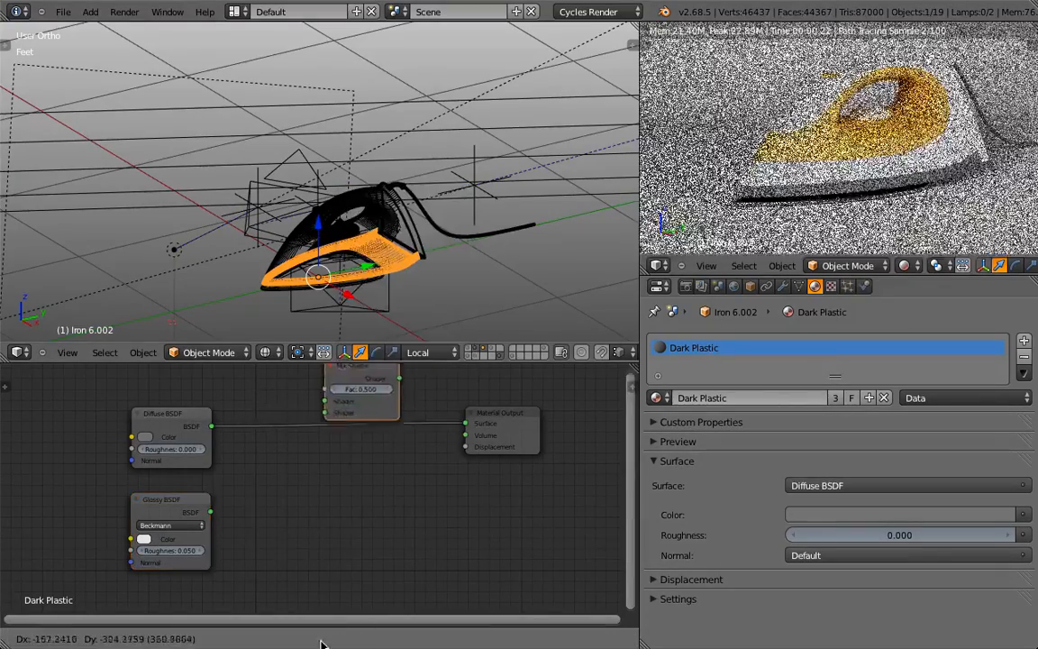
left_click(217, 519)
left_click_drag(212, 513, 297, 470)
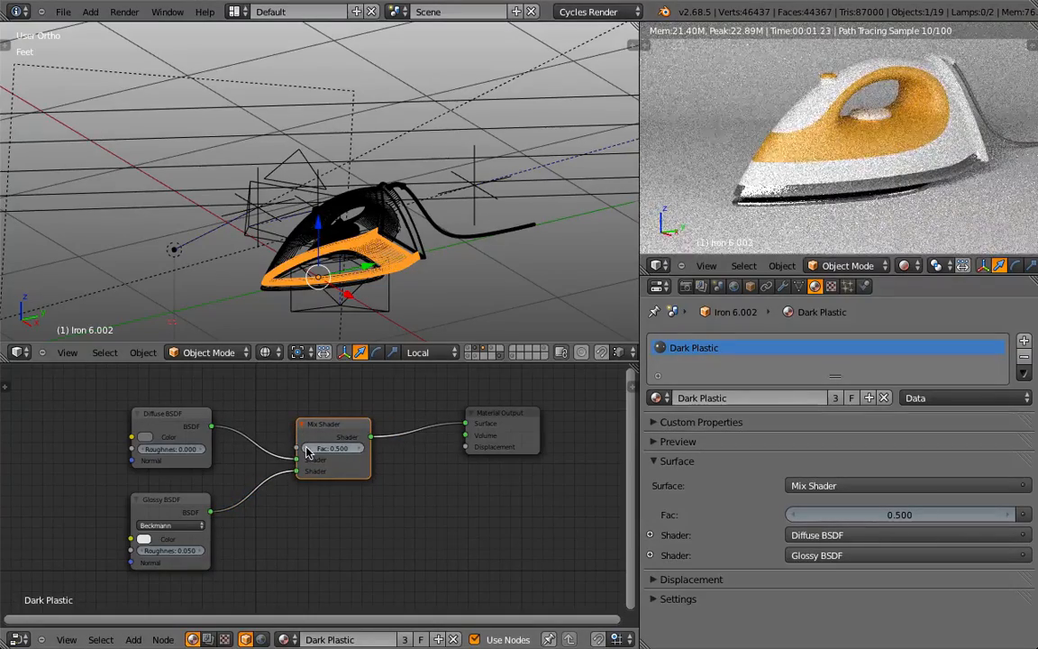
left_click(307, 448)
left_click(306, 448)
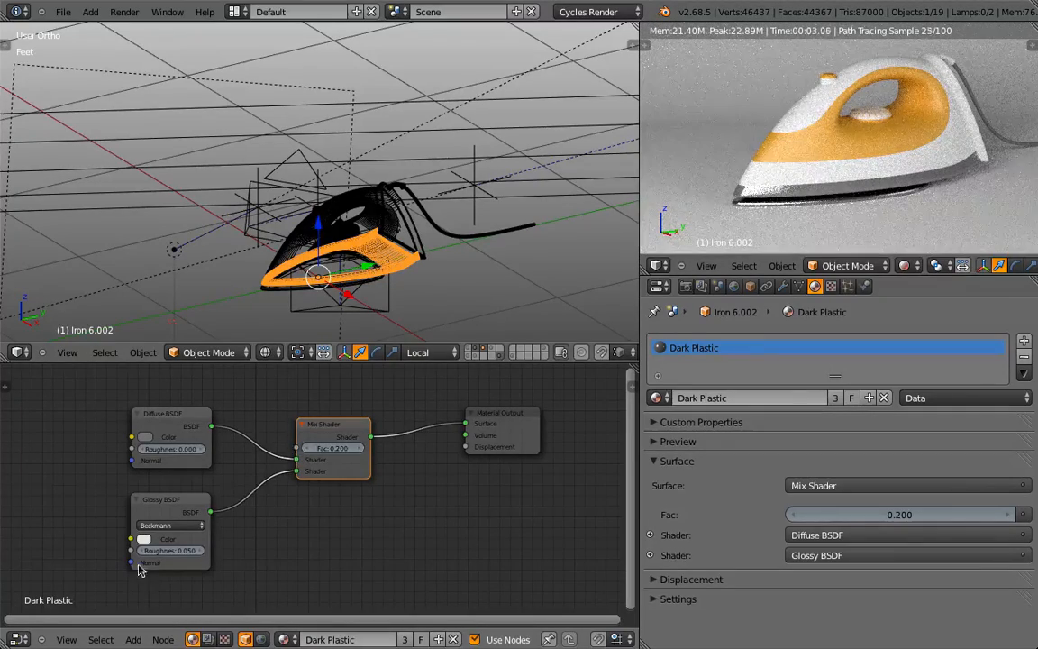
Darken the Dark Plastic Glossy BSDF's color to gray and fit the camera view in the rendered viewport.
left_click(143, 540)
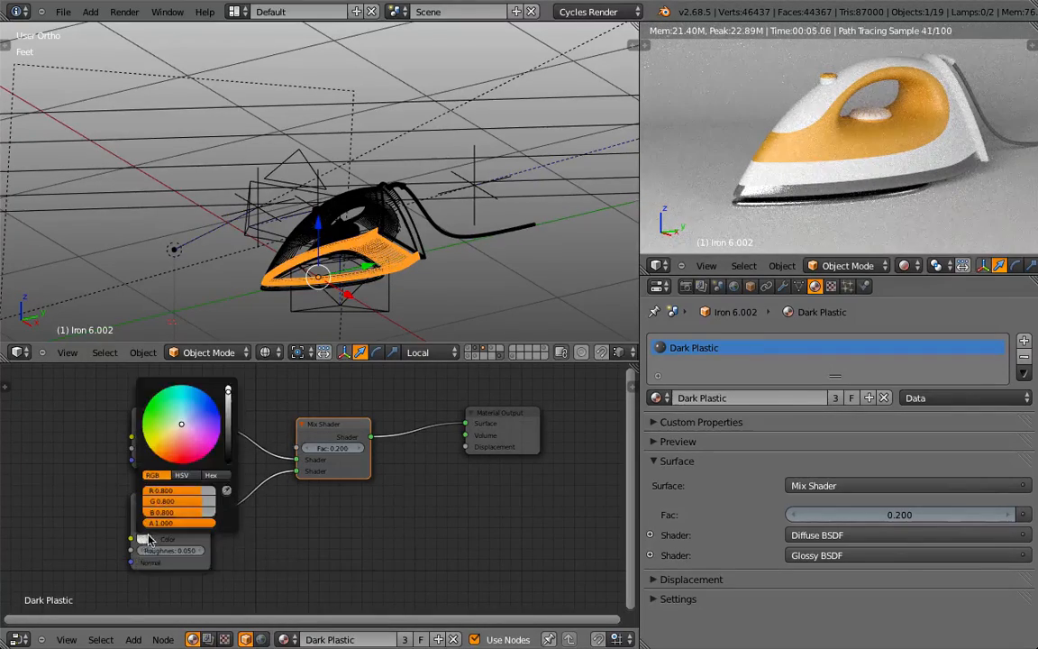
scroll(151, 537, "down", 3)
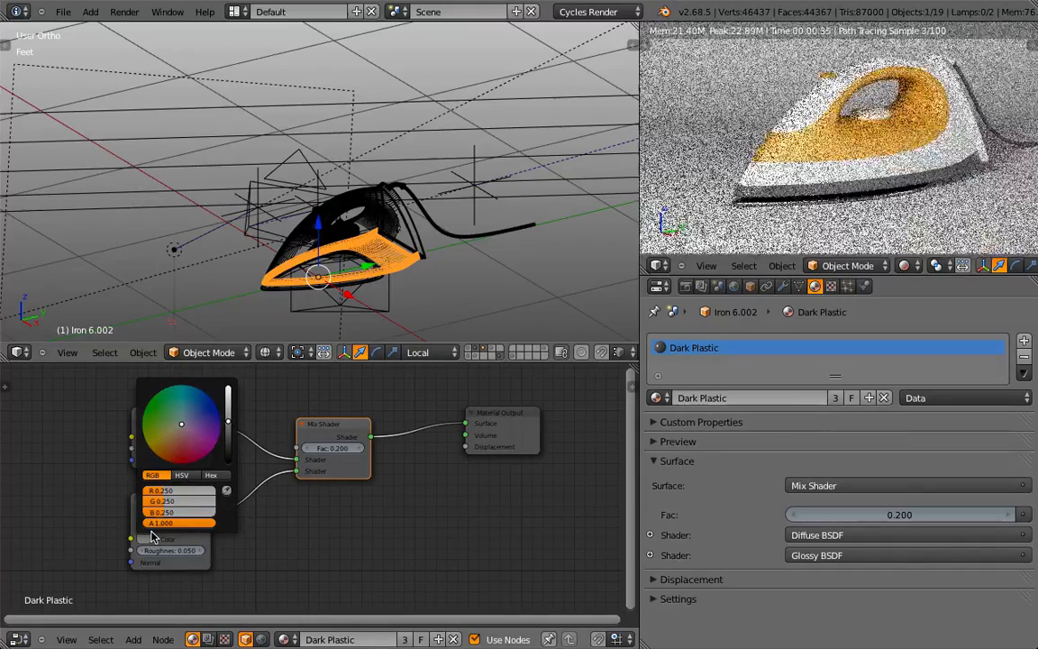
scroll(151, 537, "down", 1)
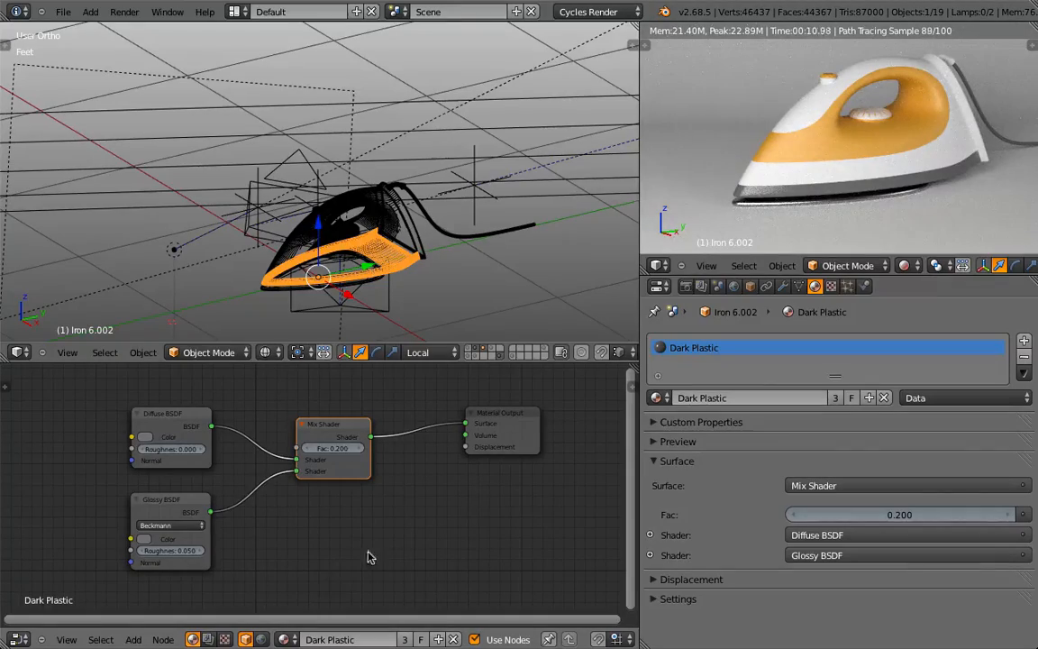
key("KP_0")
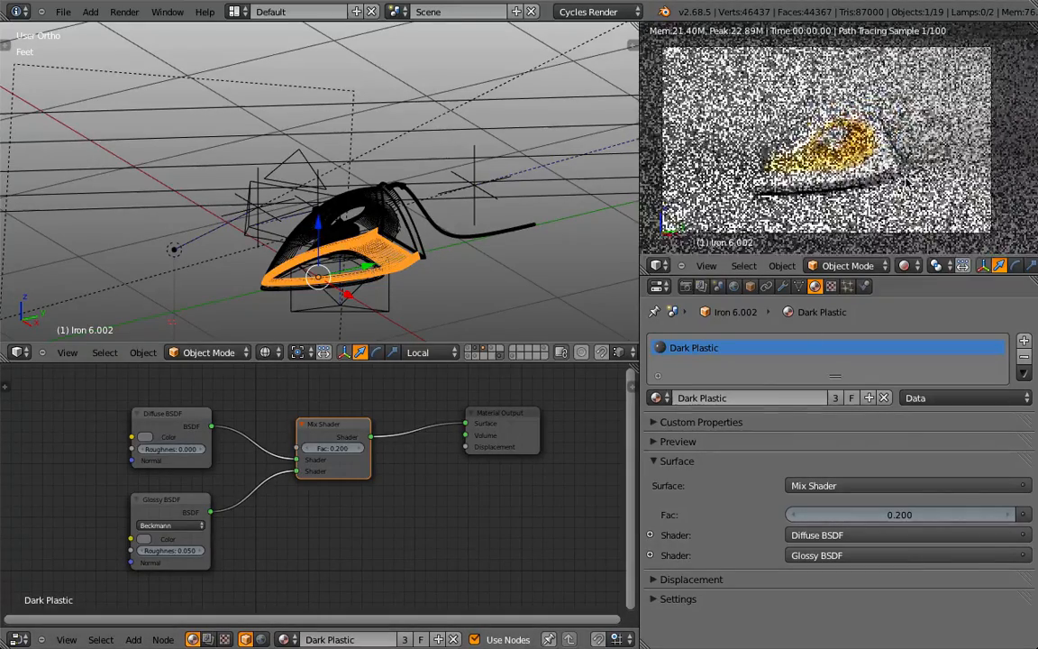
key("Home")
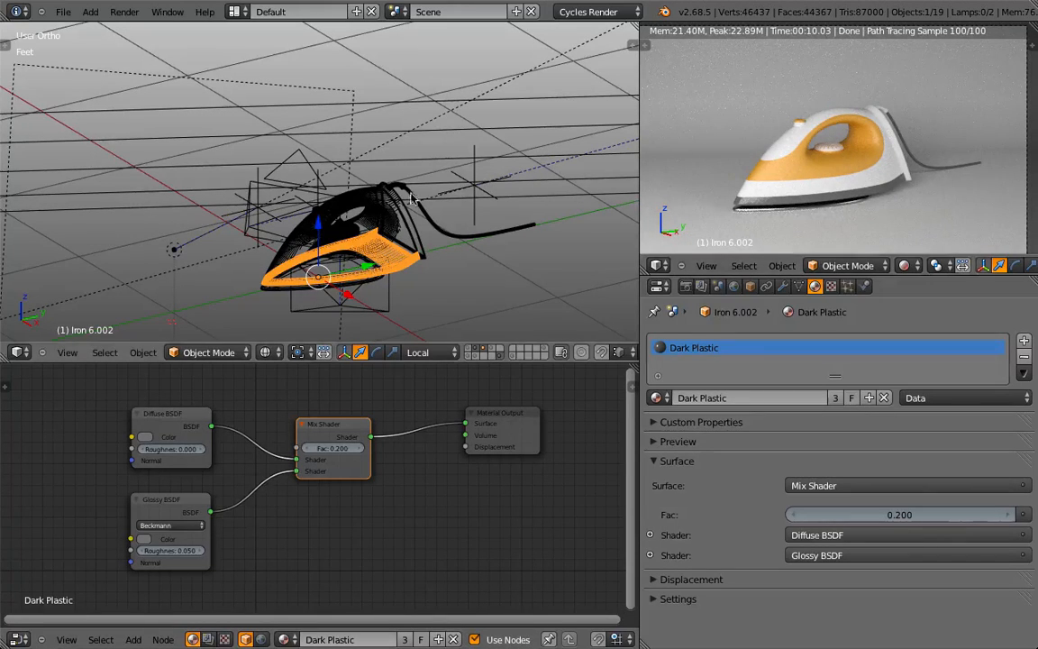
Select the iron's White upper shell, move its Diffuse BSDF nearer the Material Output, and place a duplicate of it below.
right_click(334, 178)
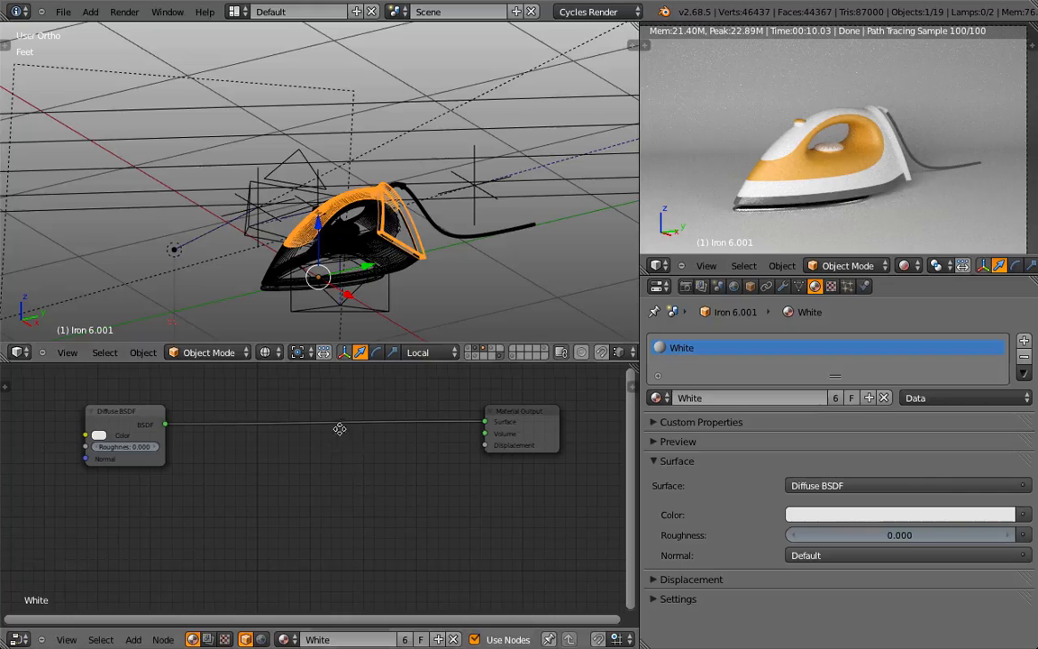
middle_click_drag(341, 429, 386, 445)
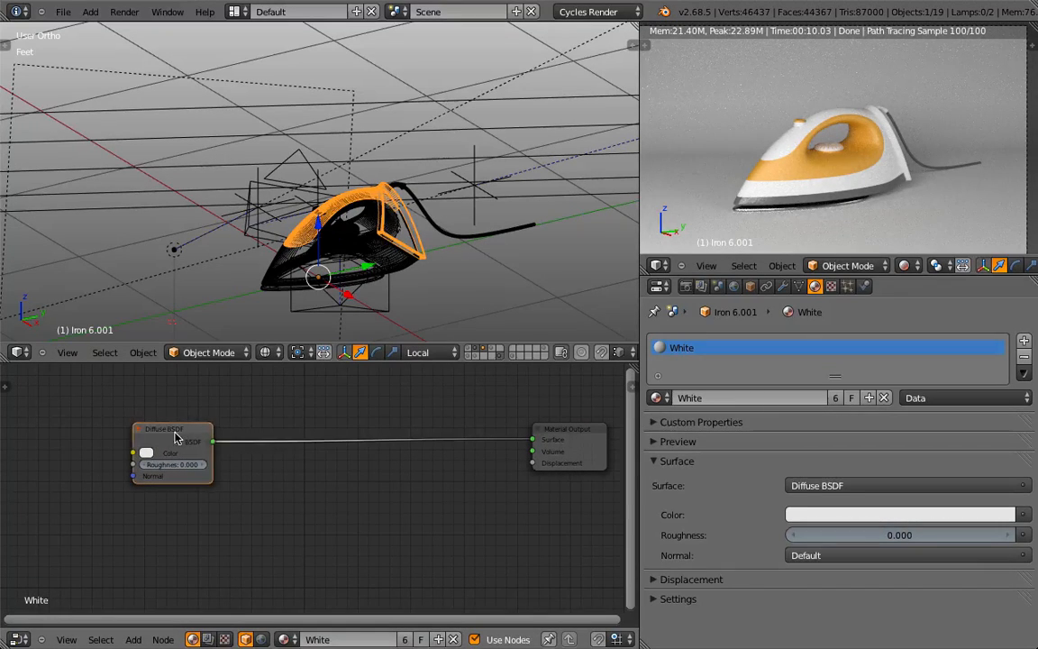
left_click_drag(178, 435, 260, 440)
middle_click_drag(257, 513, 231, 499)
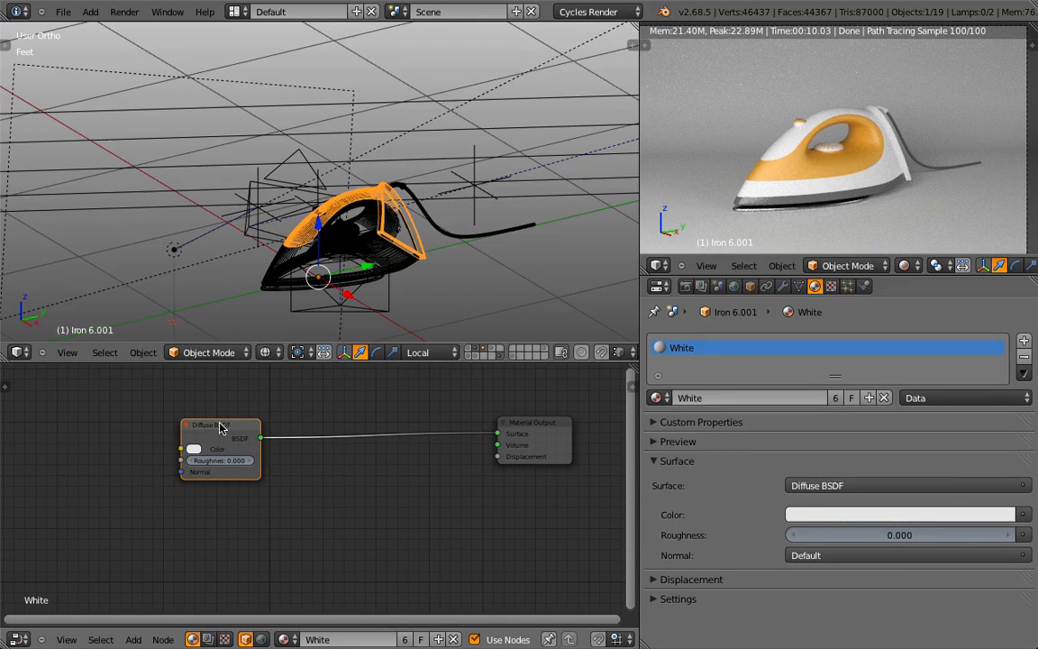
key("shift+d")
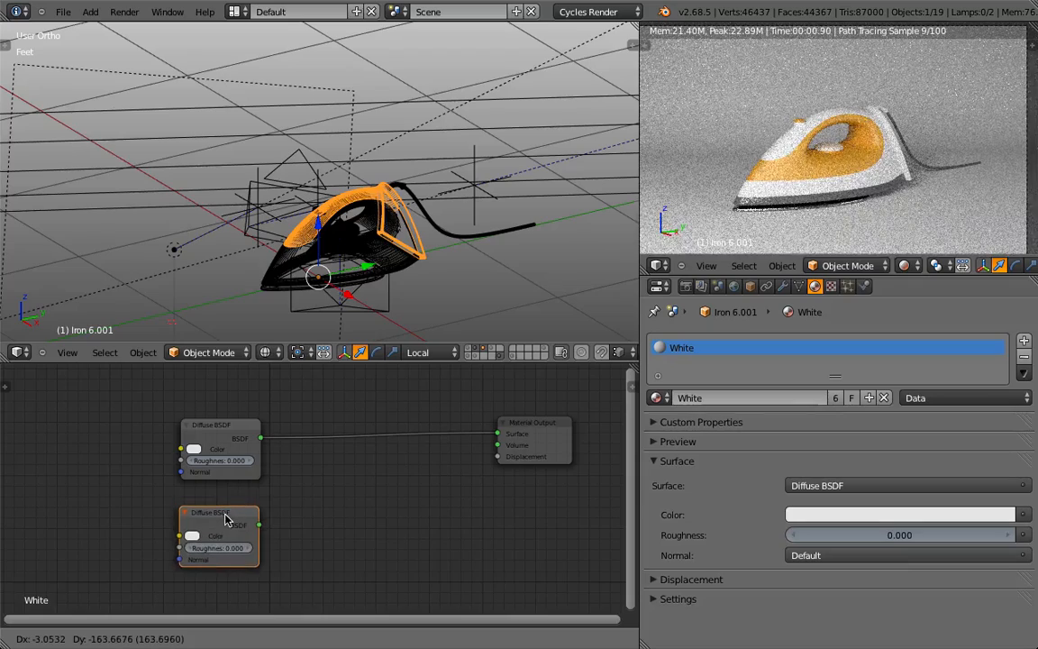
left_click(225, 519)
Change the large 3D viewport to an image editor displaying 2012 fall pantone.jpg.
left_click(192, 535)
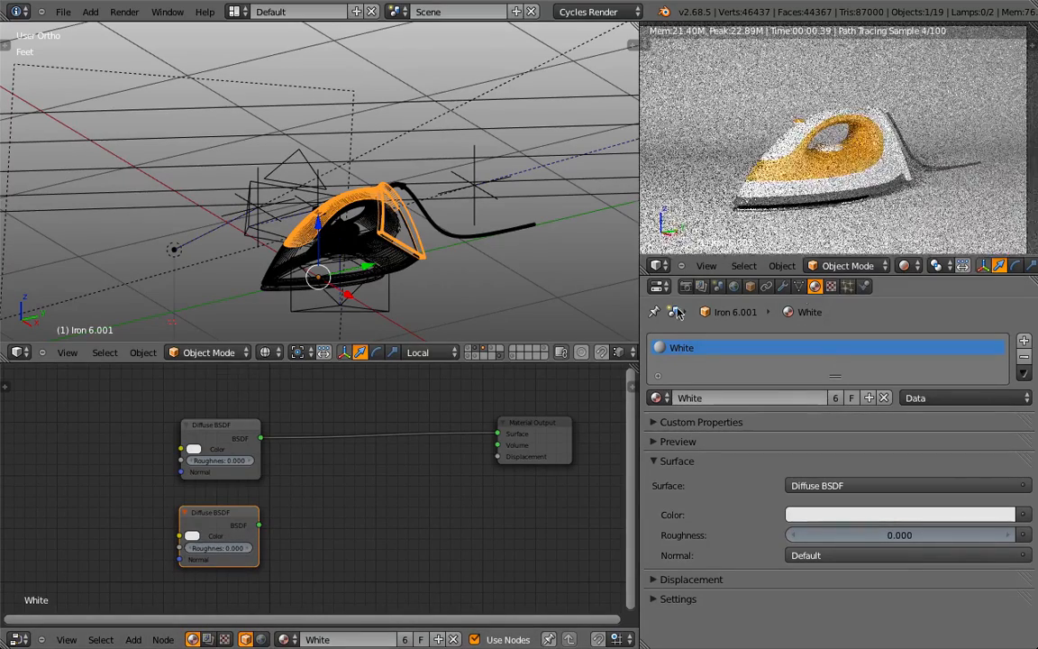
left_click(17, 351)
left_click(67, 227)
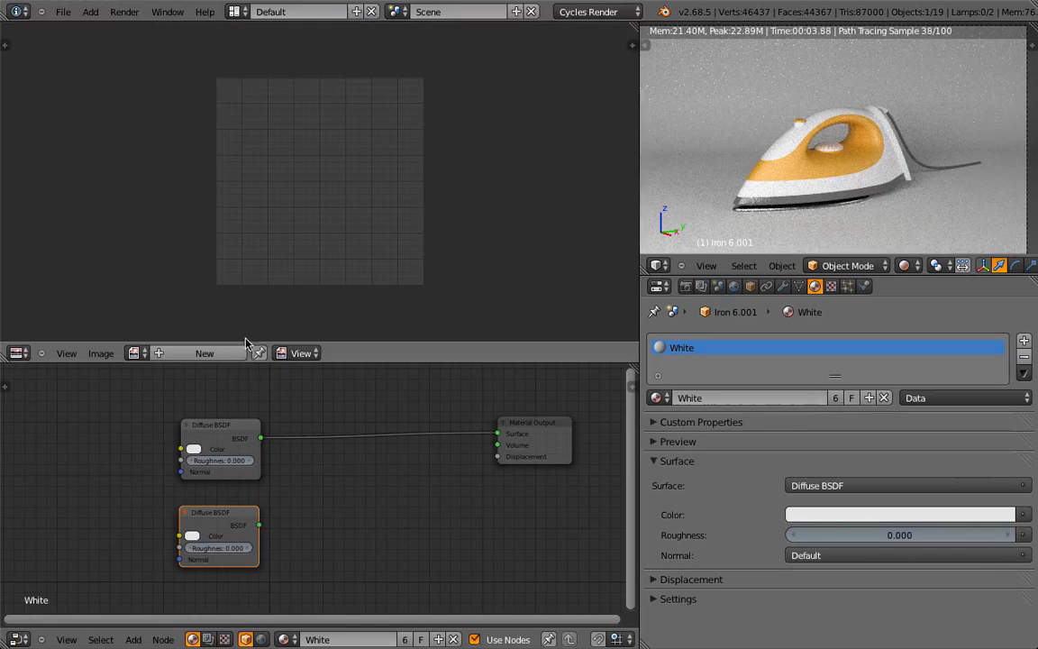
left_click(135, 353)
left_click(197, 376)
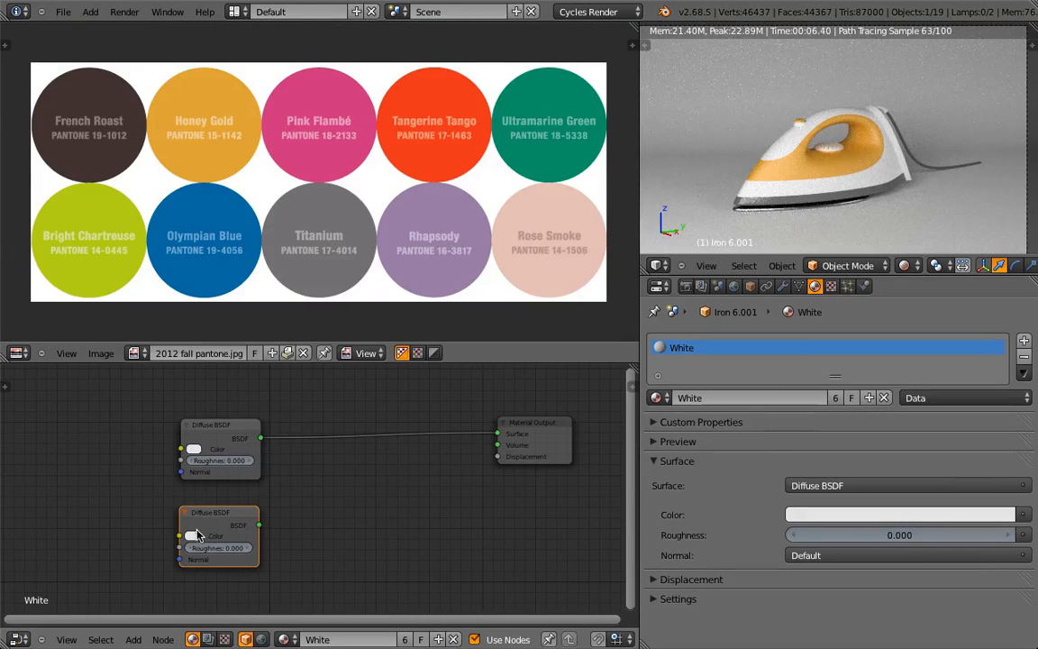
Sample Olympian Blue from the Pantone swatches as the duplicated Diffuse BSDF's color.
left_click(192, 535)
left_click(275, 491)
left_click(194, 192)
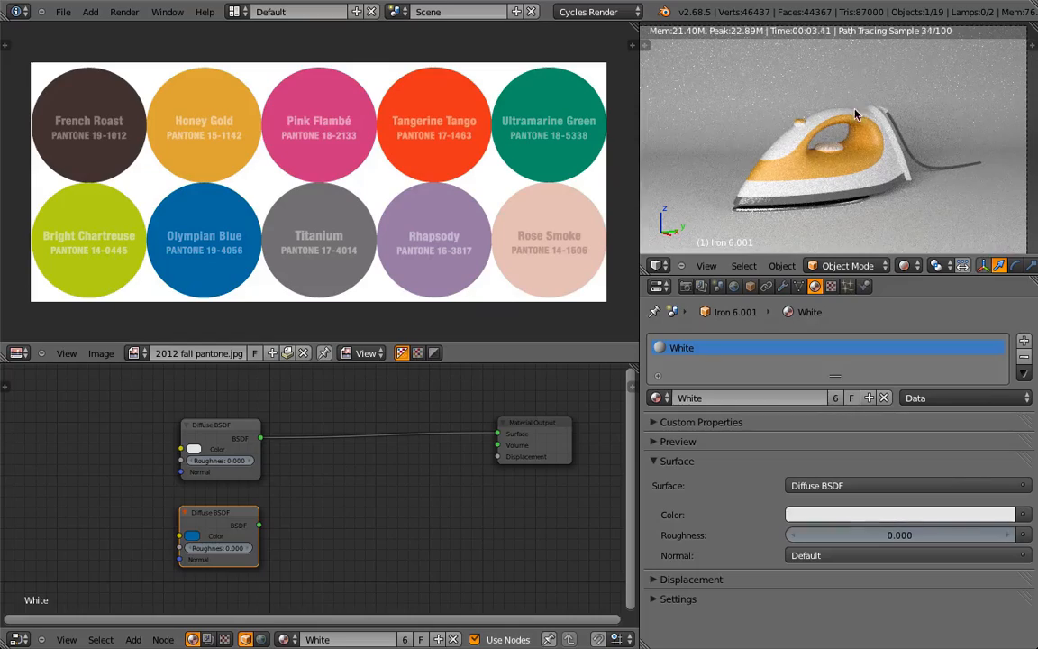
Insert a Mix Shader before the White material's output and combine the white and blue Diffuse BSDFs in it.
key("shift+a")
mouse_move(365, 489)
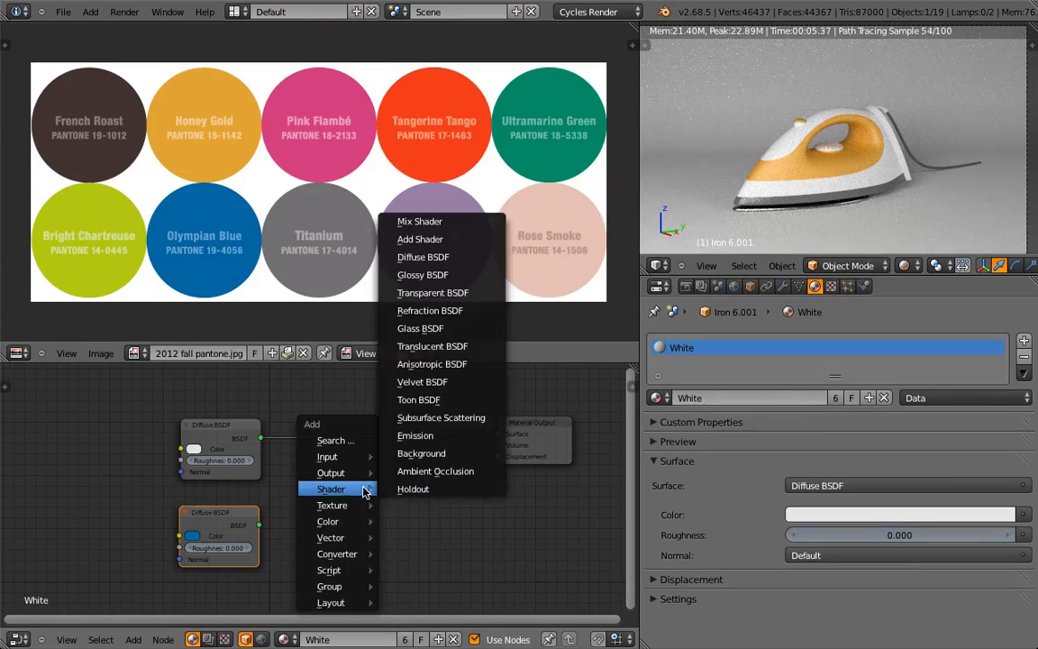
left_click(419, 221)
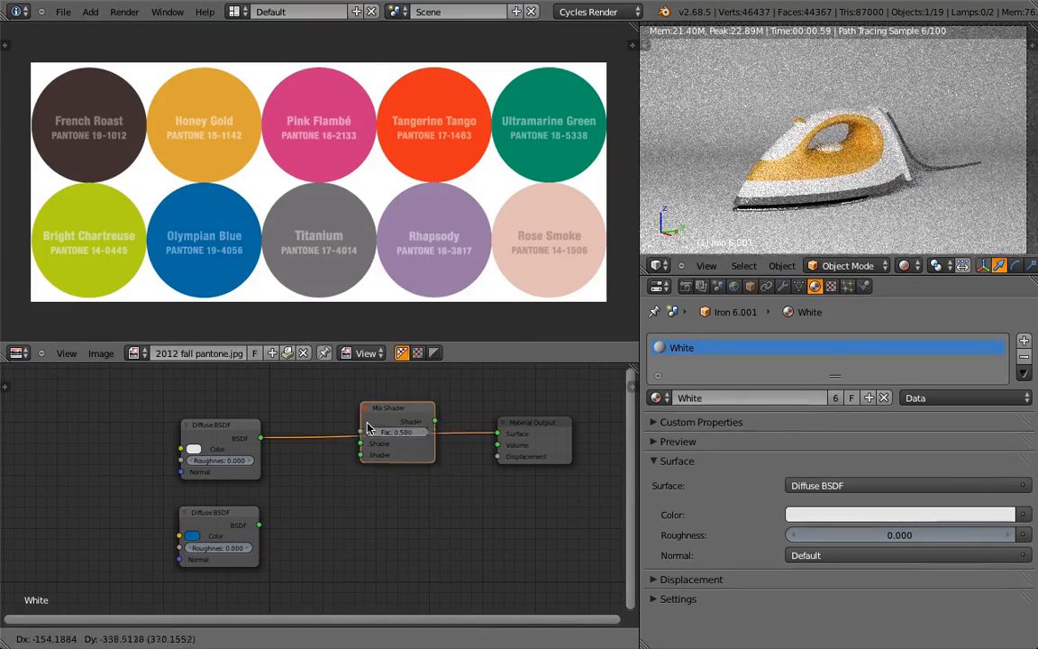
left_click(366, 439)
left_click_drag(258, 524, 360, 481)
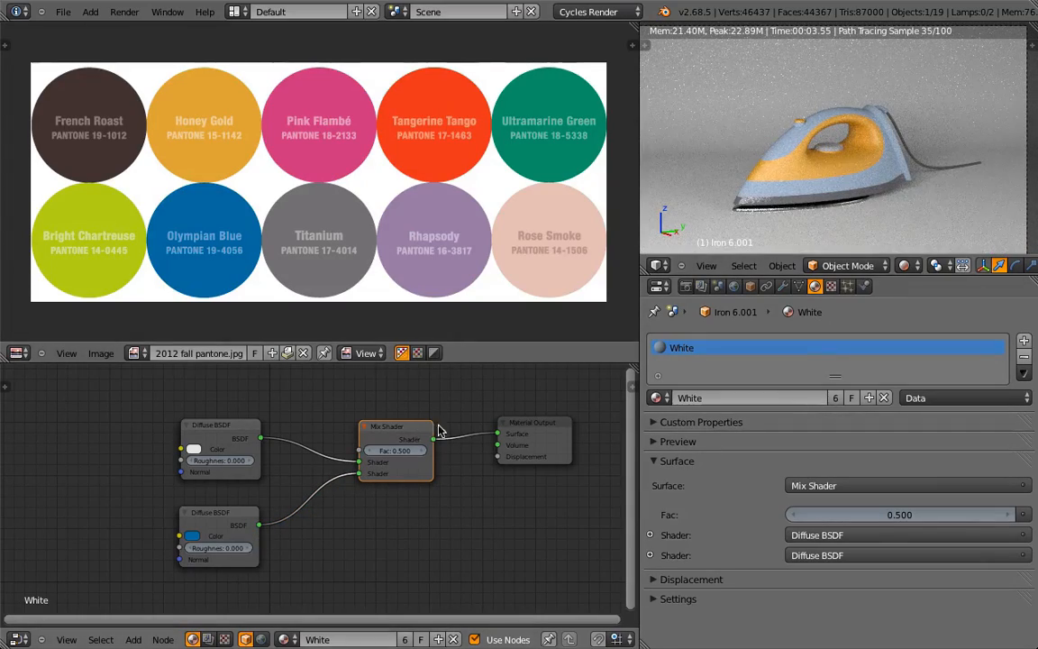
Try a factor of 0 on the White material's Mix Shader and undo the change.
left_click_drag(395, 449, 360, 451)
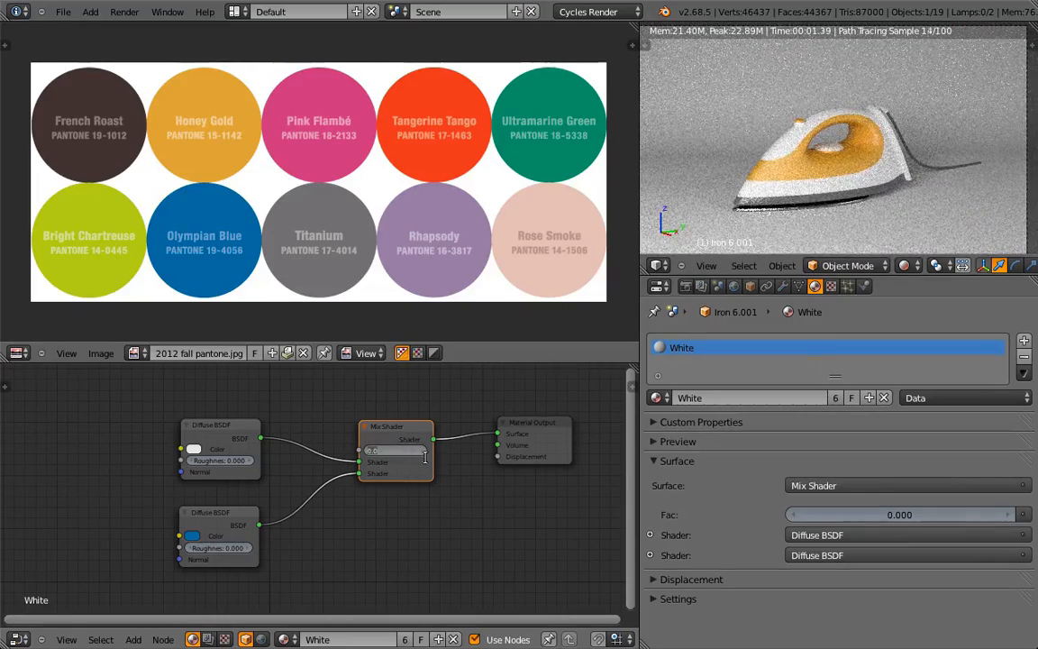
key("ctrl+z")
key("ctrl+z")
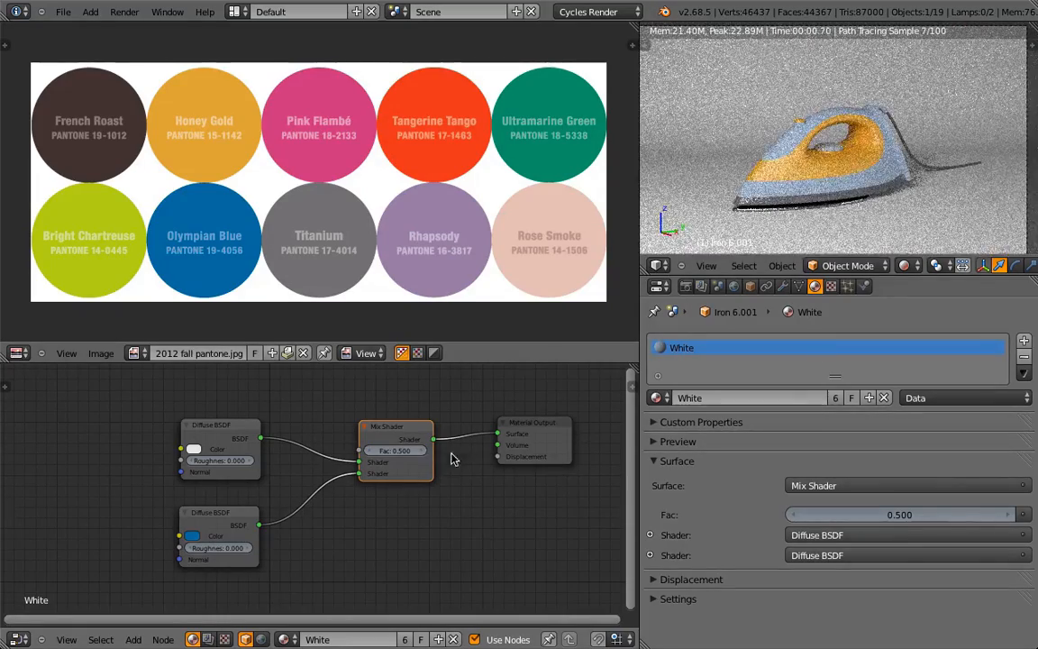
Add a Fresnel node above the White material's Diffuse BSDFs and link its Fac output to the Mix Shader's Fac.
middle_click_drag(454, 456, 466, 488)
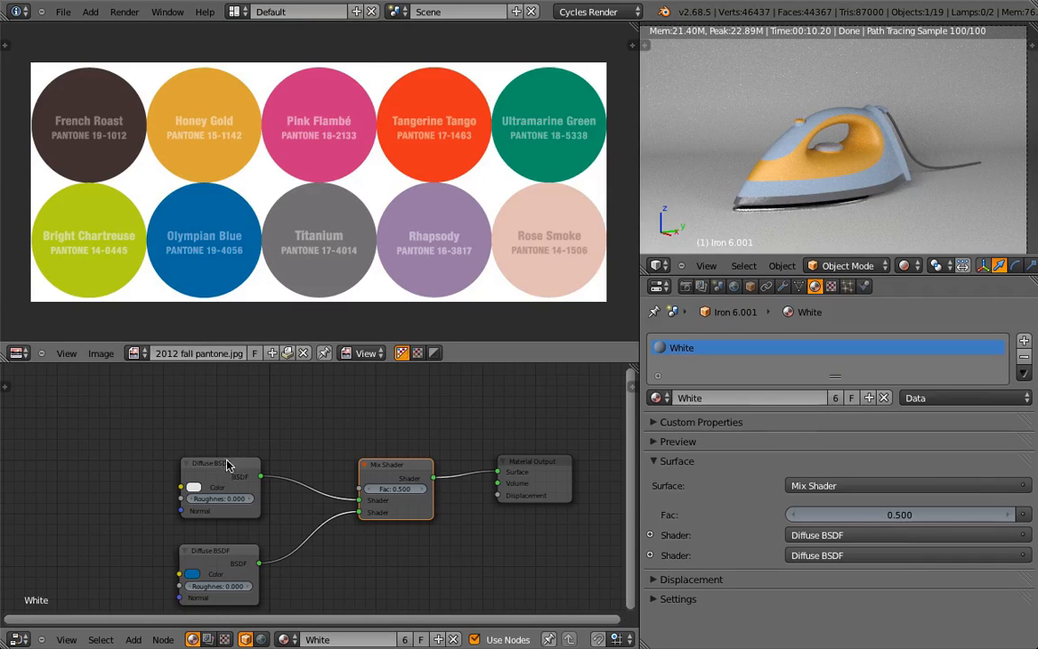
key("shift+a")
mouse_move(196, 416)
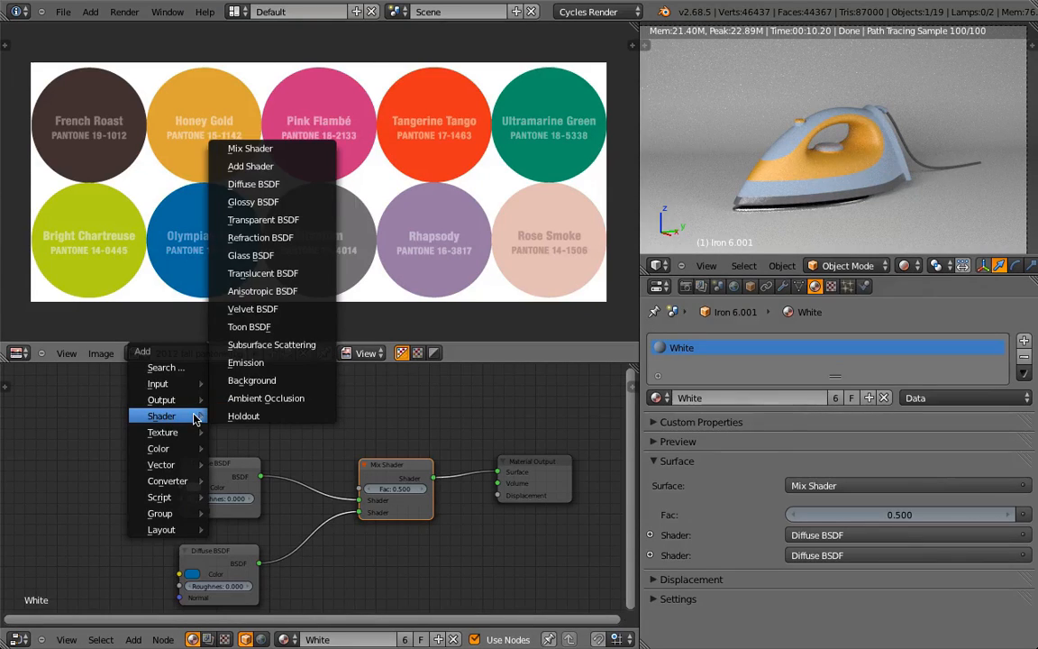
mouse_move(189, 384)
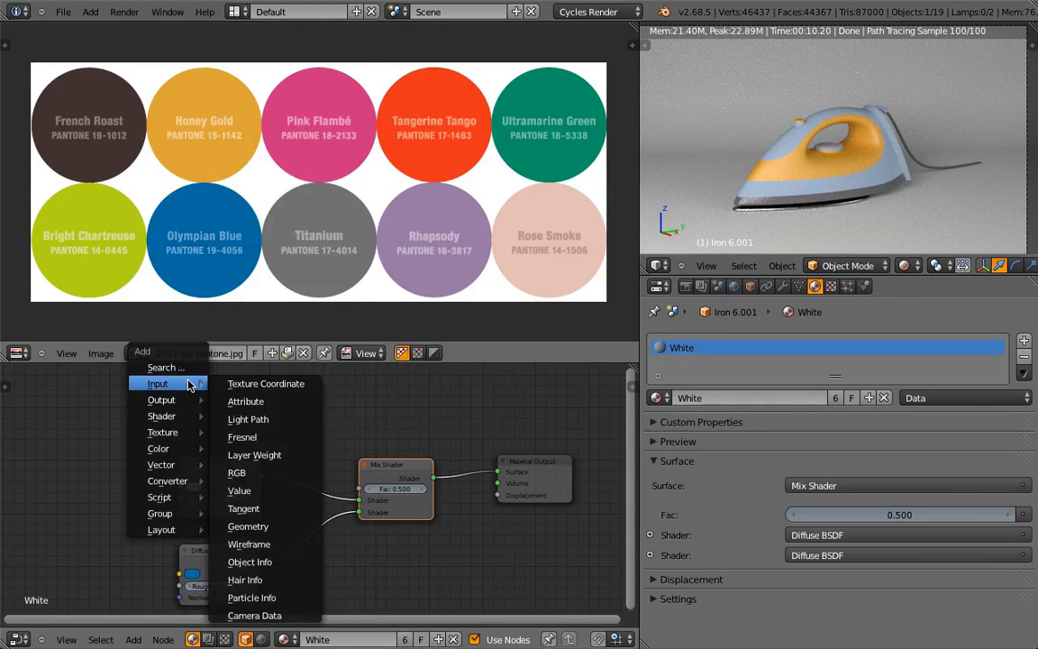
left_click(289, 440)
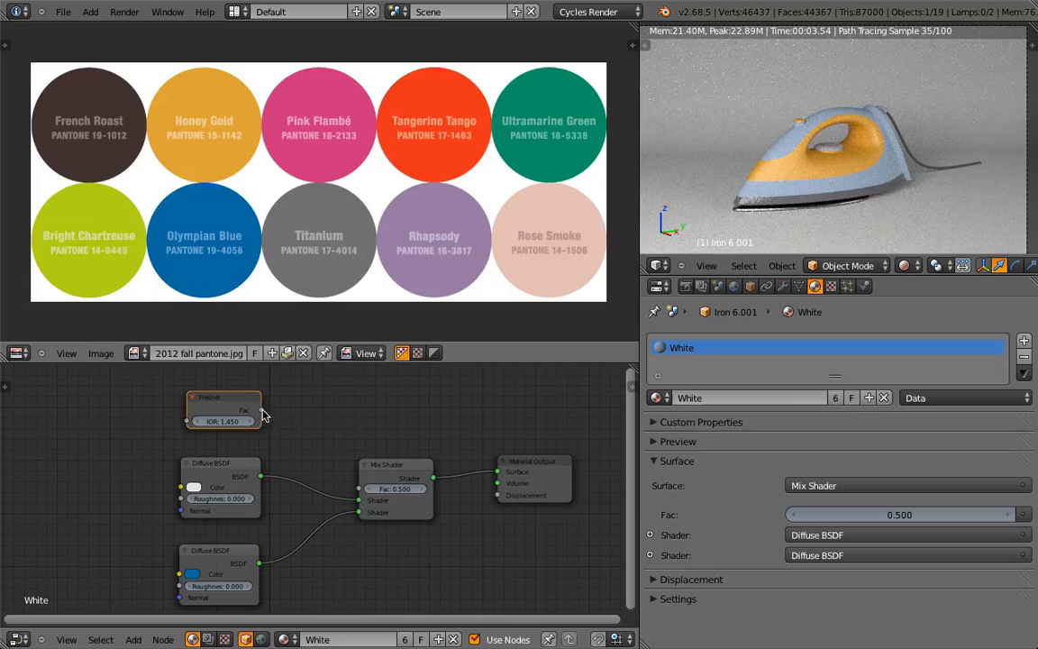
left_click_drag(259, 413, 361, 488)
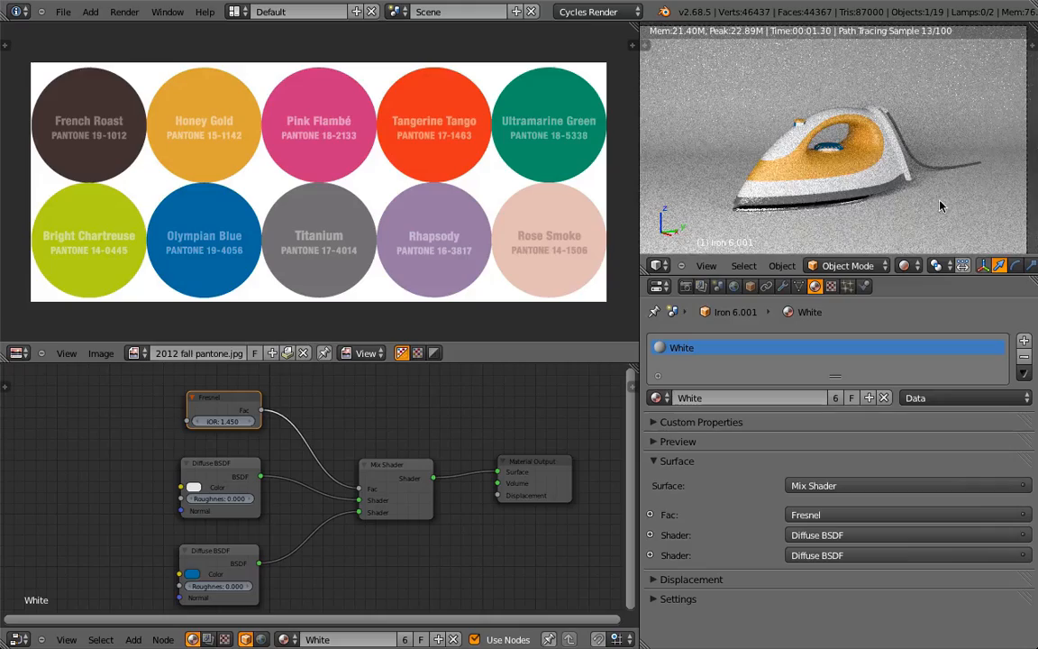
Examine the knobs up close in the render, restore the 3D view, and select the round dial under the iron's handle.
scroll(827, 112, "up", 3)
middle_click_drag(827, 111, 870, 140)
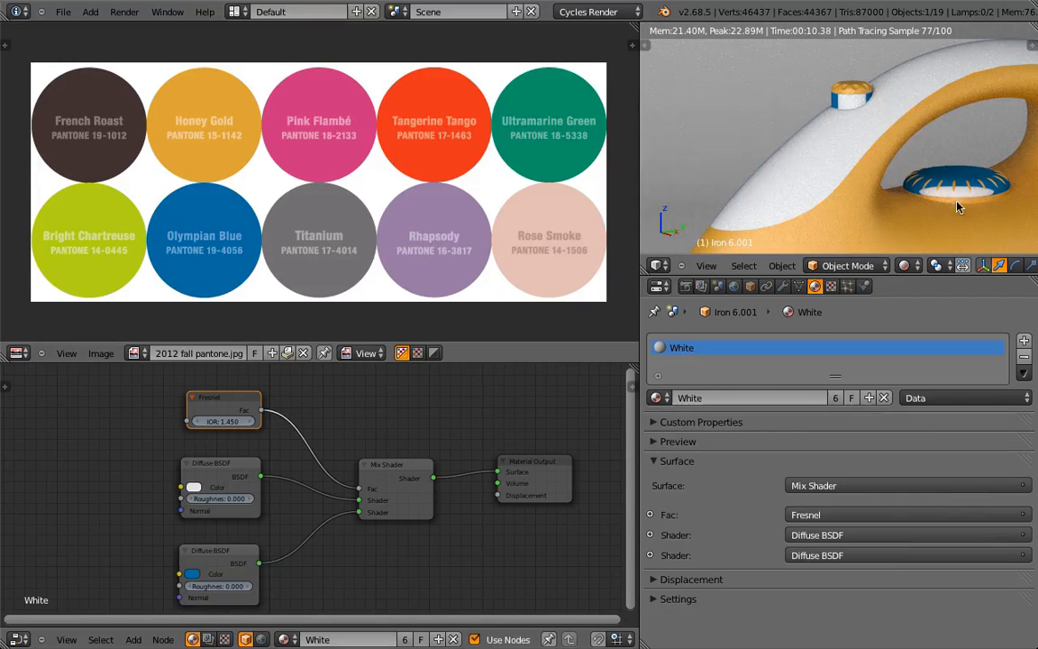
left_click(16, 352)
left_click(28, 340)
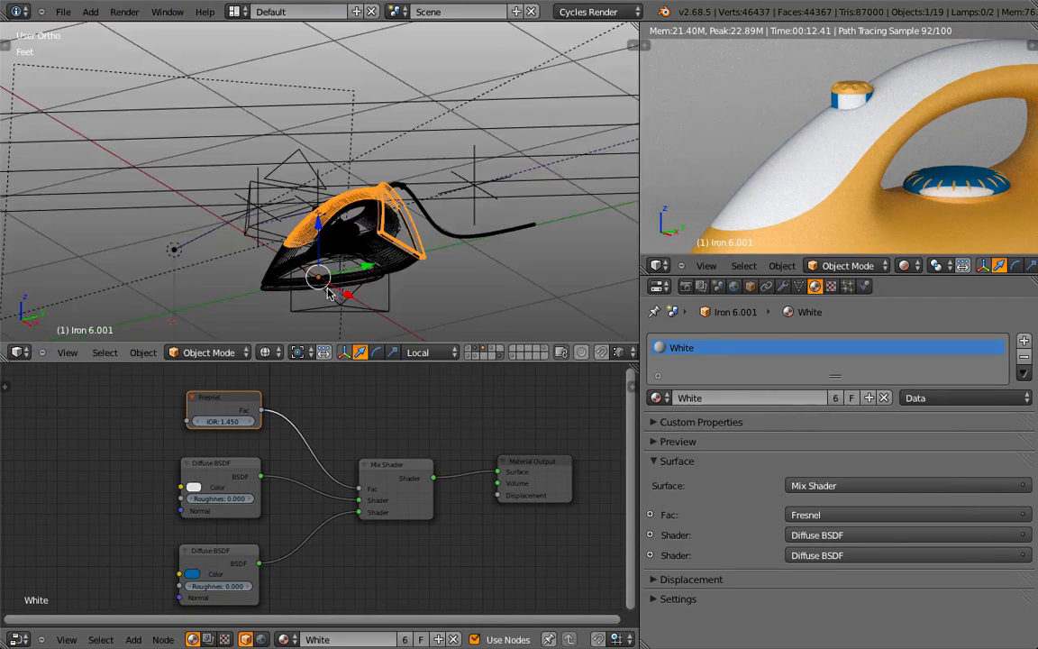
scroll(336, 268, "up", 4)
mouse_move(365, 243)
middle_mouse_down()
mouse_move(370, 263)
mouse_move(349, 141)
mouse_move(407, 294)
mouse_move(360, 195)
middle_mouse_up()
scroll(408, 294, "up", 2)
scroll(359, 194, "up", 4)
key("z")
right_click(337, 138)
key("z")
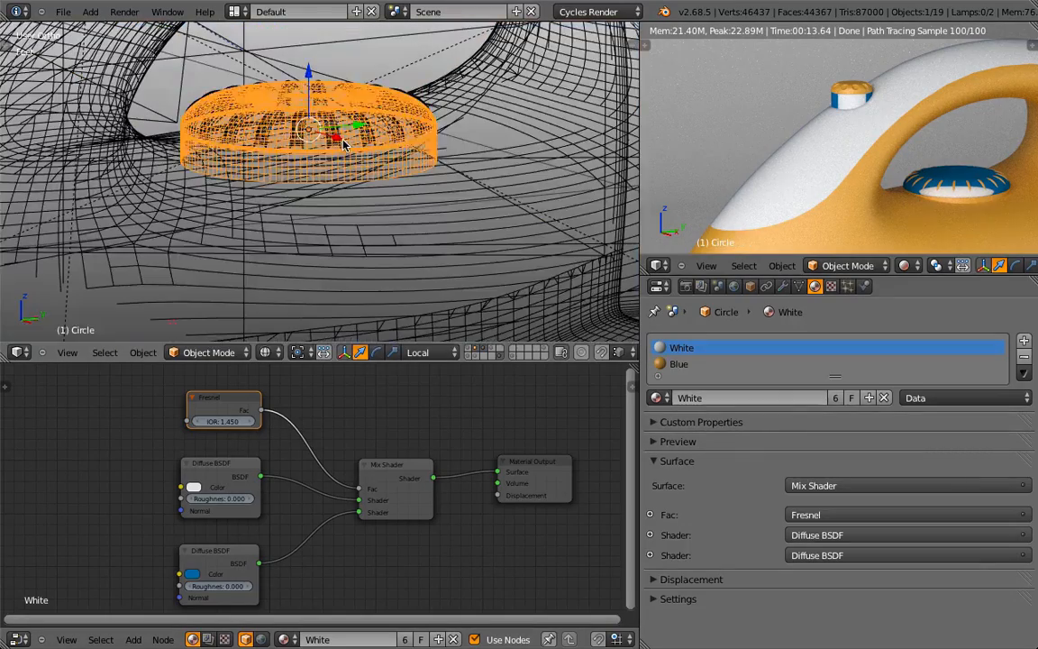
Display the face normals of the round dial's mesh in Edit Mode and make all of them point outward.
key("Tab")
key("a")
key("n")
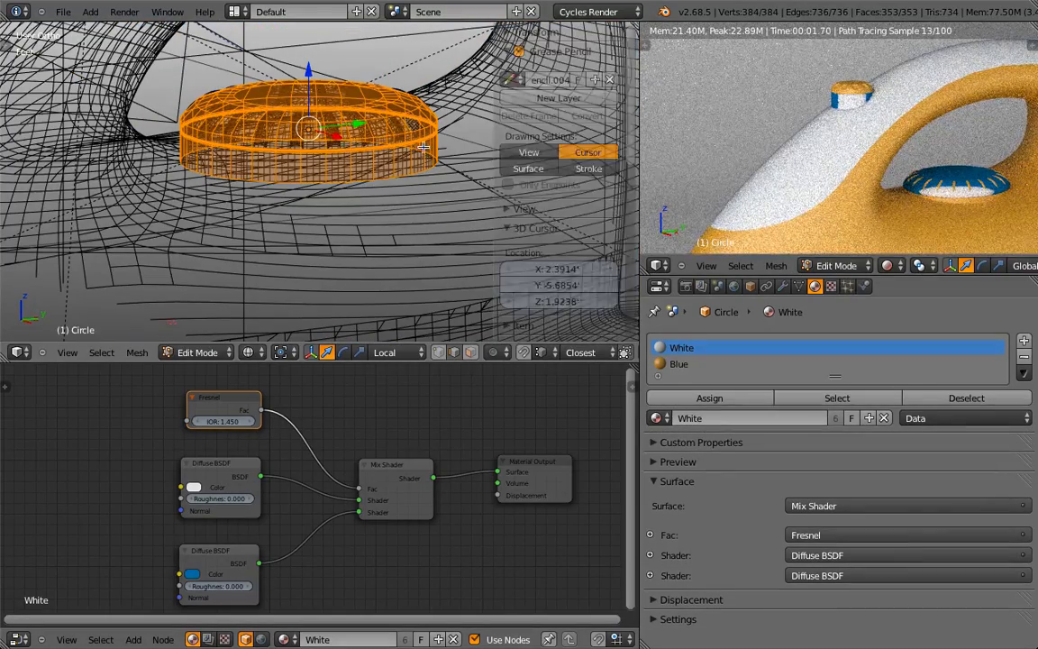
scroll(535, 222, "down", 15)
left_click(524, 167)
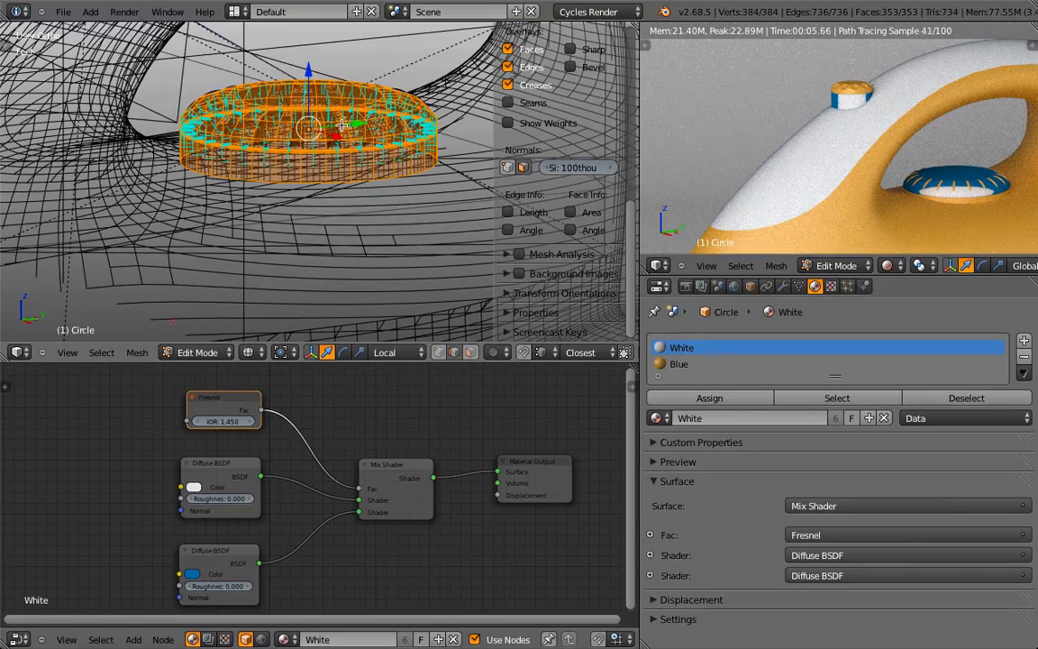
key("Tab")
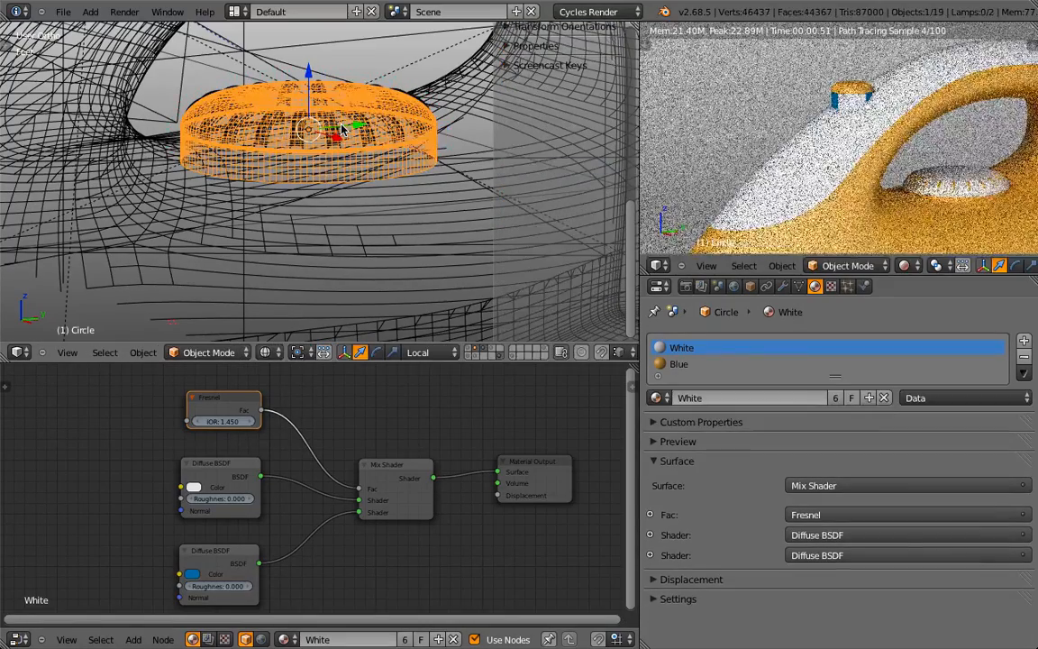
Select the knob on top of the iron, display its mesh's face normals in Edit Mode, and make them all point outward.
scroll(342, 129, "down", 3)
middle_click_drag(241, 56, 352, 196, "shift")
scroll(353, 196, "up", 3)
right_click(185, 144)
right_click(178, 145)
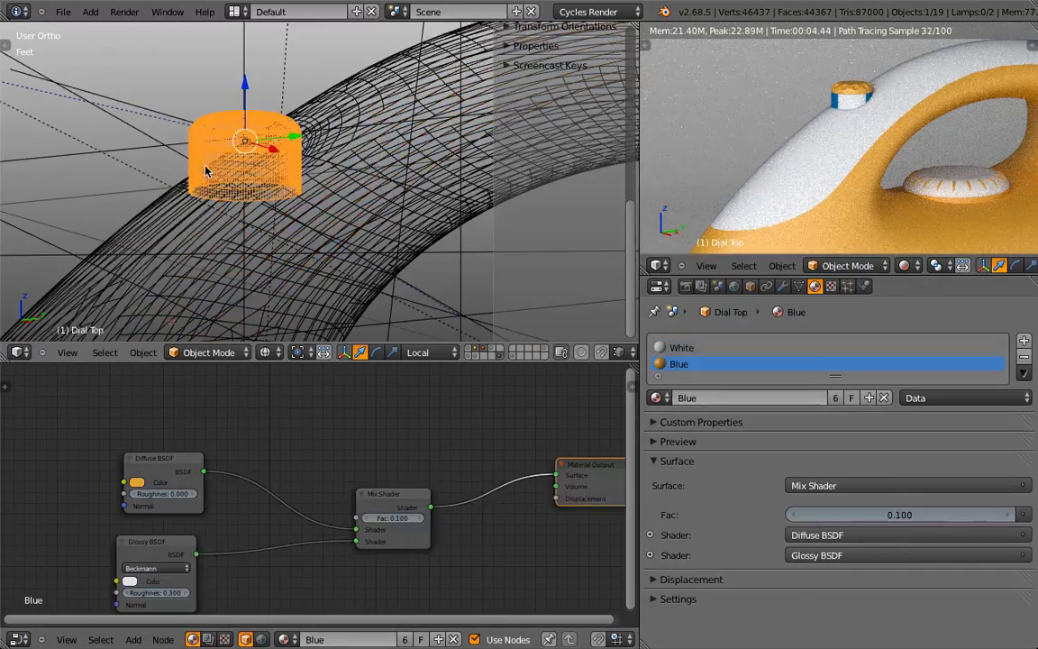
key("Tab")
key("a")
key("a")
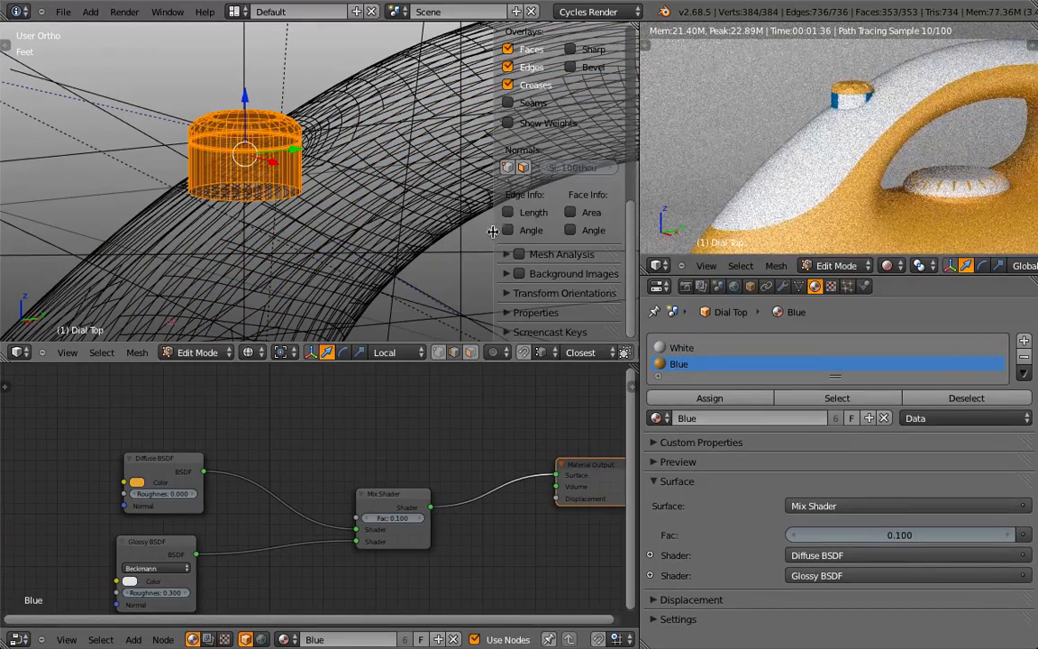
left_click(522, 169)
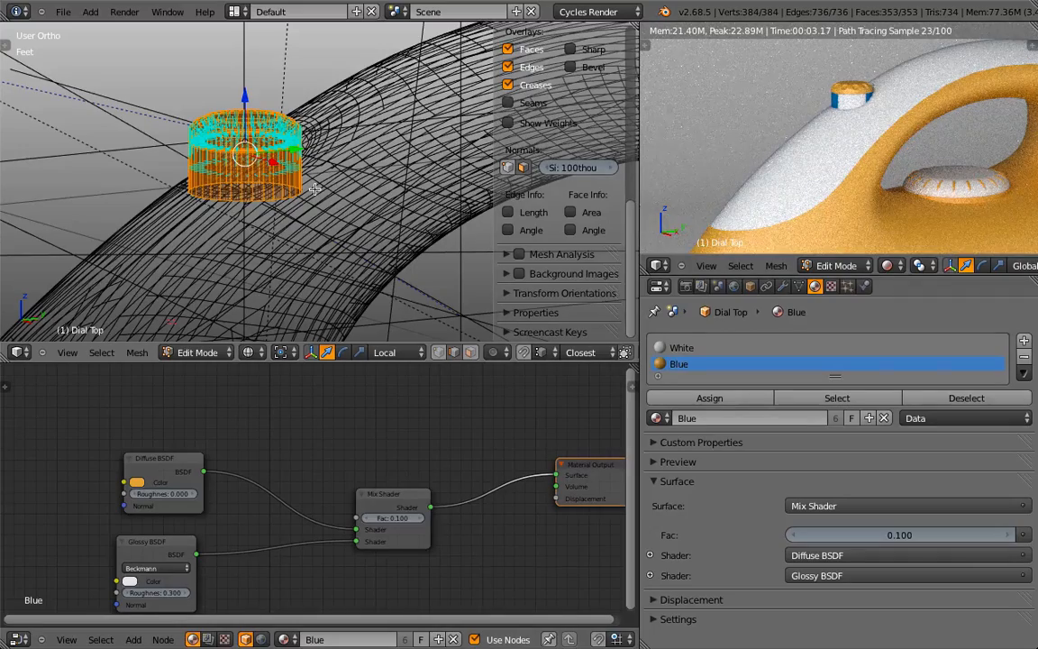
key("Tab")
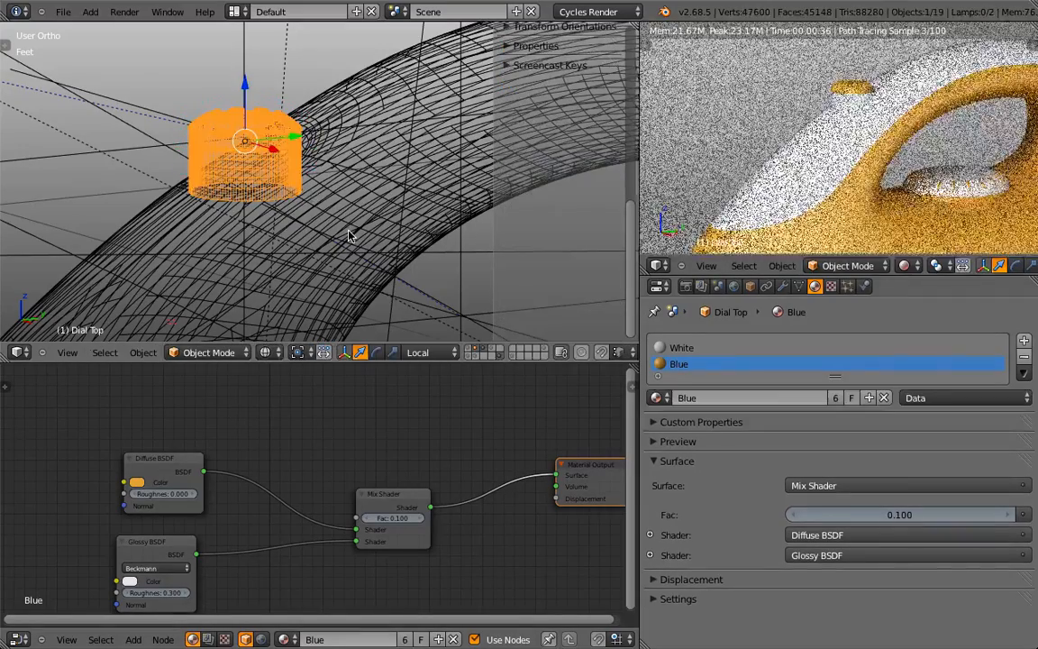
Bring the whole iron into view and select its white upper body part to show the White material's nodes.
scroll(351, 236, "down", 10)
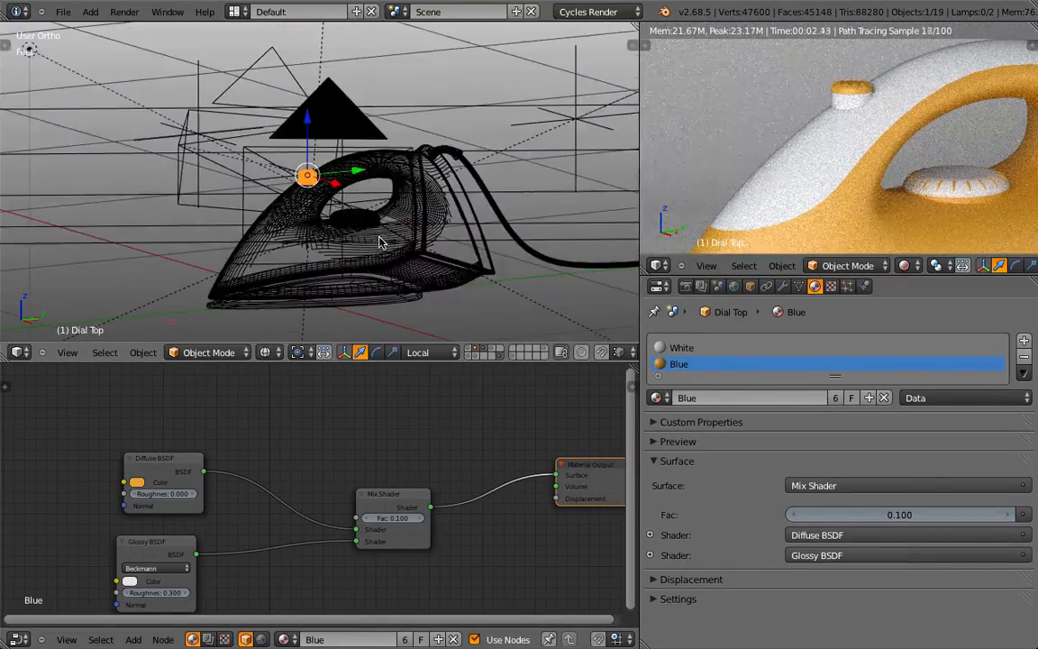
scroll(815, 186, "down", 4)
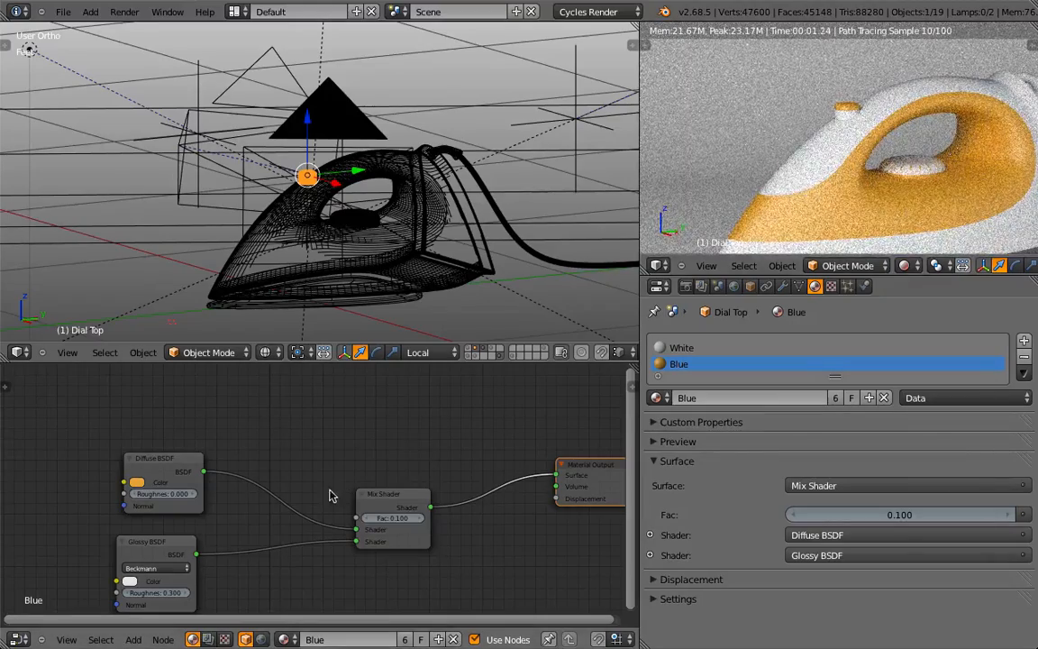
middle_click_drag(328, 496, 256, 499)
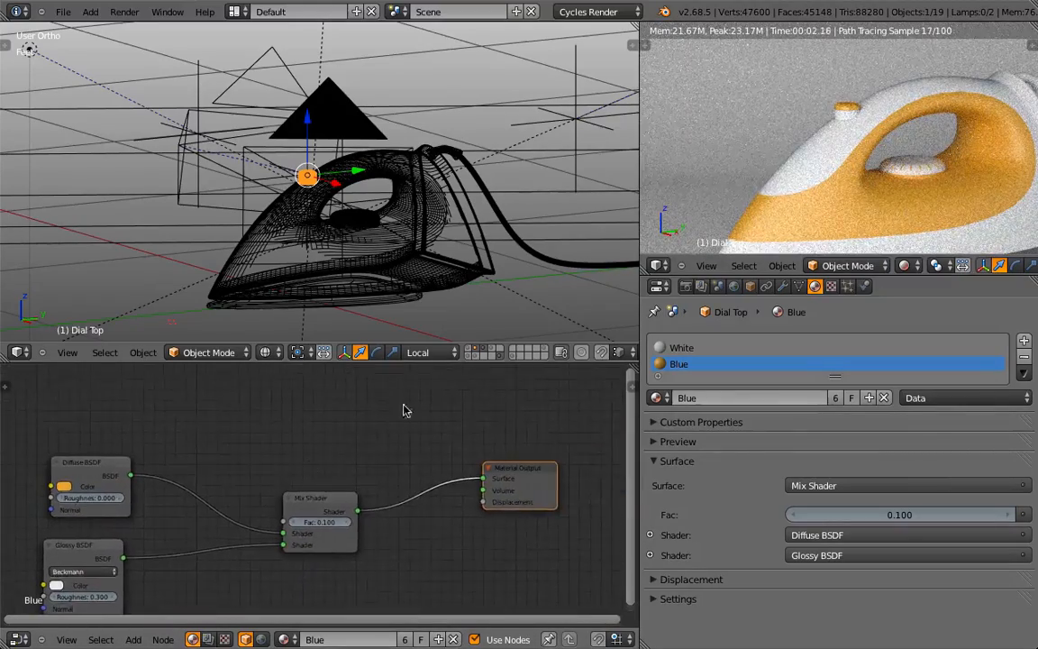
right_click(816, 162)
right_click(742, 132)
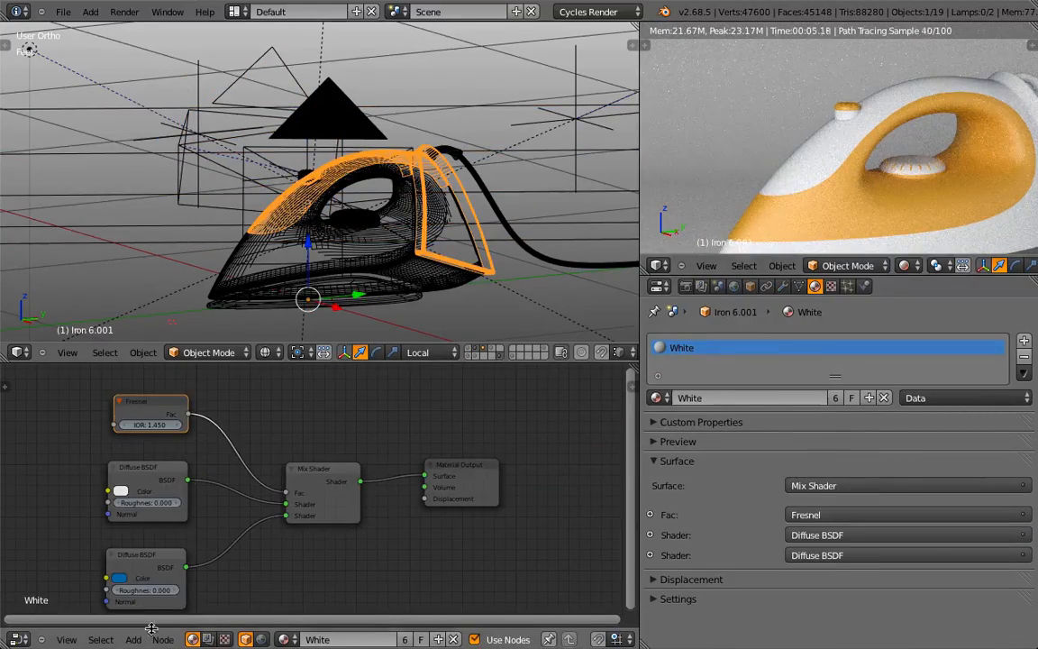
middle_click_drag(305, 488, 353, 469)
mouse_move(804, 160)
middle_mouse_down()
mouse_move(834, 162)
mouse_move(808, 151)
middle_mouse_up()
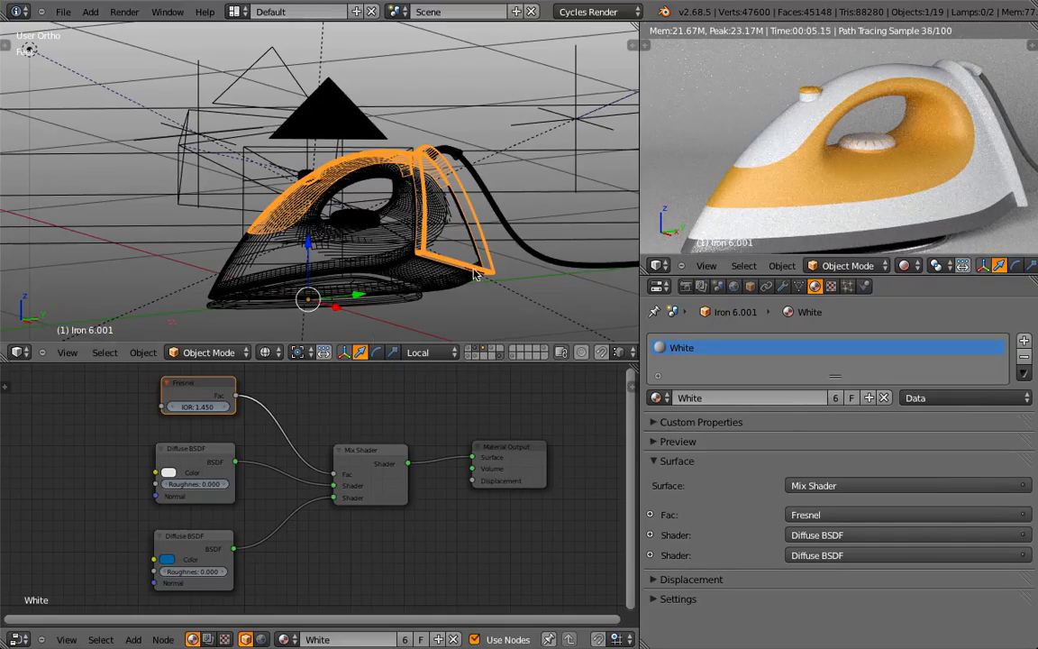
Try Fresnel IOR values of 1.850, 5.750 and 2.150 on the White material.
left_click(225, 407)
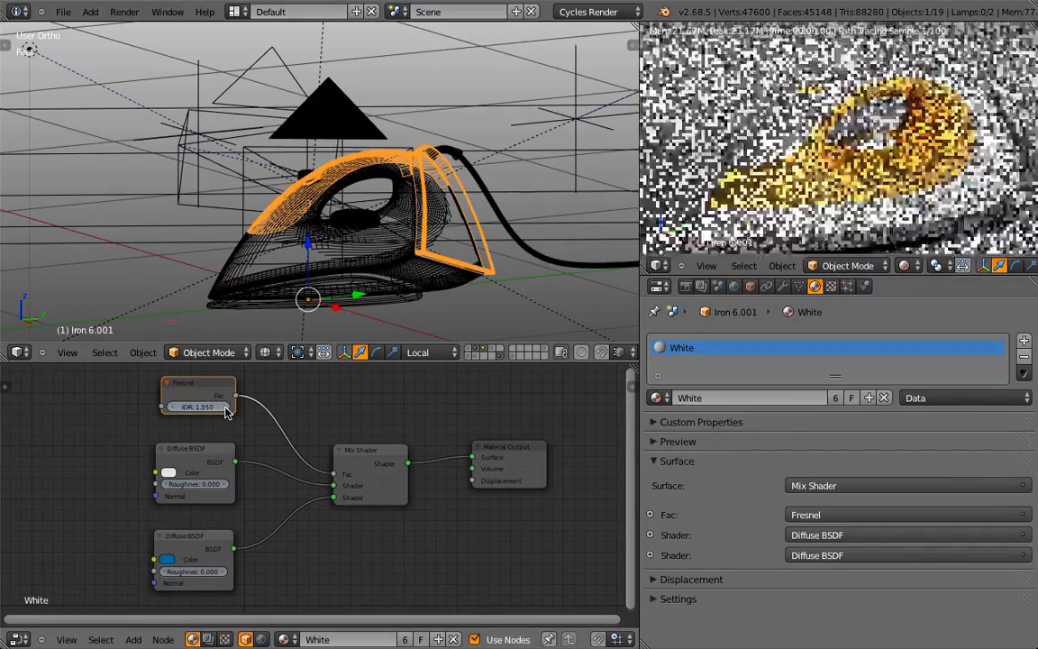
left_click(225, 407)
left_click(226, 407)
left_click(227, 410)
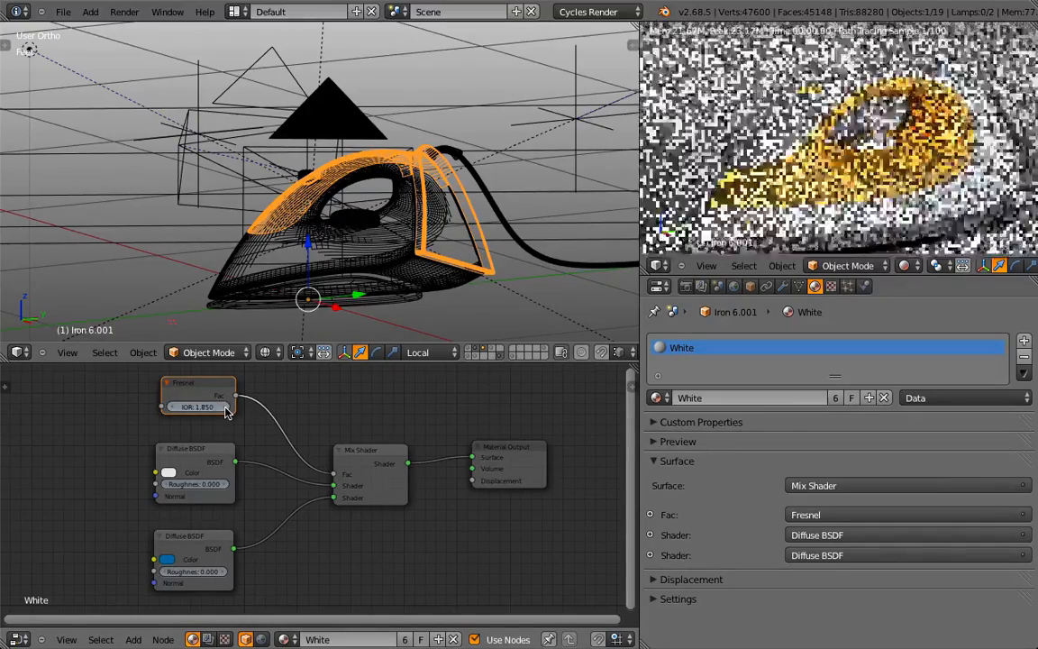
left_click_drag(201, 410, 425, 410)
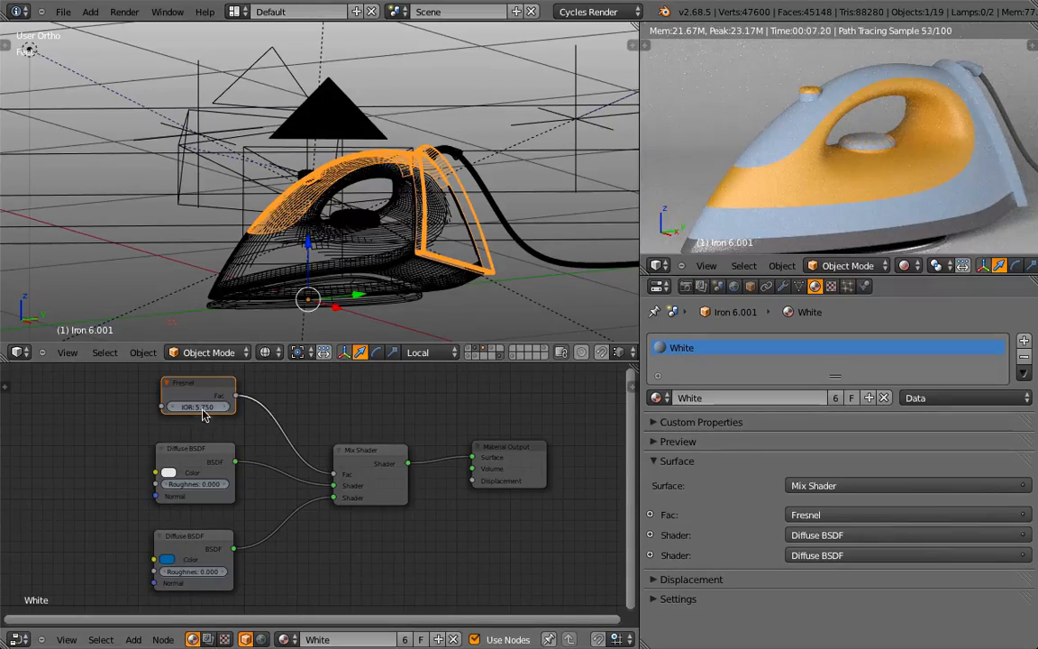
left_click_drag(203, 415, 144, 414)
Replace the blue Diffuse BSDF with a Glossy BSDF at roughness 0.100, linked to the Mix Shader's second Shader input.
left_click(196, 549)
key("x")
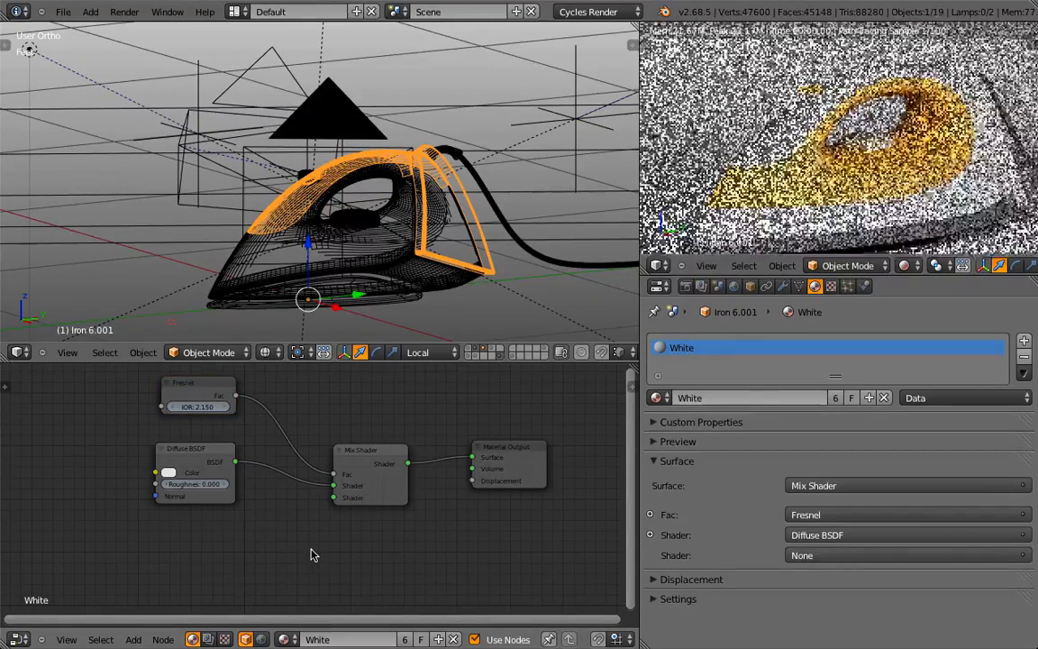
key("shift+a")
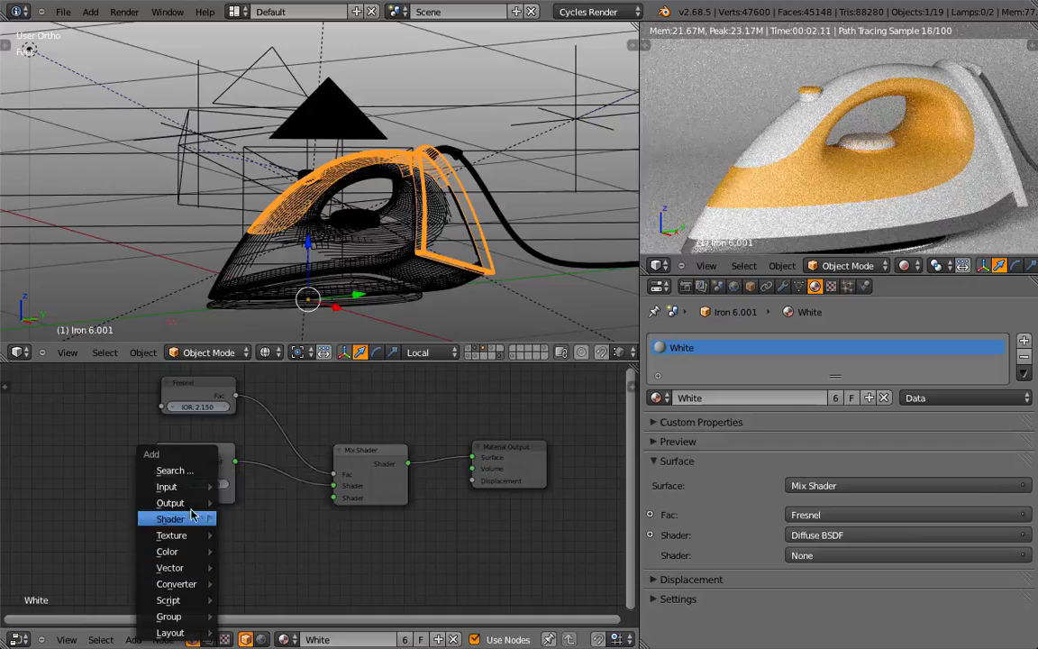
mouse_move(192, 515)
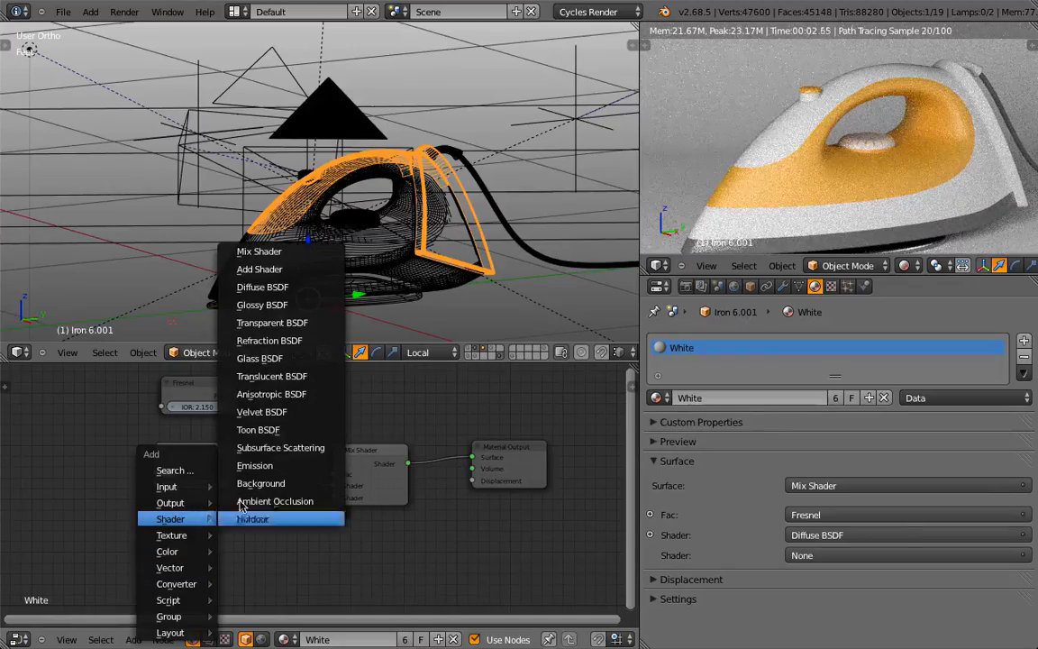
left_click(290, 304)
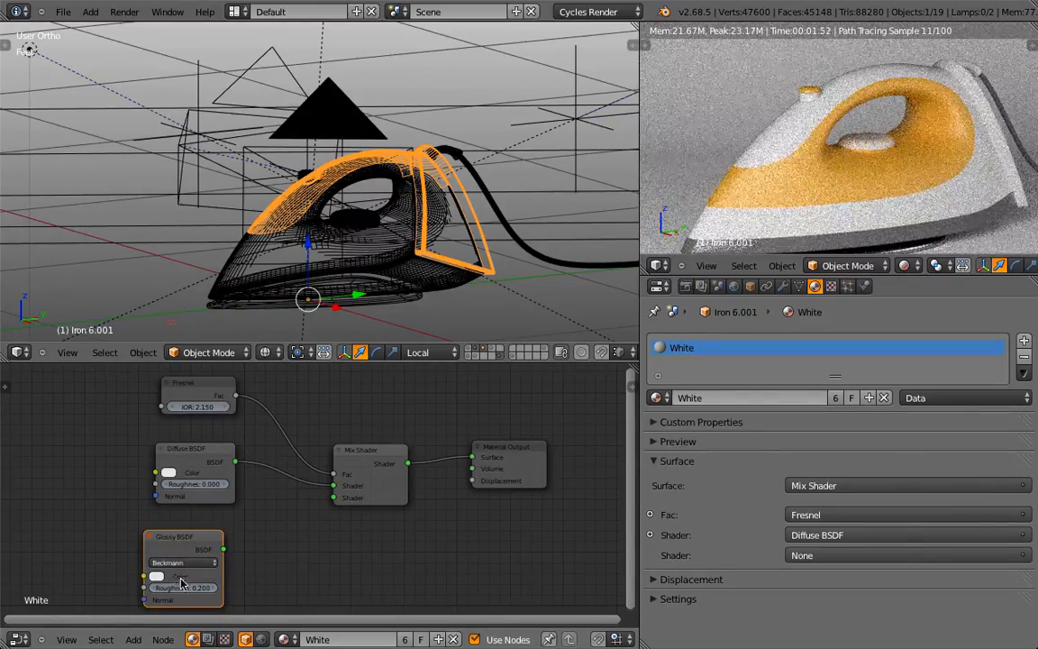
left_click(180, 583)
left_click_drag(223, 548, 333, 498)
Set the White material's Diffuse BSDF color to black and its Glossy BSDF roughness to 0.000.
left_click(169, 473)
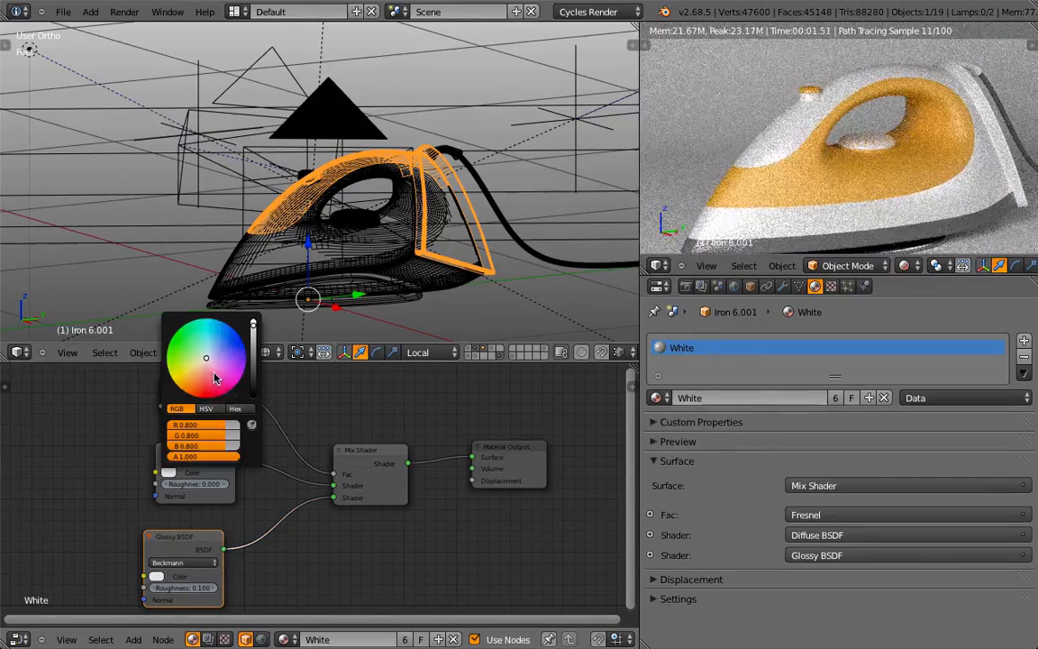
scroll(215, 380, "down", 15)
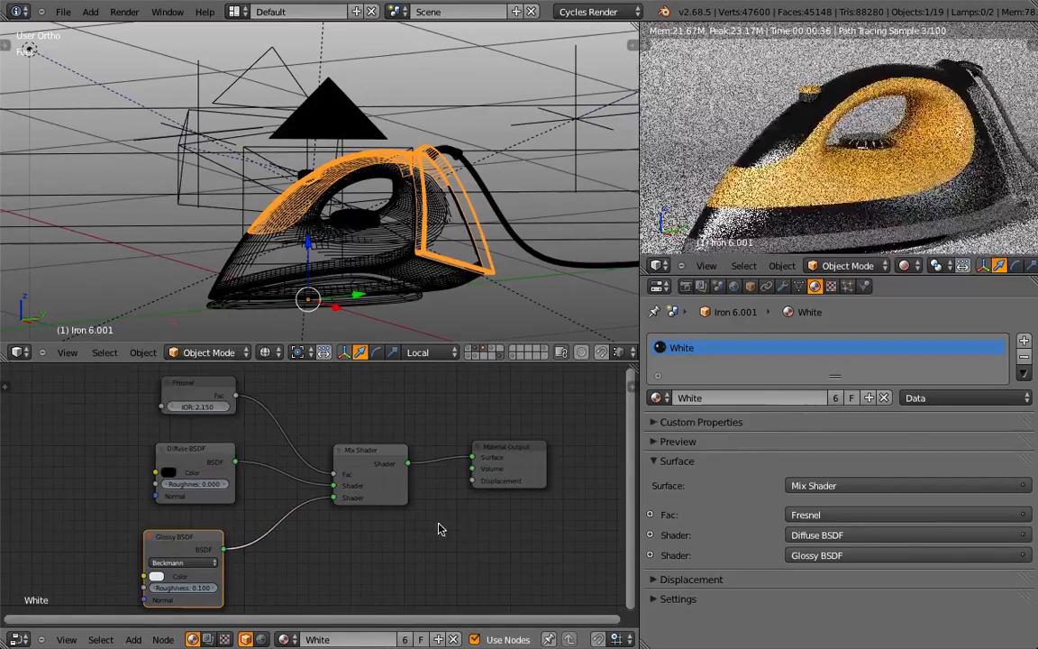
middle_click_drag(438, 549, 445, 544)
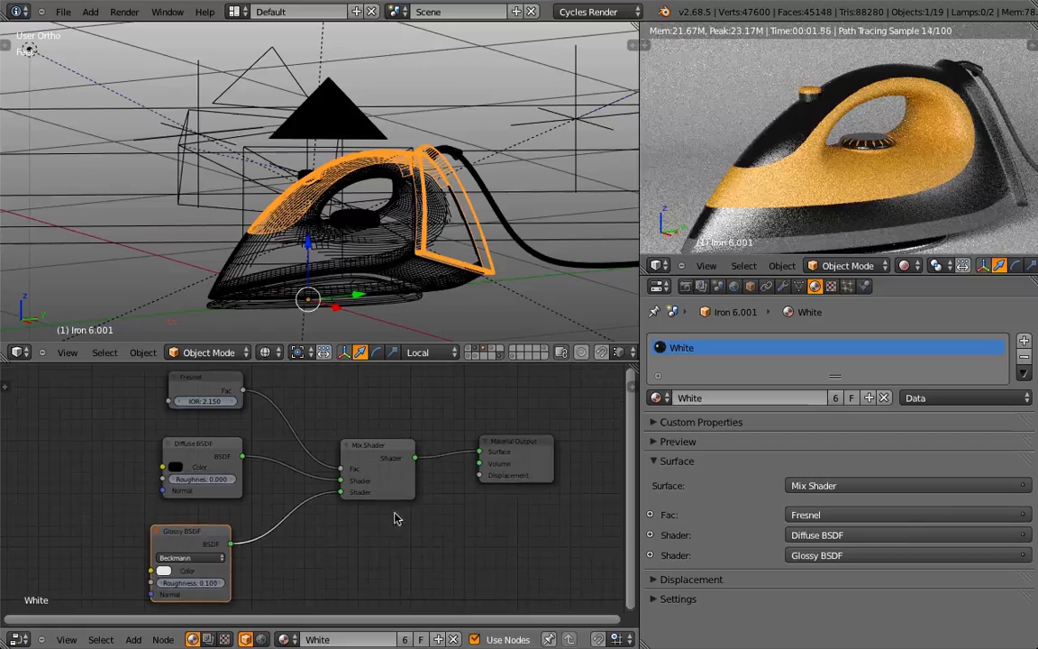
left_click(160, 584)
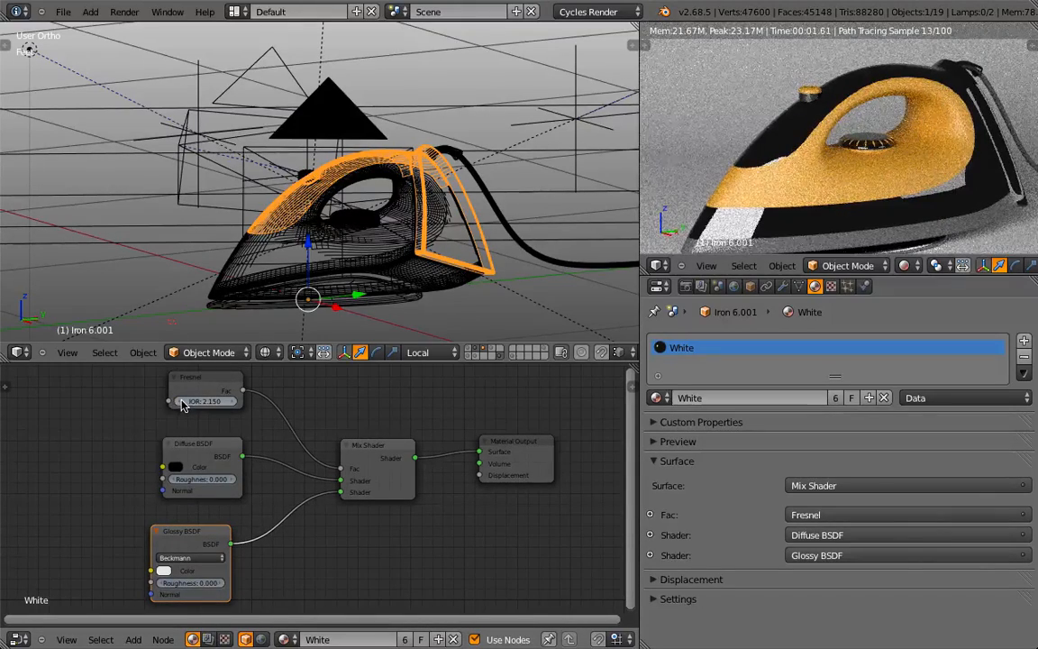
Compare the glossy reflections in the render with Fresnel IOR values of 1.350, 1.200, 12.310 and 1.000.
left_click(179, 402)
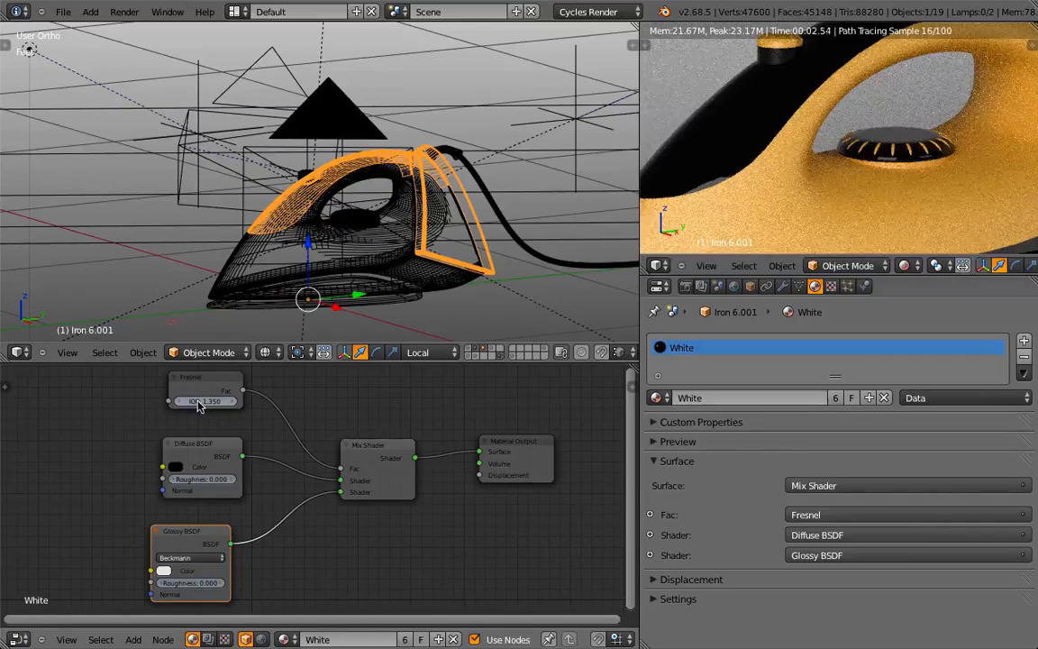
left_click_drag(206, 401, 198, 401)
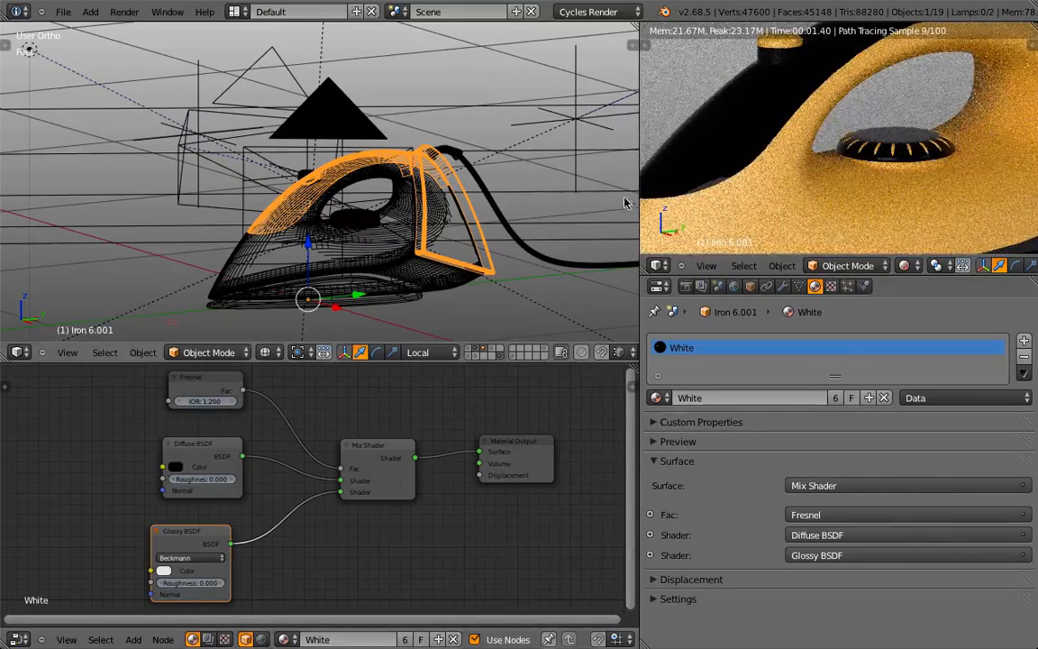
scroll(790, 78, "down", 5)
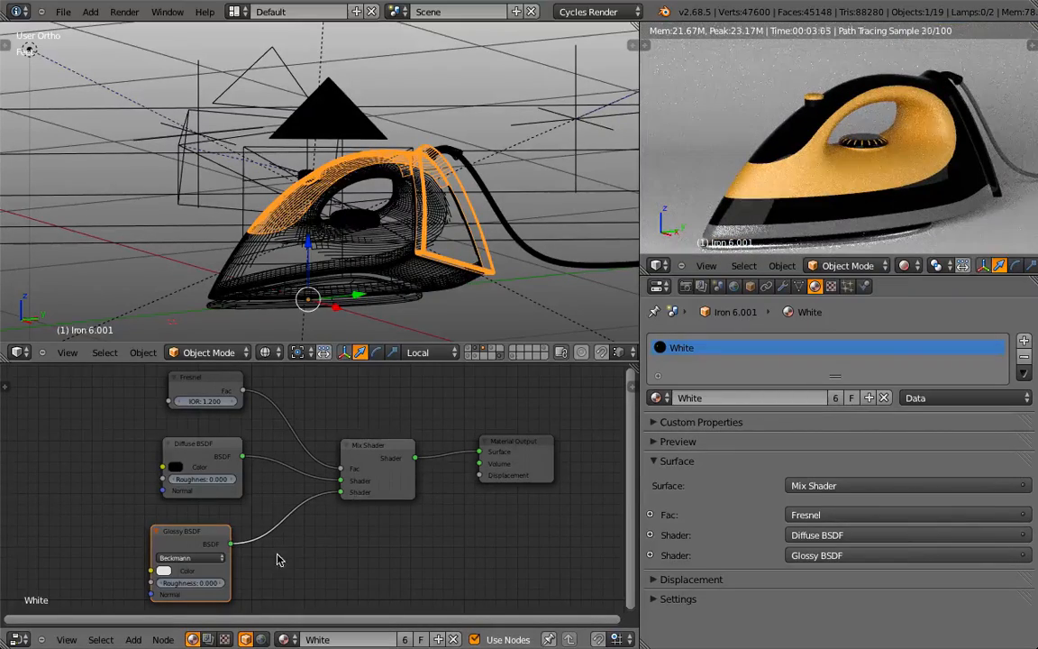
left_click_drag(208, 403, 335, 403)
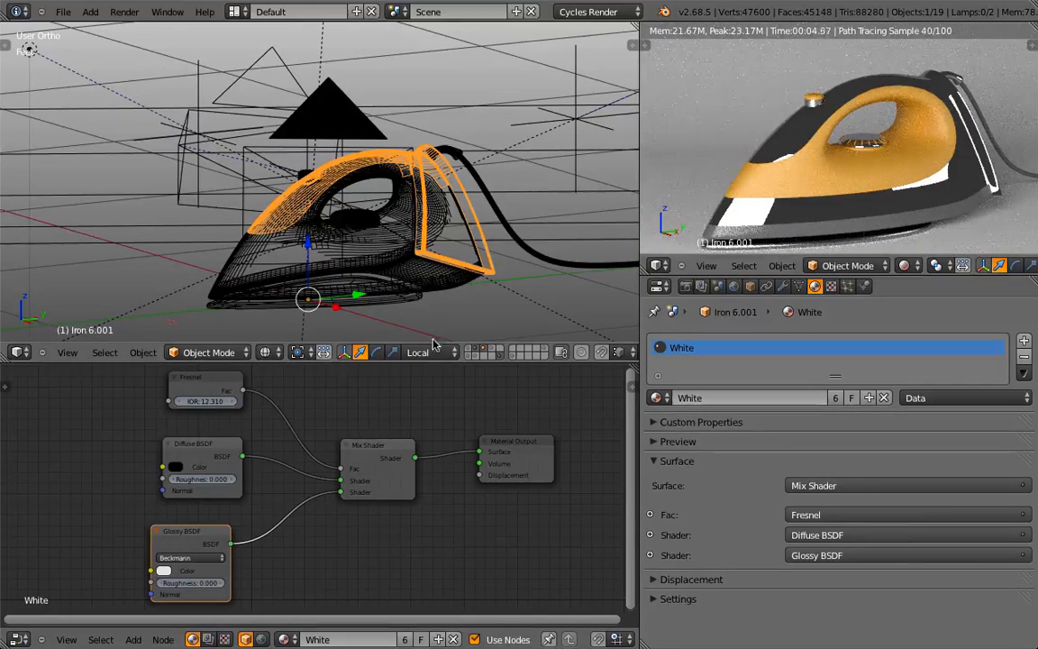
left_click_drag(207, 403, 99, 403)
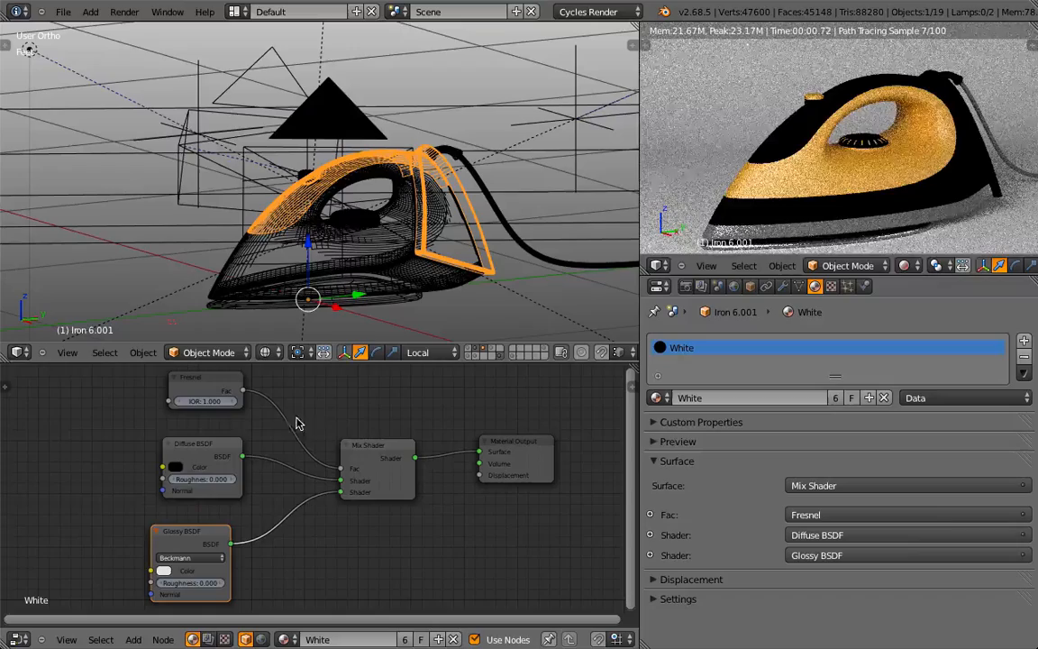
Raise the Fresnel node's IOR in increments of 0.1 to 1.500.
left_click(237, 401)
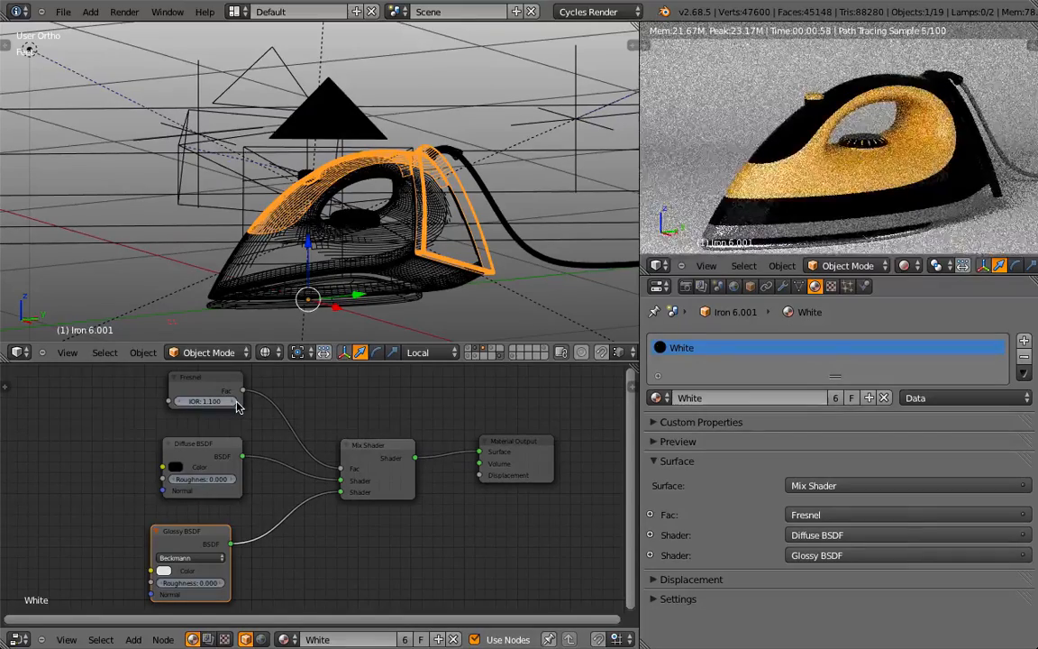
left_click(237, 401)
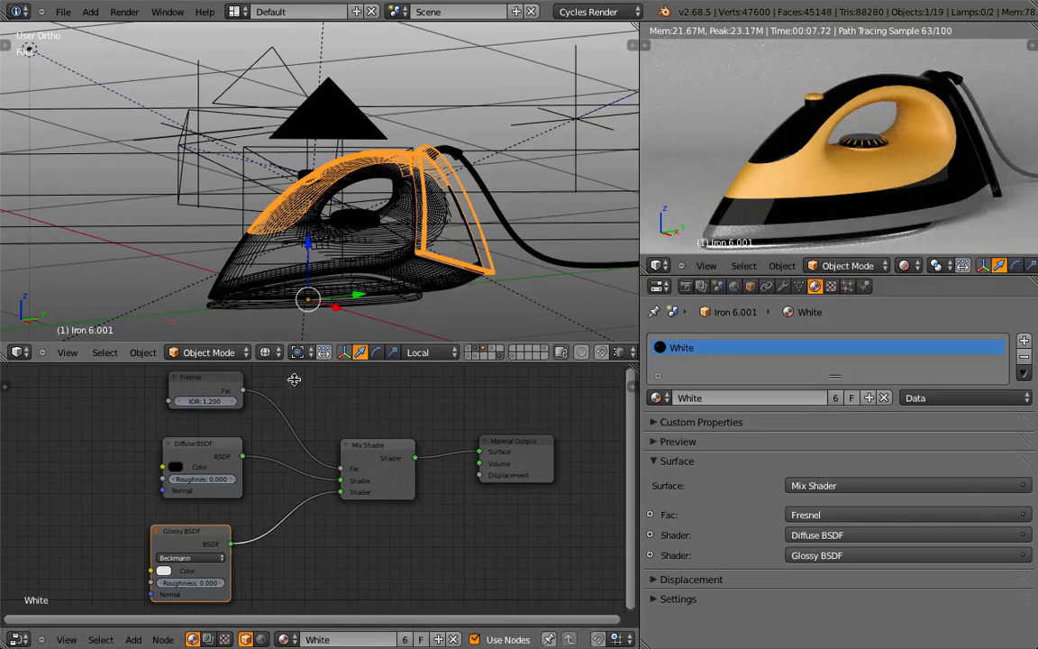
left_click(234, 403)
left_click(233, 402)
left_click(234, 403)
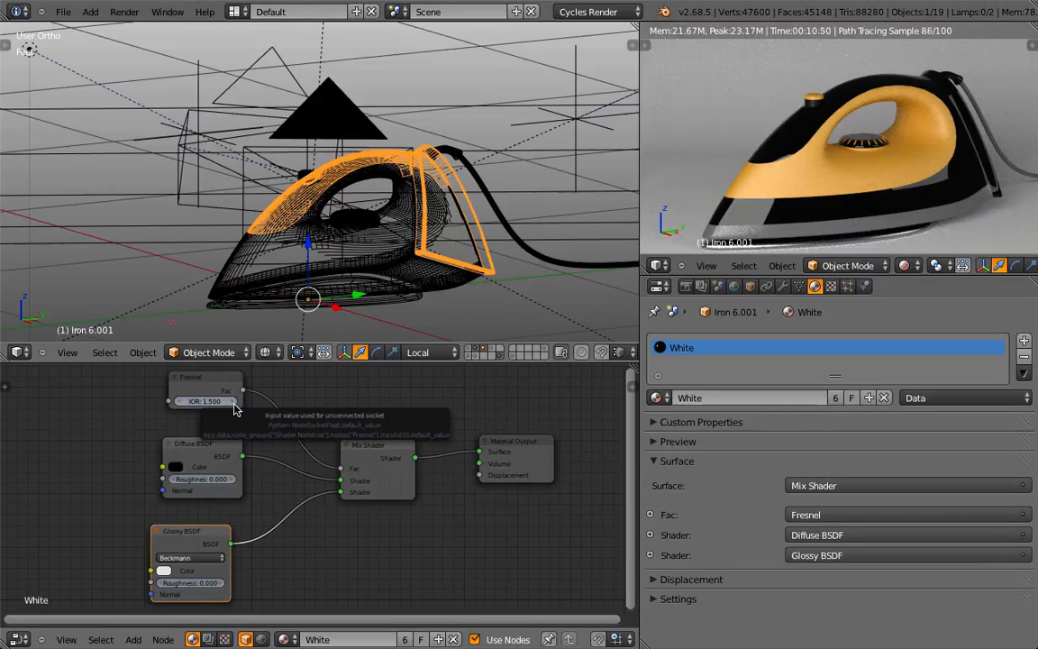
Lighten the Diffuse BSDF's color to white and try a blue and a pale beige tint on the Glossy BSDF's color.
left_click(174, 466)
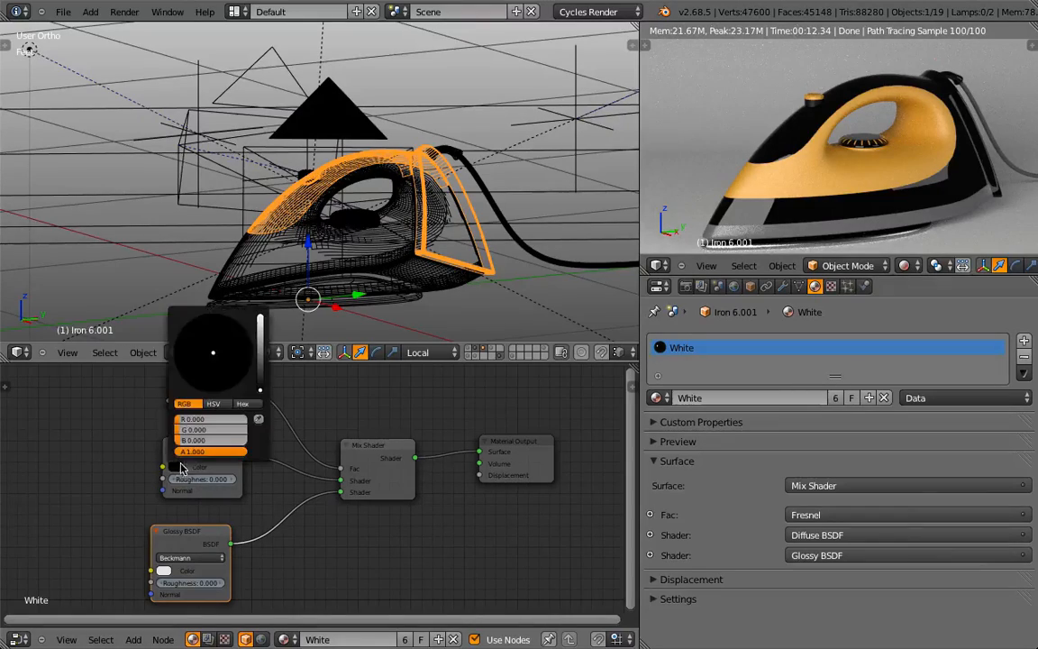
scroll(239, 365, "up", 10)
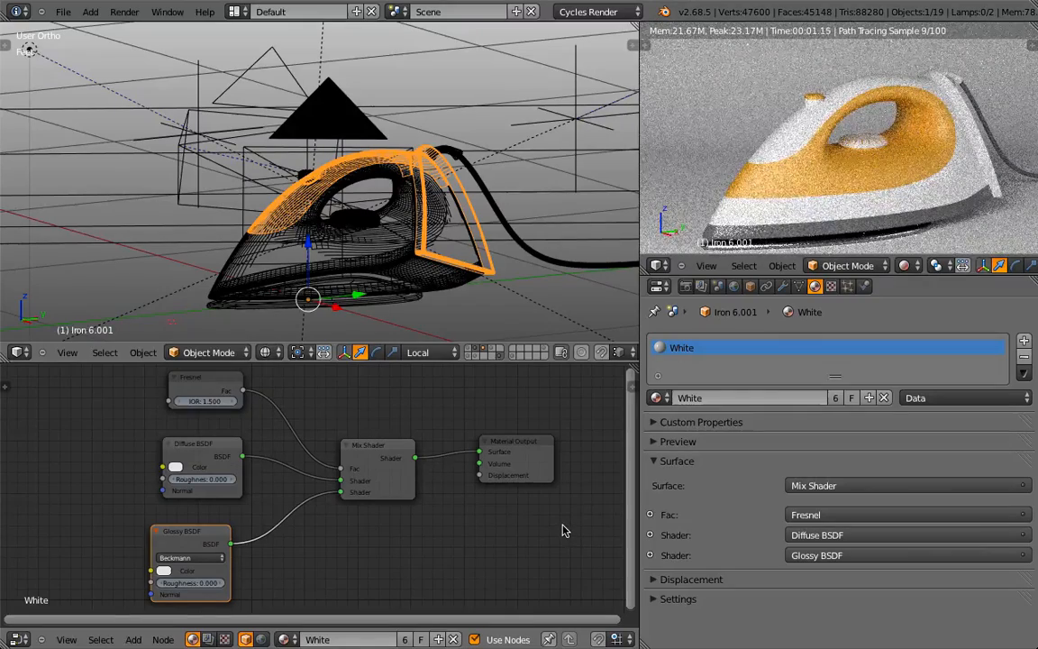
left_click(163, 572)
left_click(216, 425)
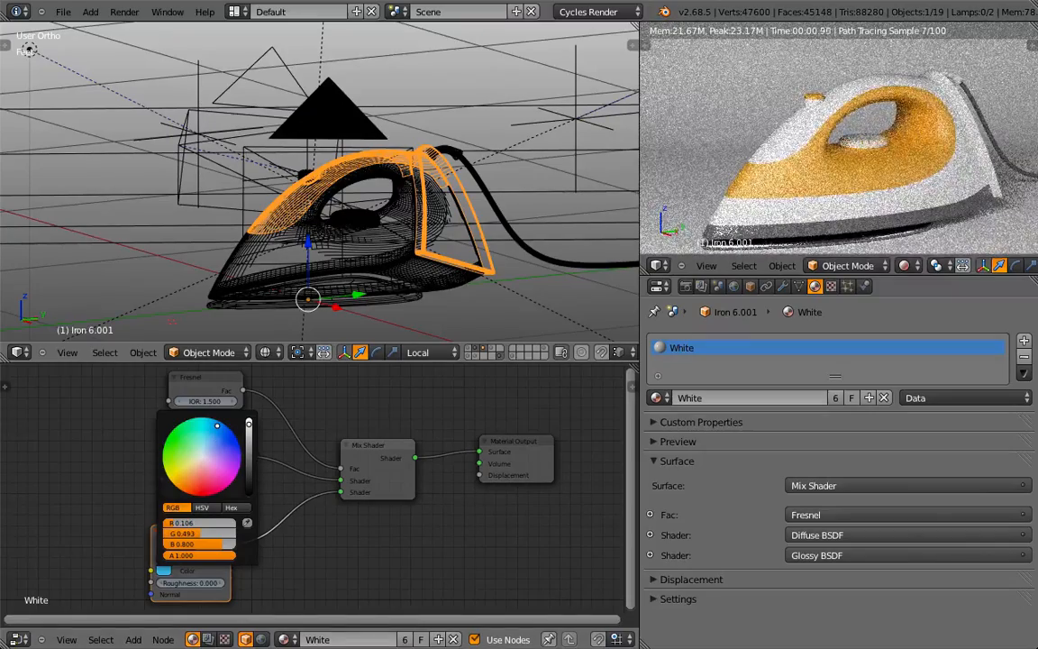
left_click_drag(217, 425, 194, 465)
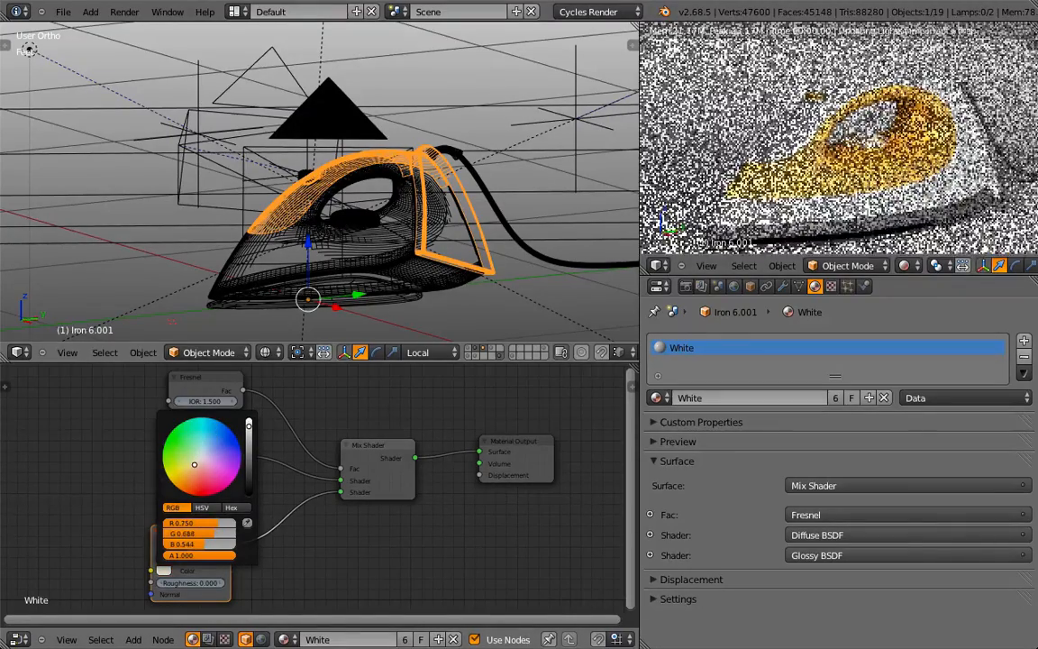